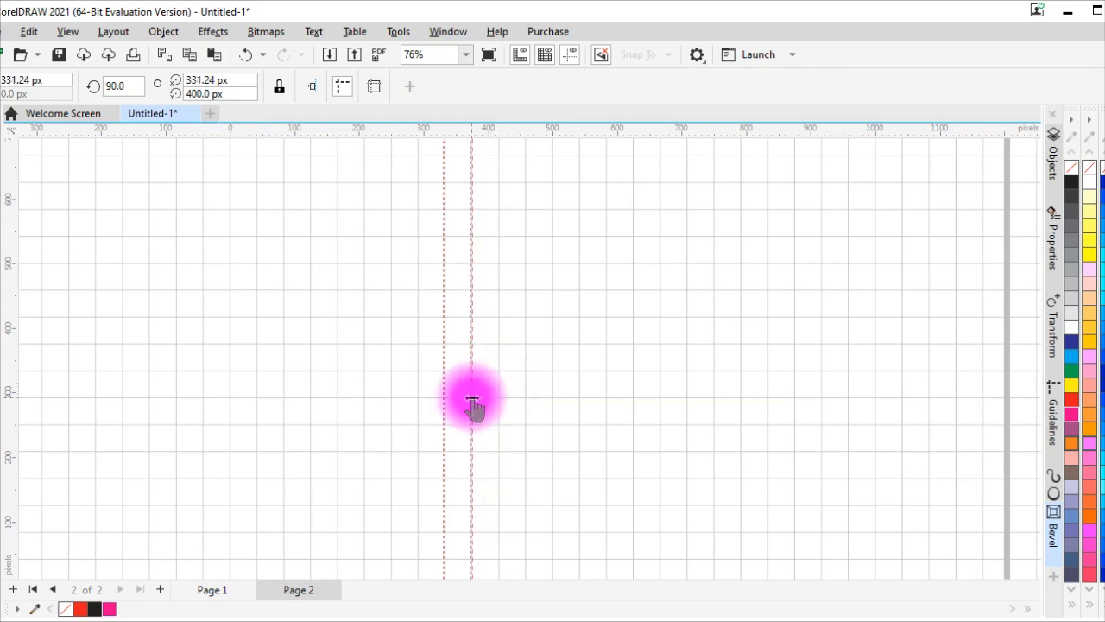
Add a horizontal guideline at about 420 px and vertical guidelines at about 455, 540 and 586 px.
drag(572, 129, 576, 327)
drag(10, 337, 526, 369)
drag(10, 337, 578, 378)
drag(8, 378, 612, 376)
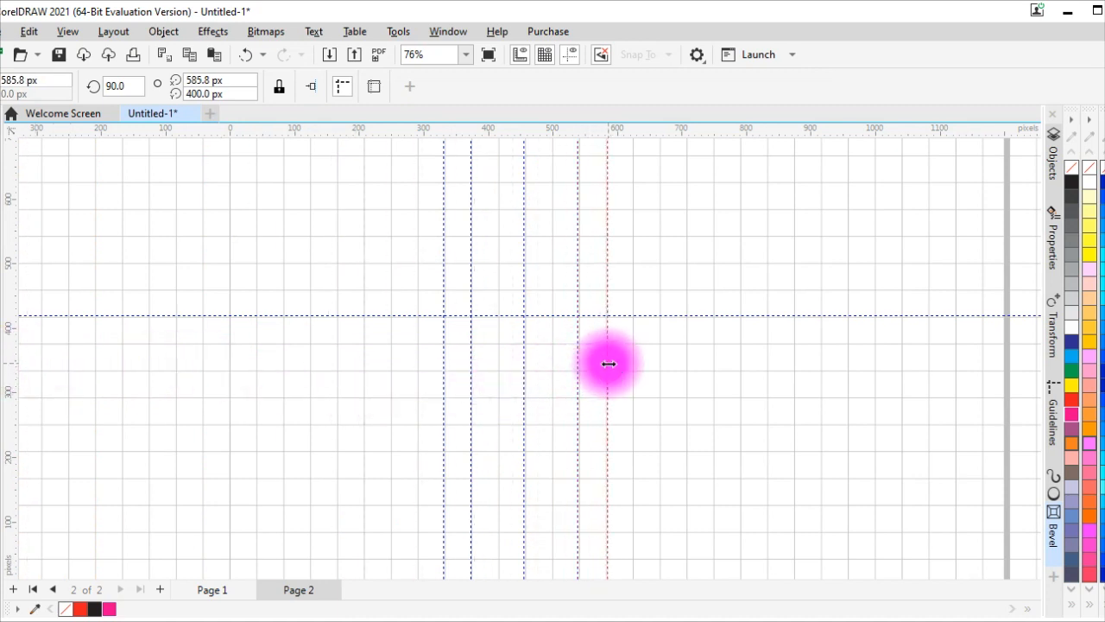
Add two more horizontal guidelines below the first, at about 368 px and 246 px.
drag(515, 132, 507, 349)
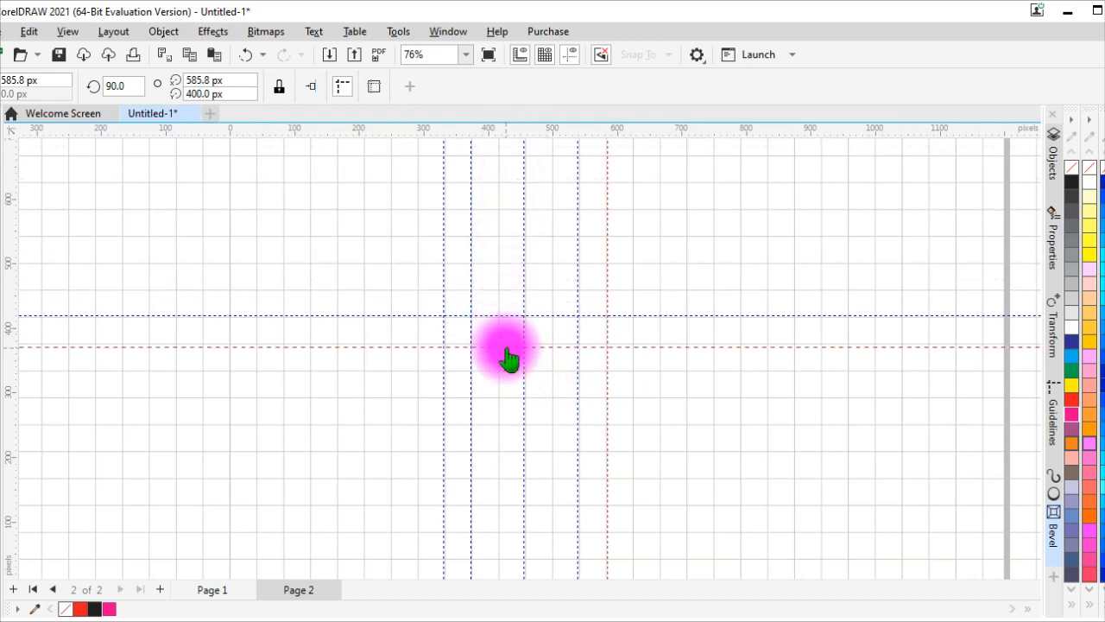
drag(508, 358, 506, 350)
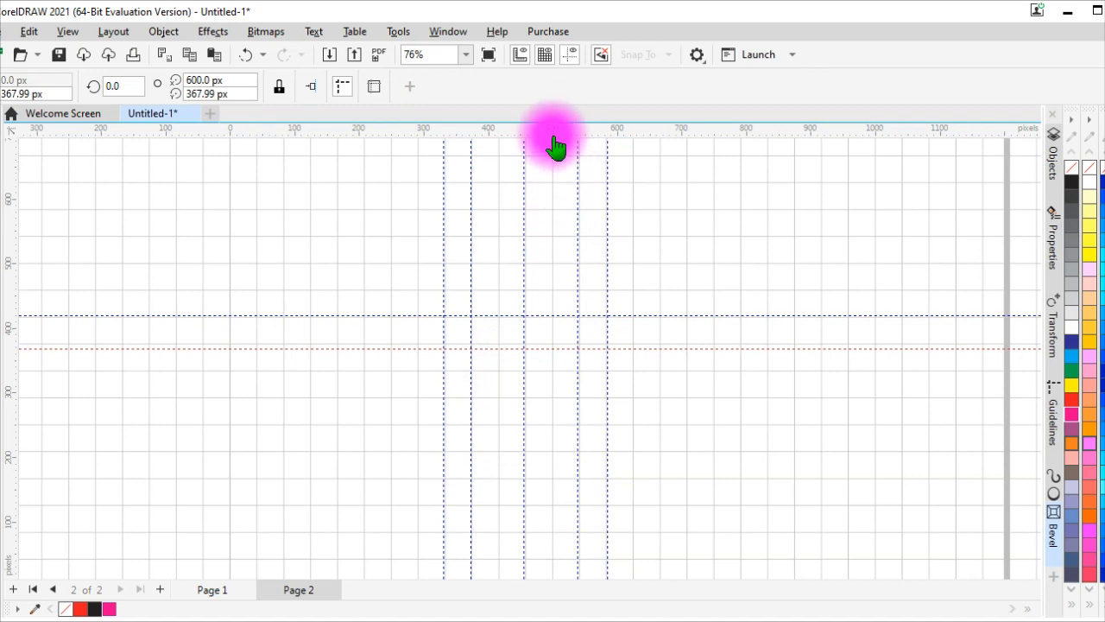
drag(553, 140, 555, 436)
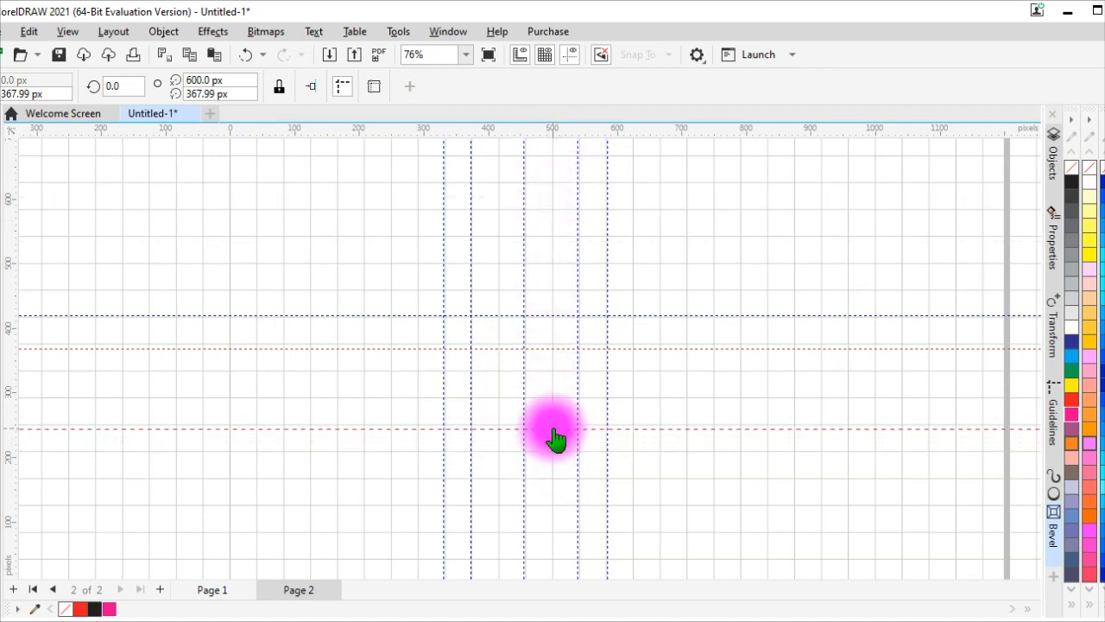
drag(555, 436, 551, 431)
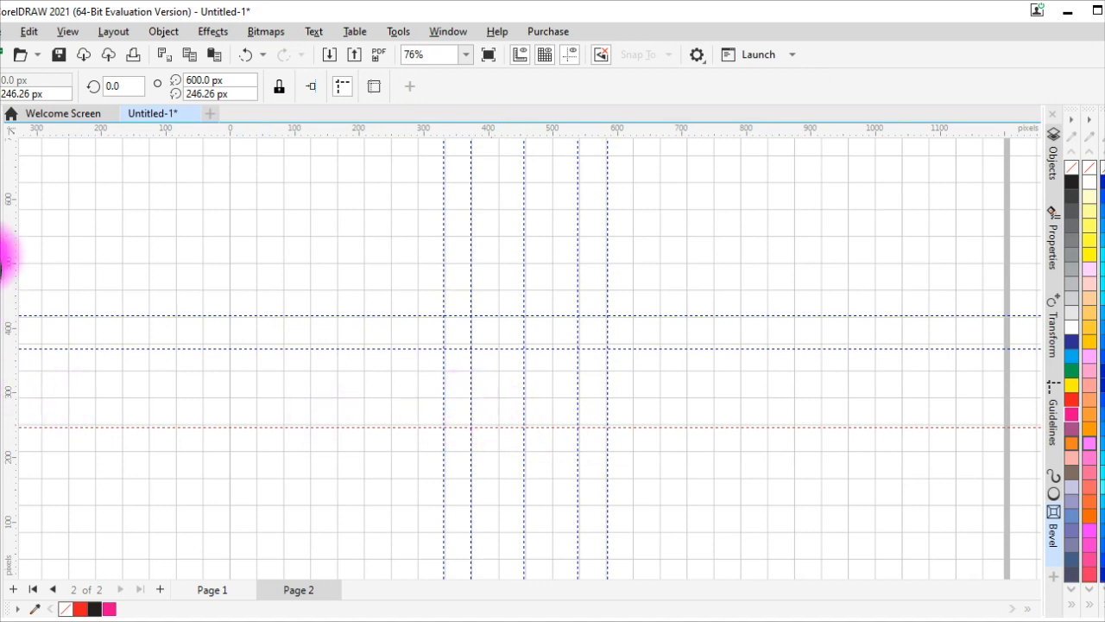
Draw an open inverted V about 500 px wide and 421 px high, with its apex on the middle vertical guideline and its ends on the lowest guideline.
click(3, 277)
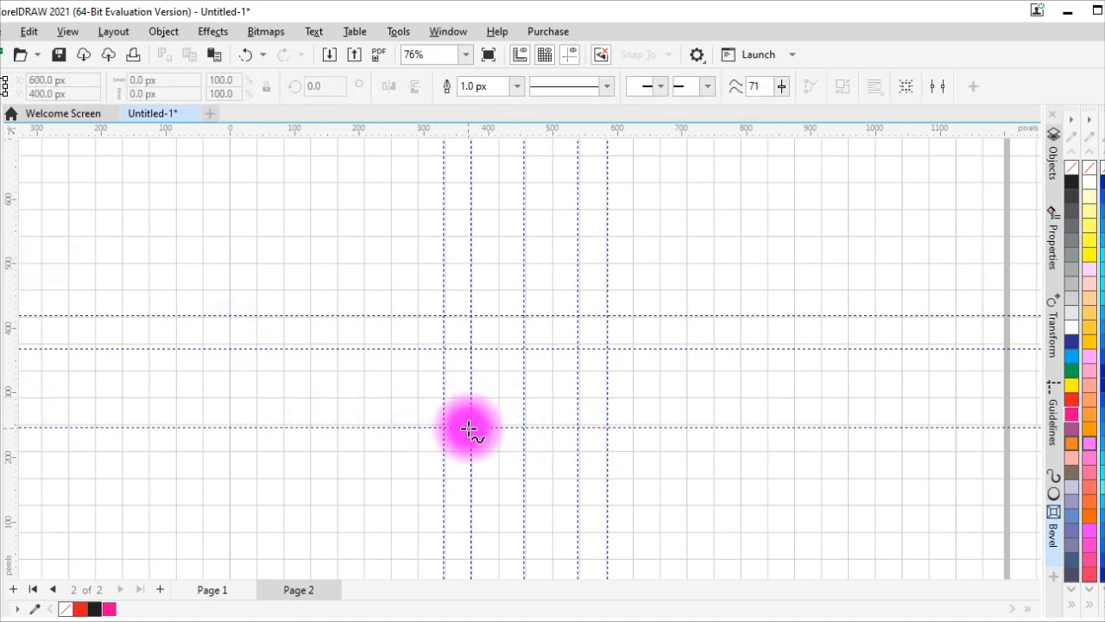
click(364, 426)
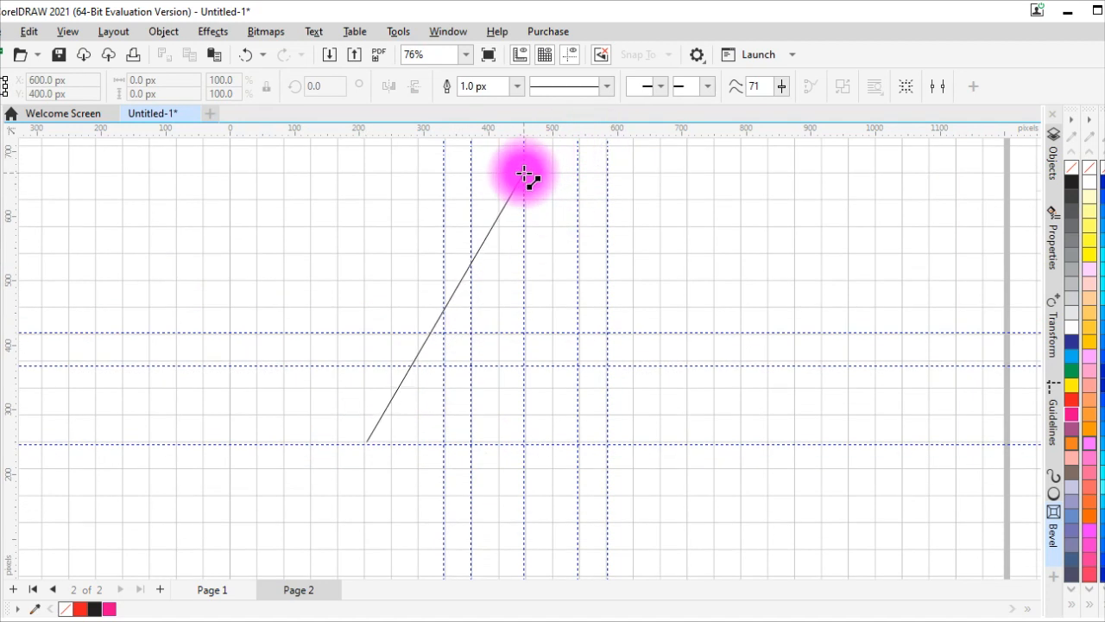
click(524, 174)
click(524, 174)
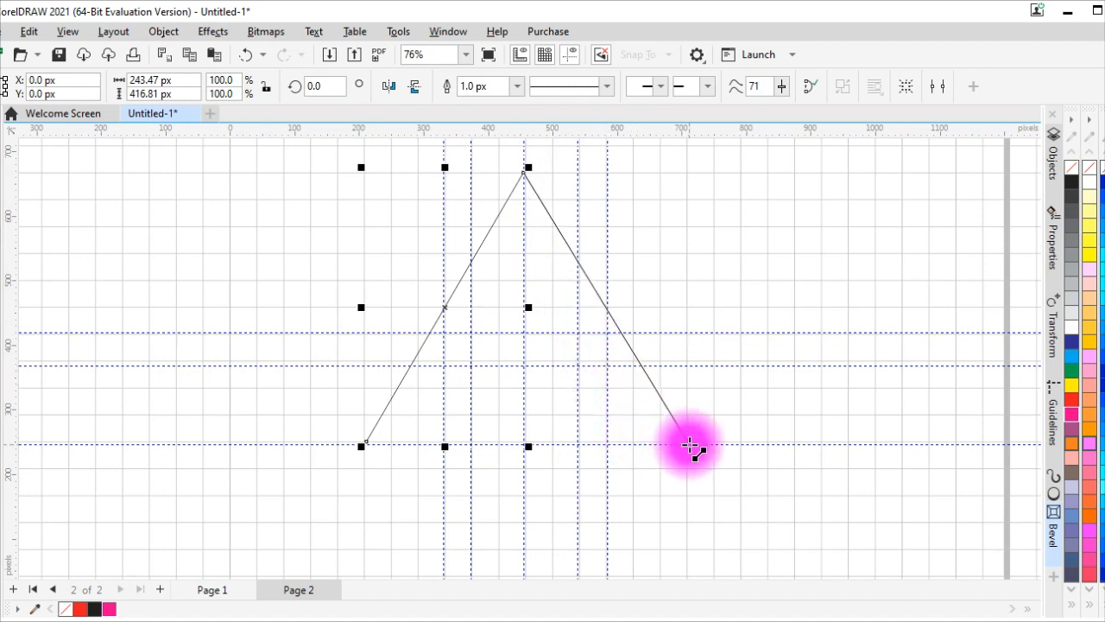
click(691, 444)
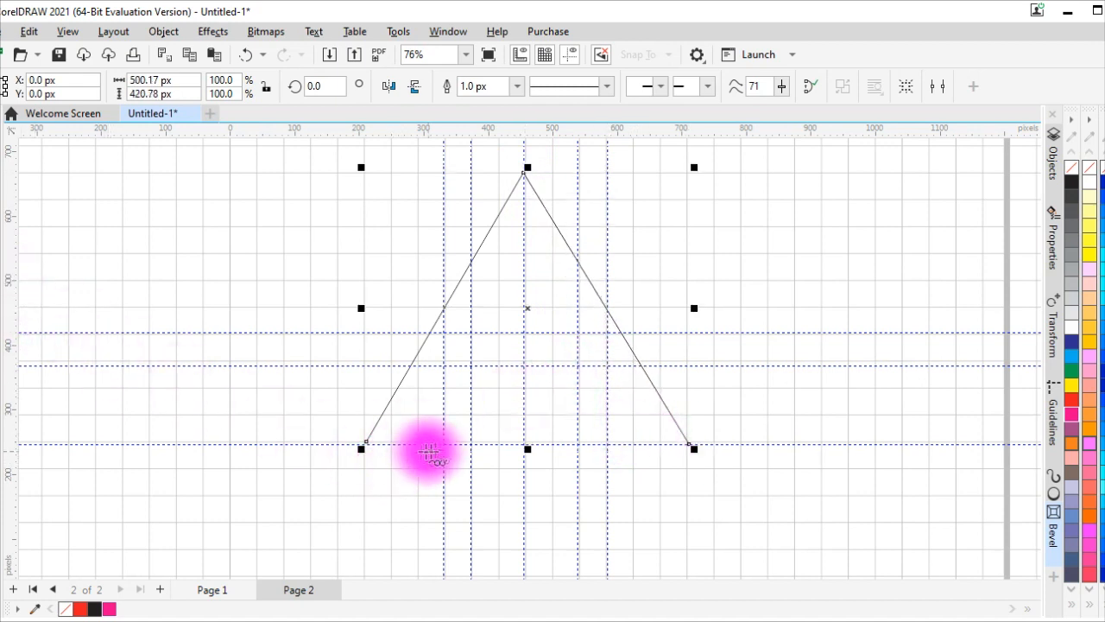
Draw an open zigzag outline about 127 px wide and 313 px high inside the V, from the leftmost guideline's base up to the middle vertical guideline.
drag(444, 443, 444, 325)
scroll(444, 327, up, 2)
drag(444, 326, 517, 390)
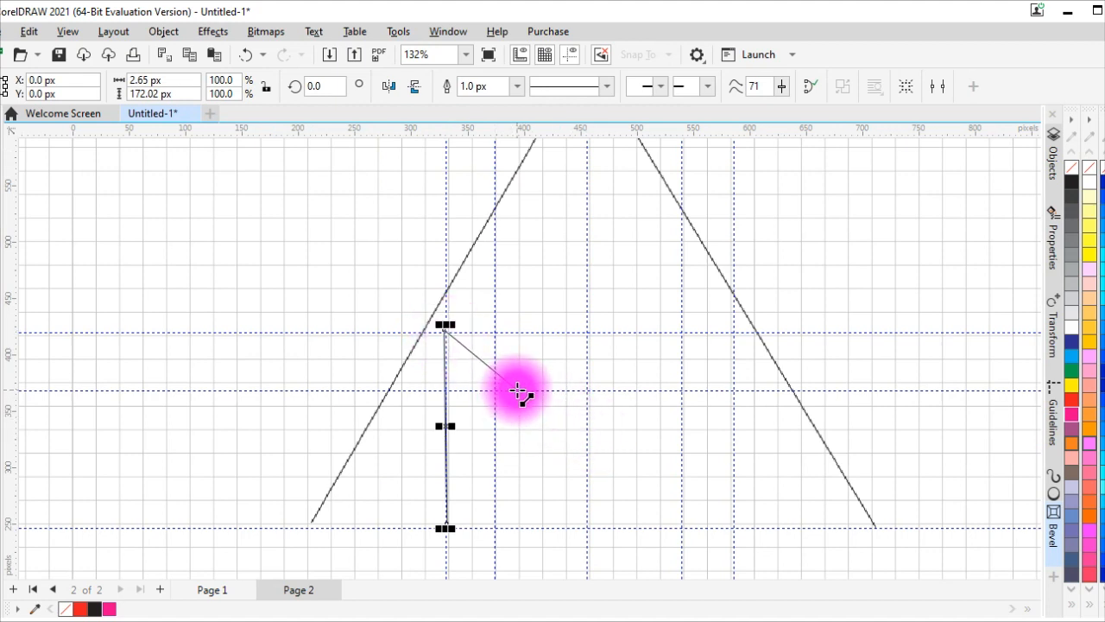
click(517, 391)
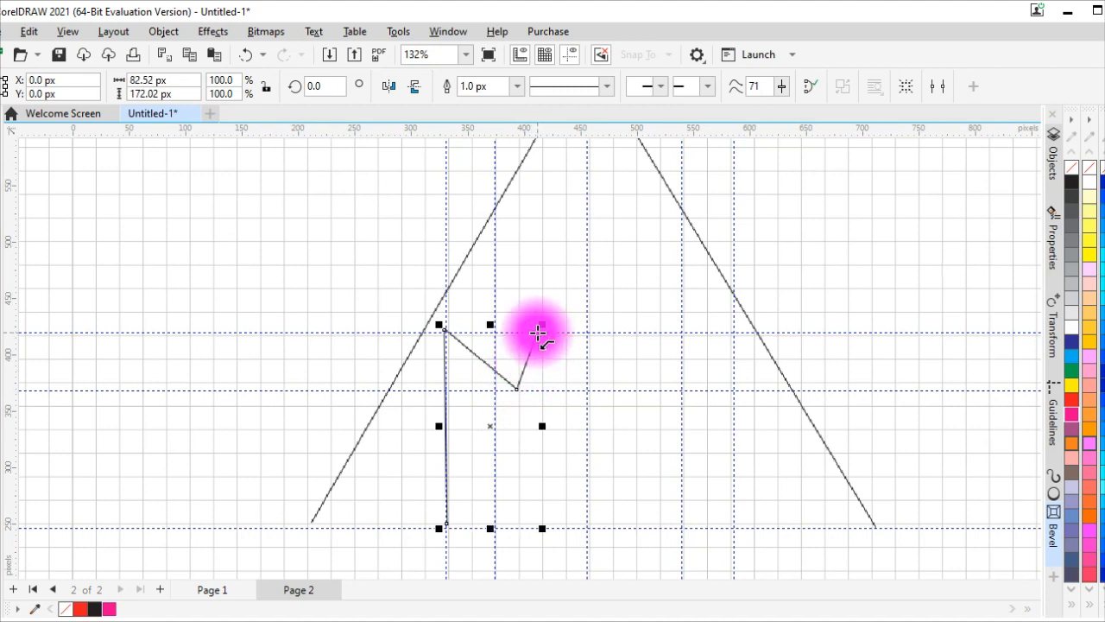
click(537, 332)
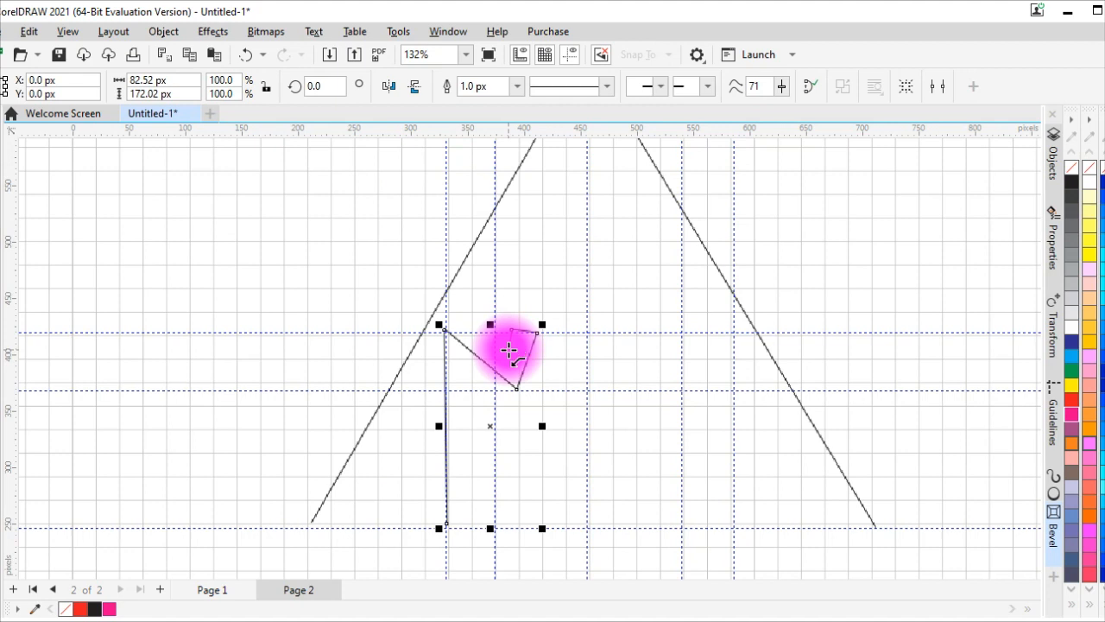
click(507, 349)
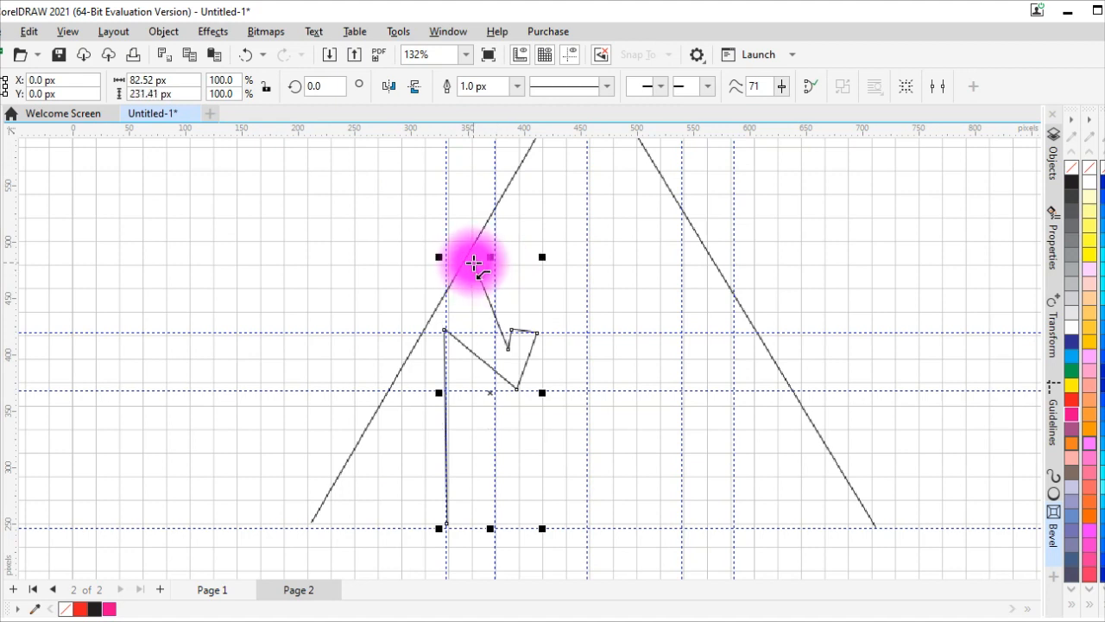
click(473, 263)
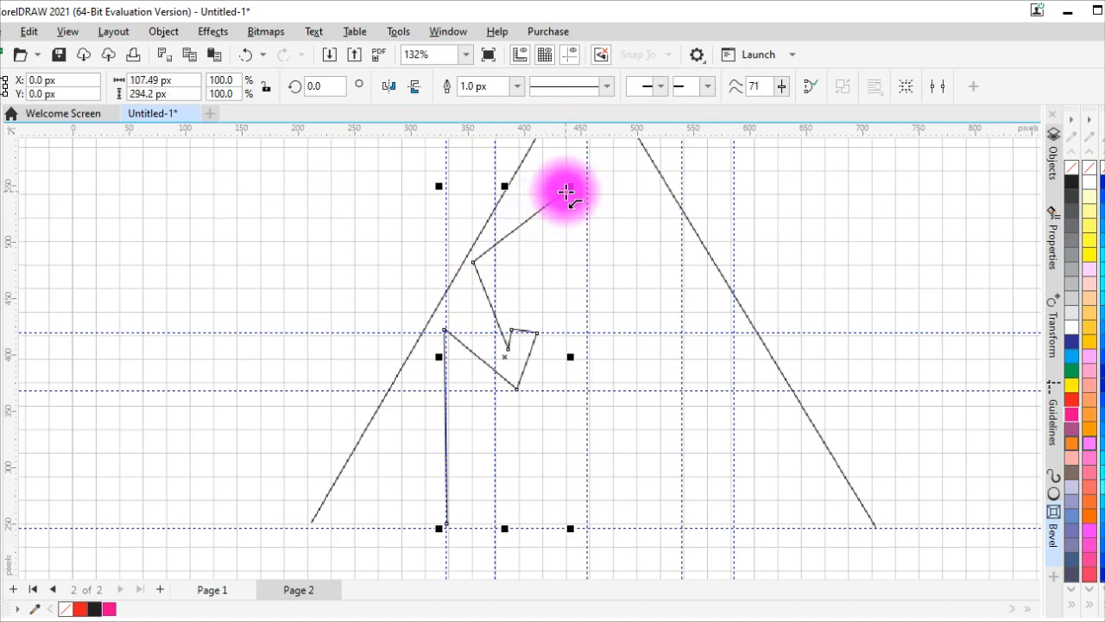
click(570, 186)
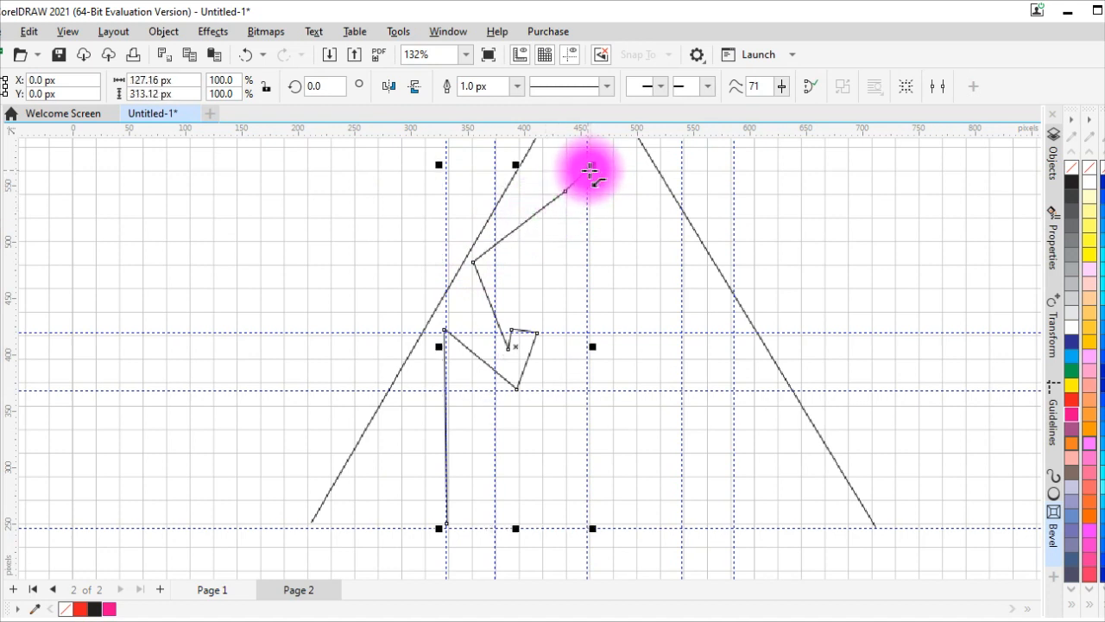
double_click(588, 169)
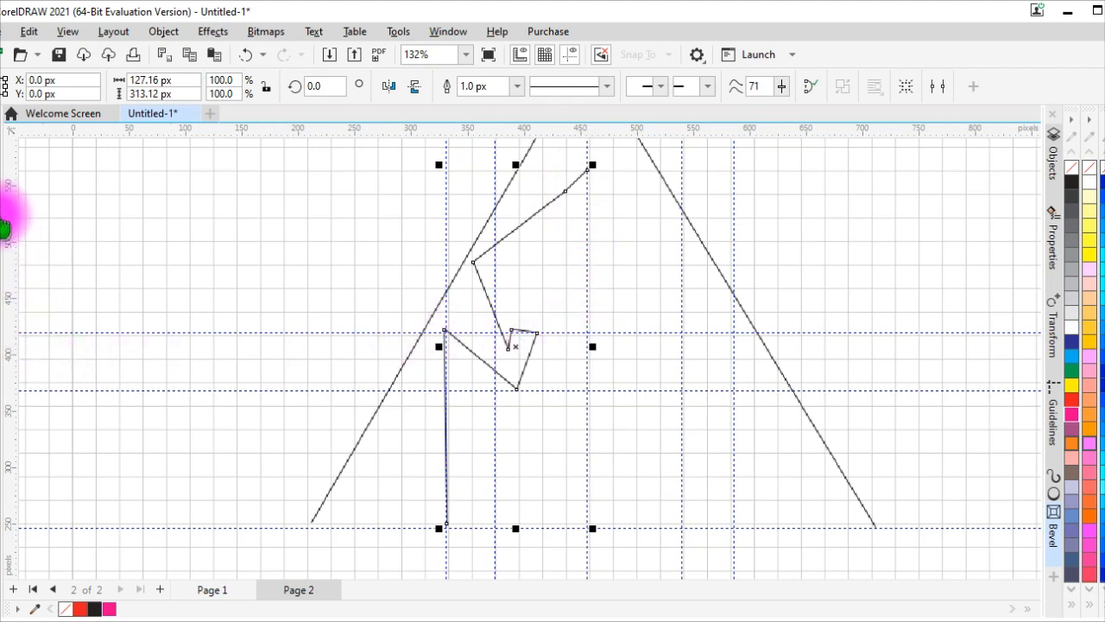
Convert the zigzag's long vertical segment to a curve and bow it outward towards the V's left leg.
click(9, 151)
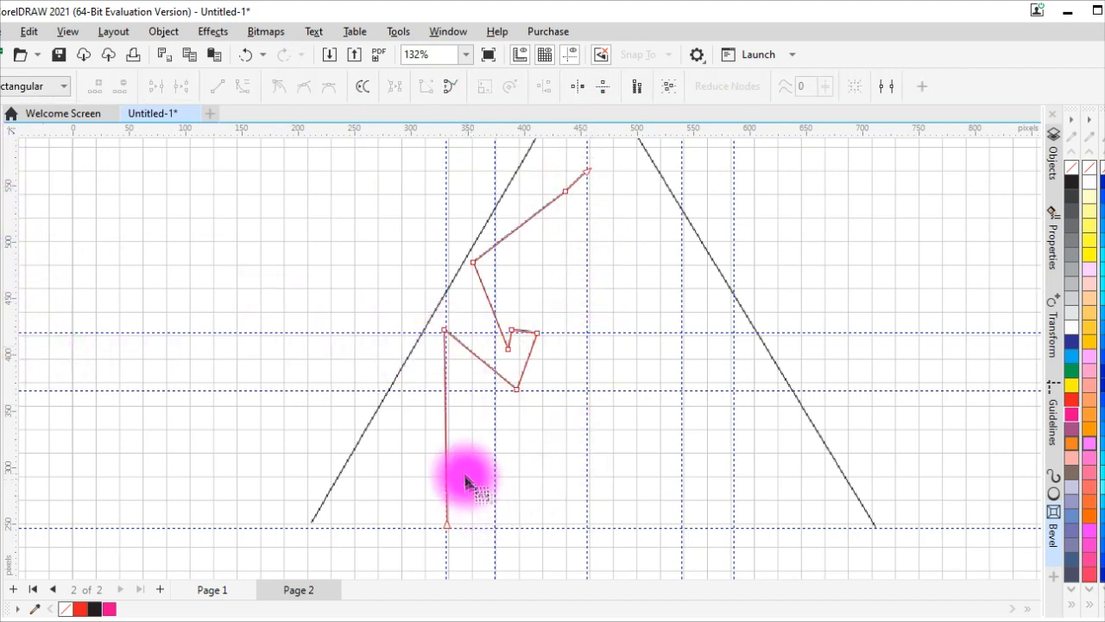
click(445, 447)
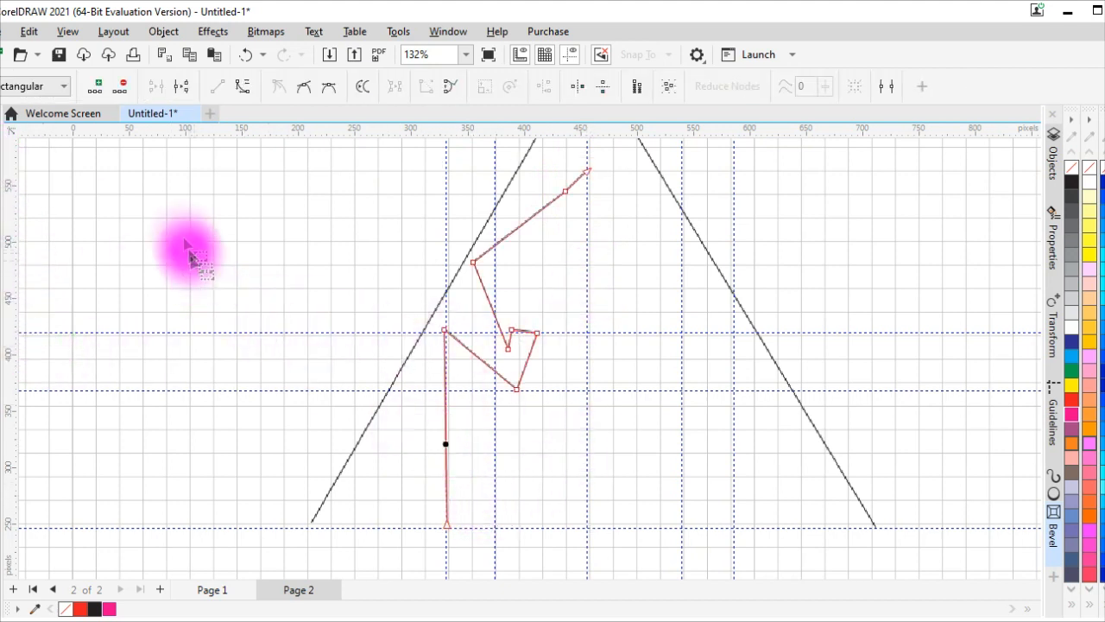
click(243, 85)
drag(444, 440, 402, 445)
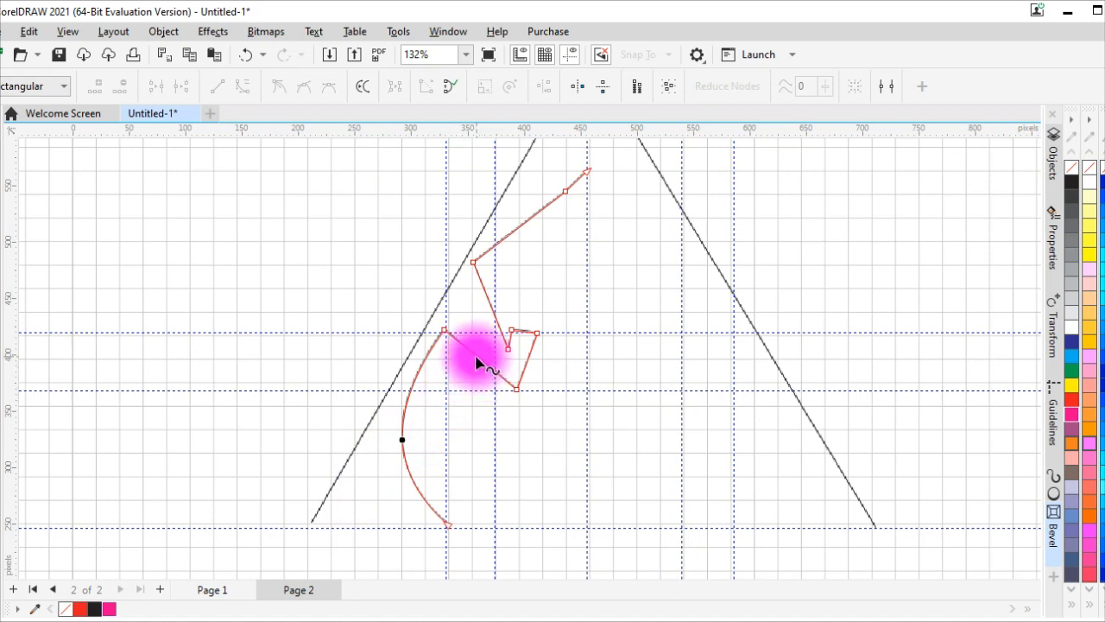
Convert the hook's lower outer segments to curves and bend them outward into a rounded bottom along the 368 px guideline.
click(520, 375)
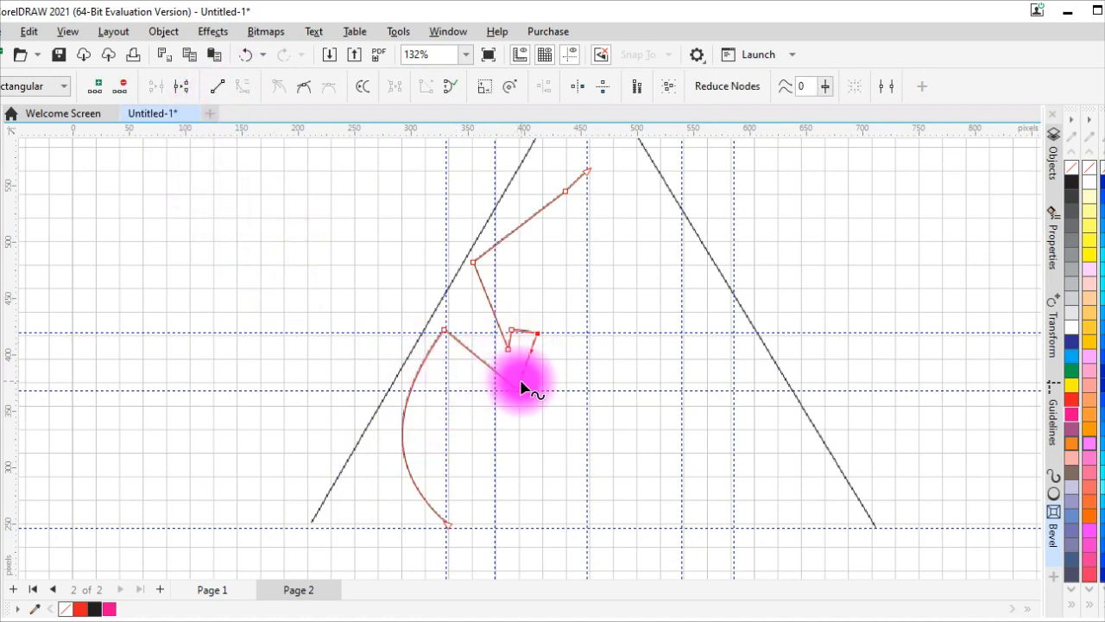
click(544, 371)
click(484, 364)
click(242, 85)
drag(485, 363, 446, 386)
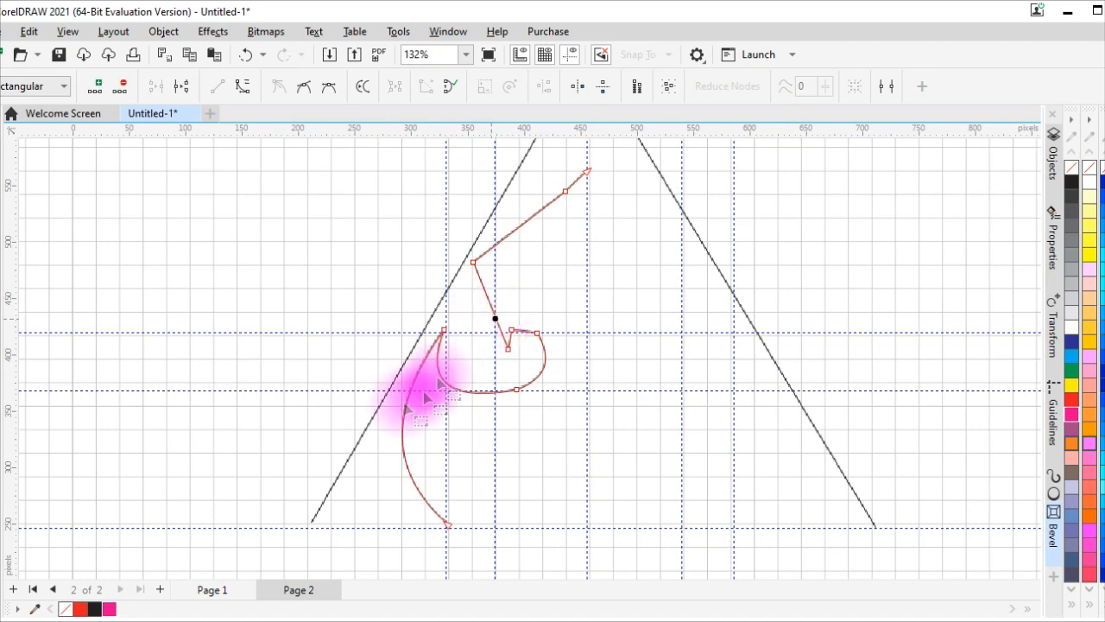
Curve the hook's inner segment and short tip segment, and lower the node between them to round the inner bend.
click(496, 313)
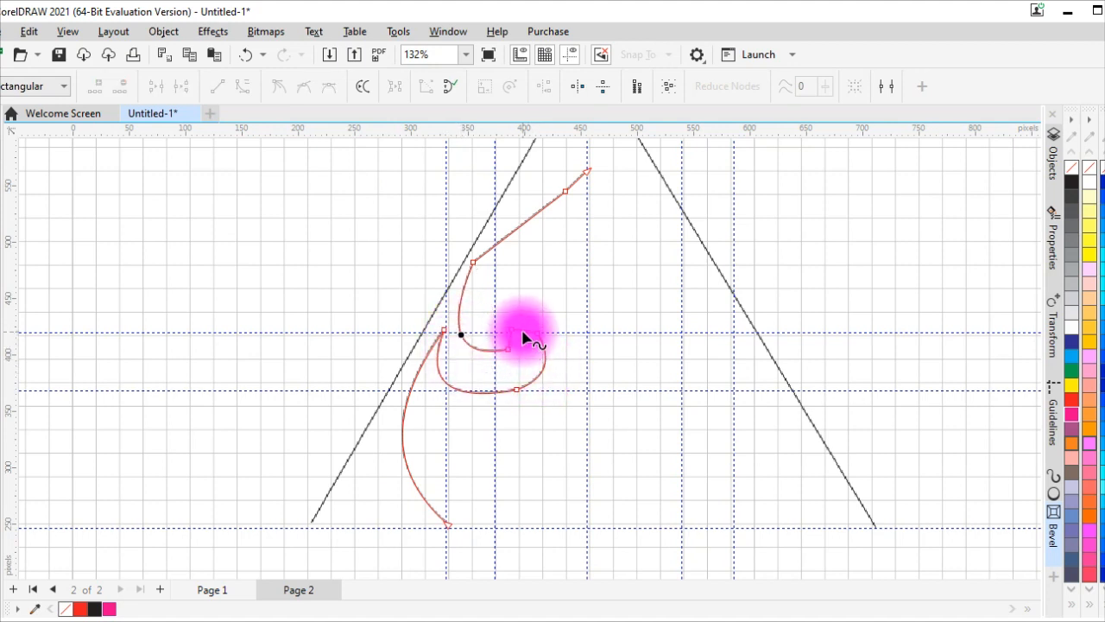
click(243, 86)
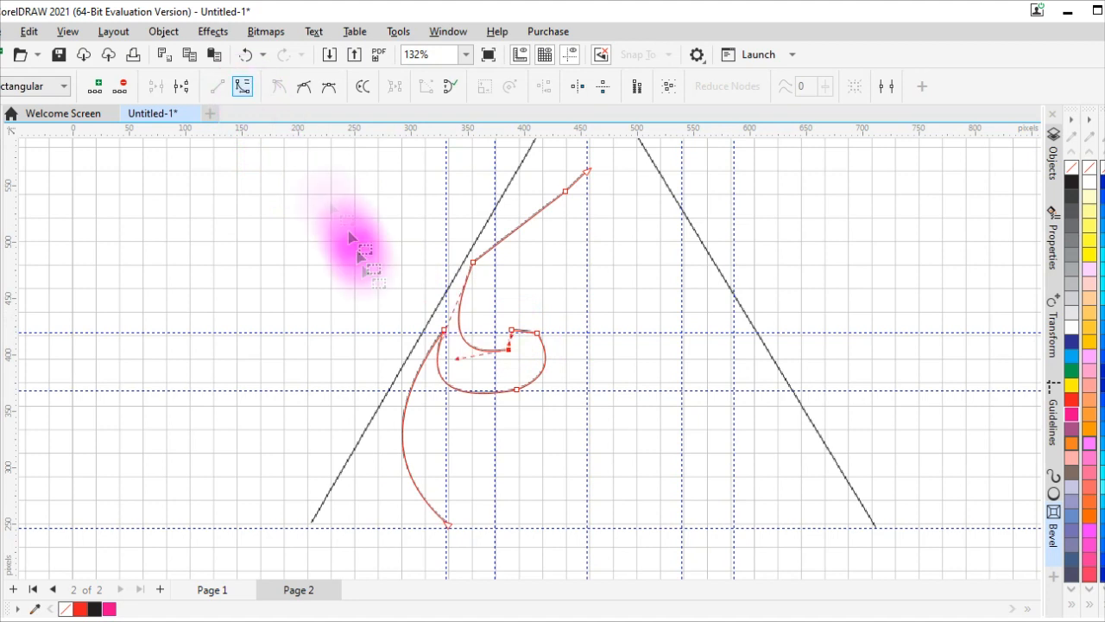
click(511, 350)
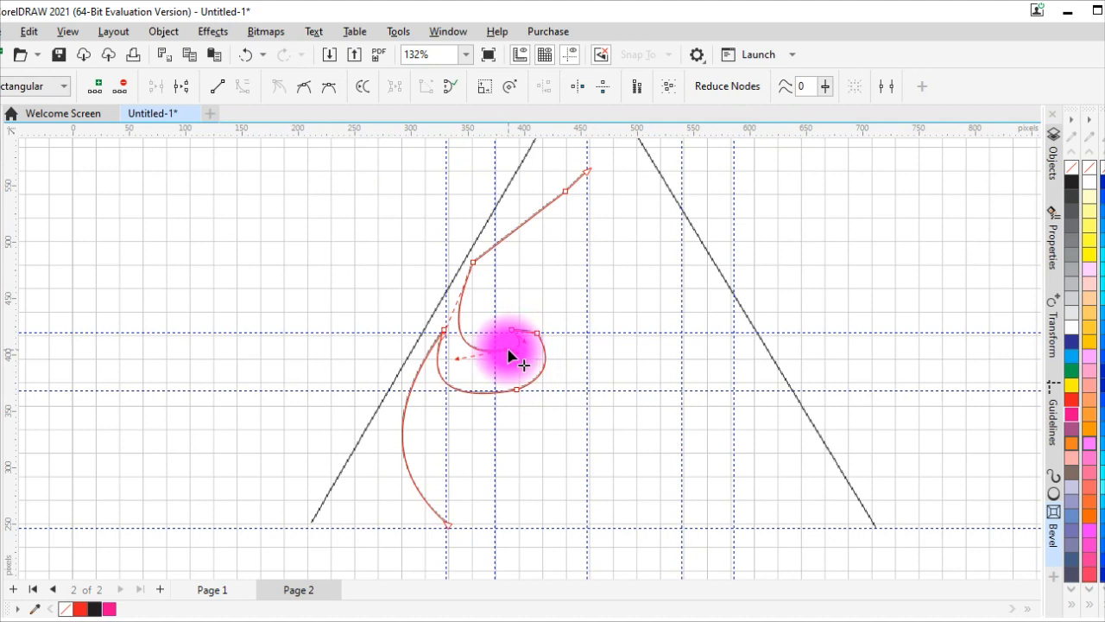
mouse_move(510, 356)
mouse_down()
mouse_move(459, 375)
mouse_move(507, 362)
mouse_up()
click(509, 361)
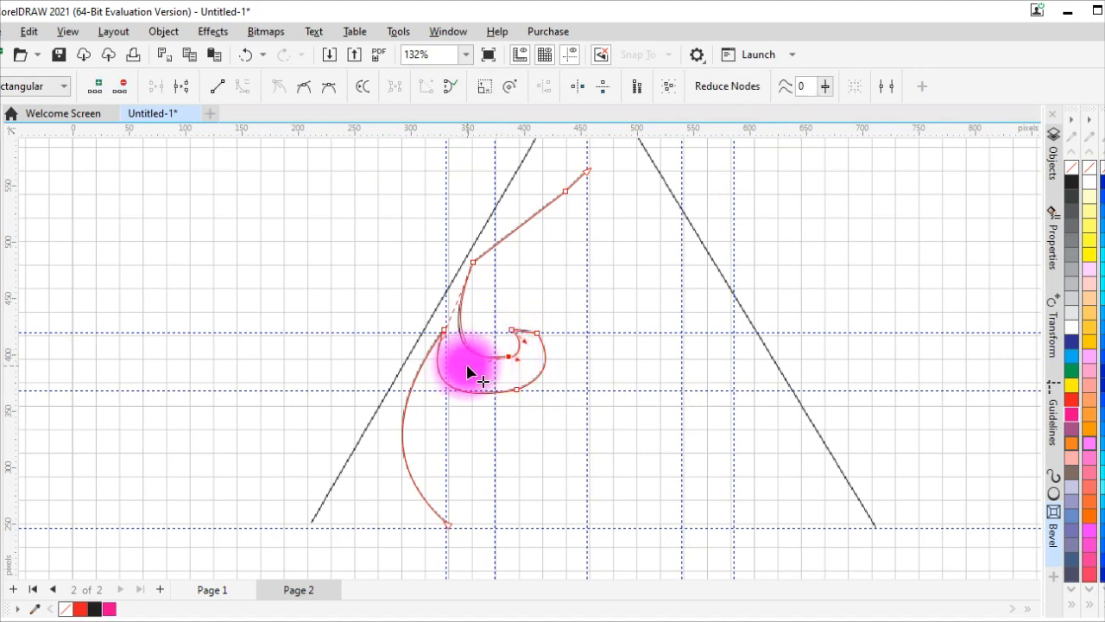
drag(472, 365, 470, 367)
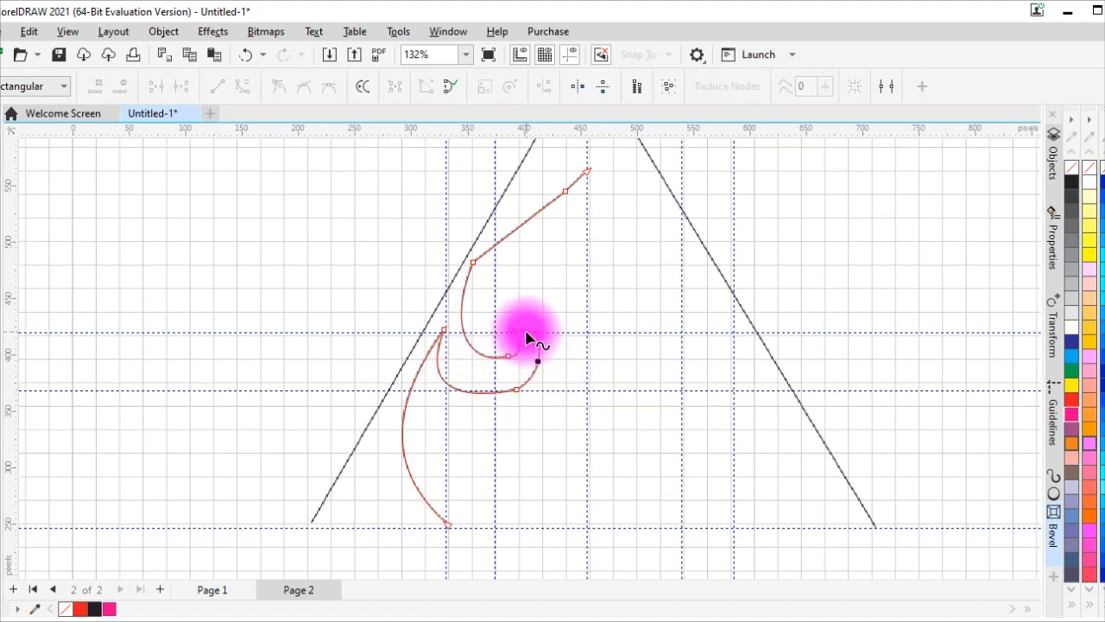
Convert the hook tip's short upper edge to a curve, move its inner node outward and round the inner curl.
click(526, 331)
click(243, 90)
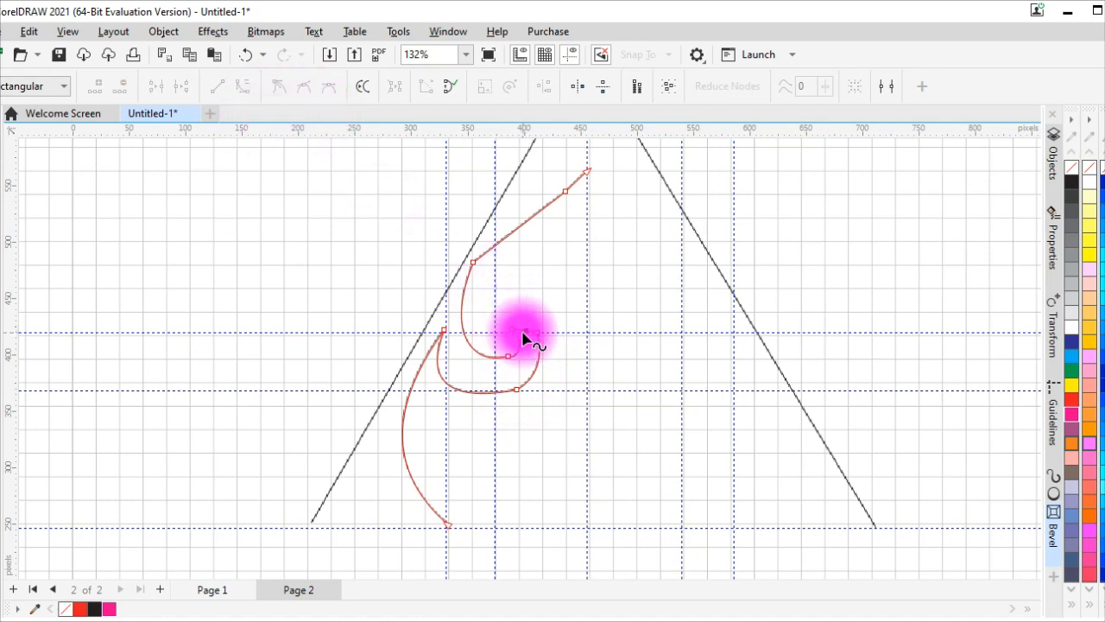
click(243, 87)
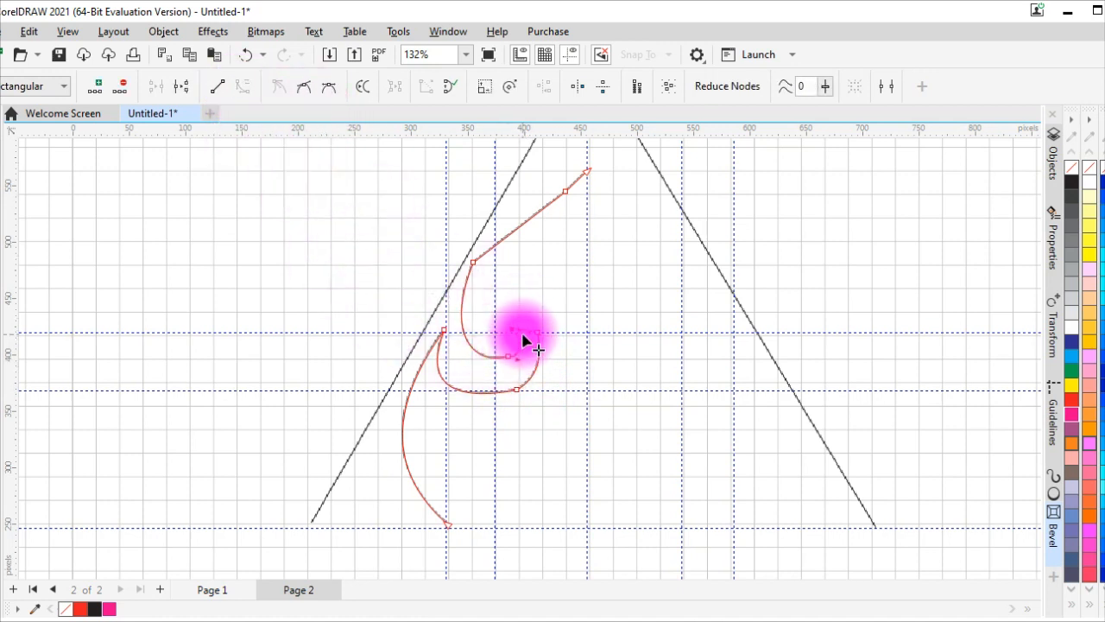
drag(524, 330, 513, 366)
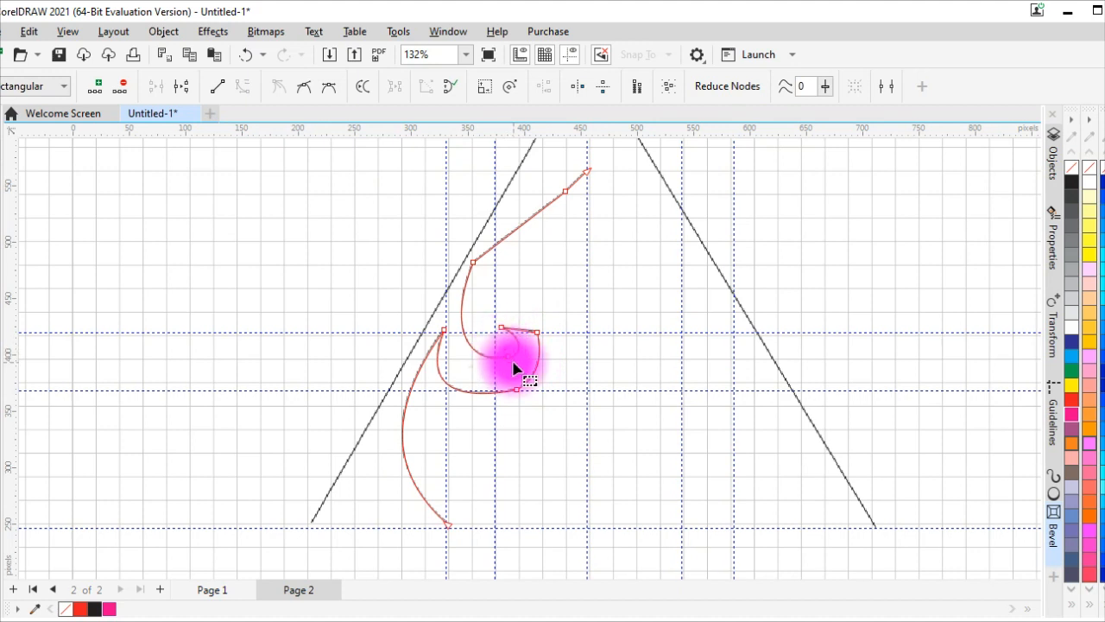
click(654, 400)
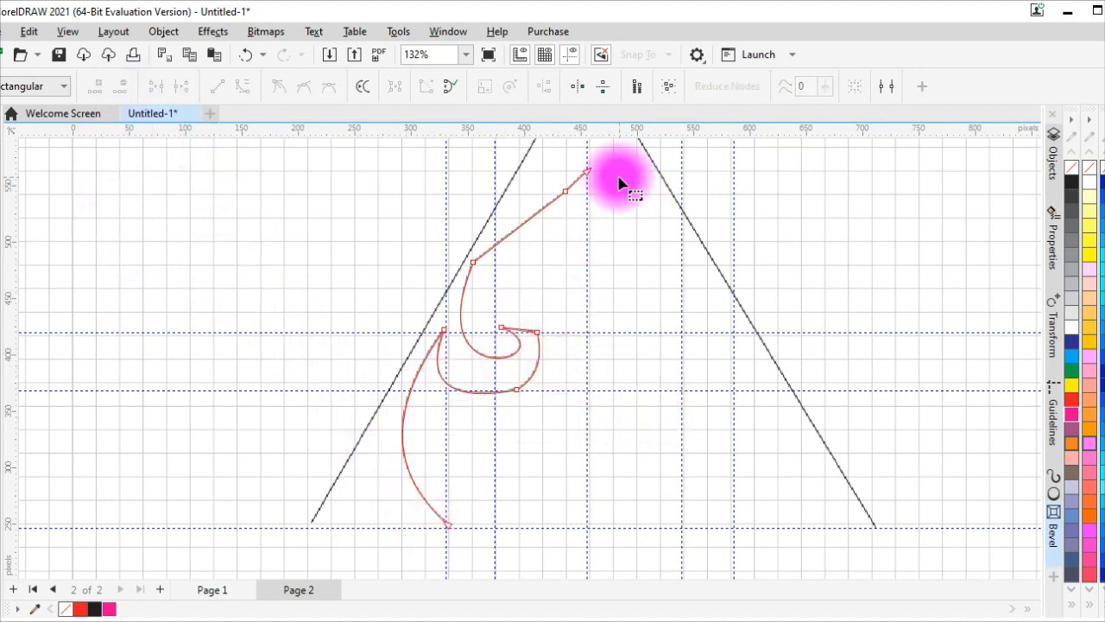
Convert the long upper diagonal segment to a curve, bend it slightly, and delete the extra node near its upper end.
click(518, 228)
click(243, 87)
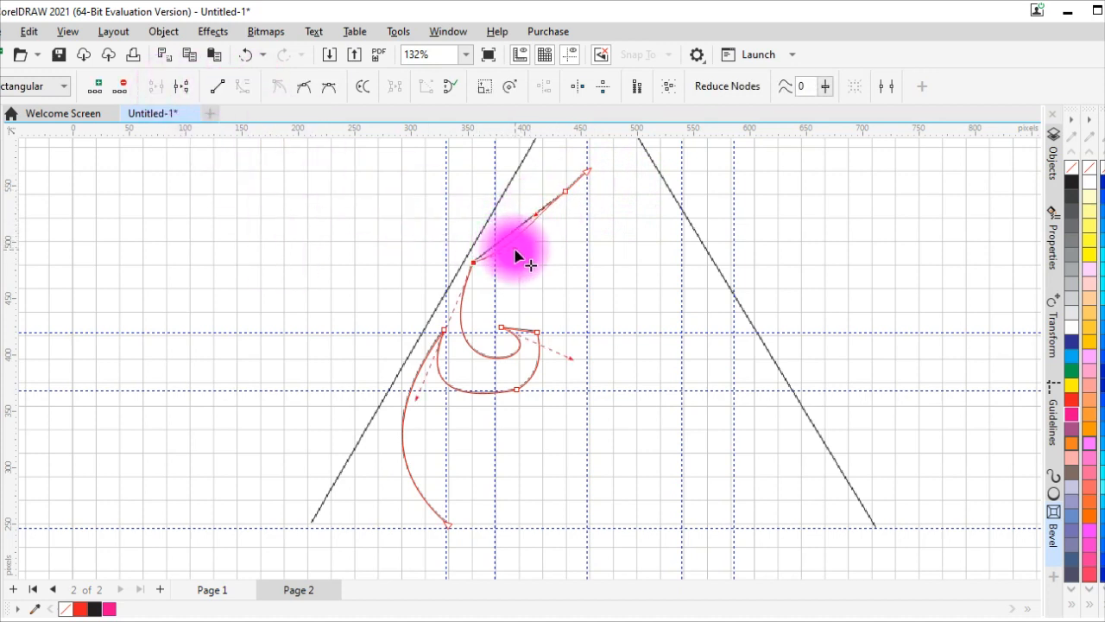
drag(518, 257, 469, 242)
click(121, 85)
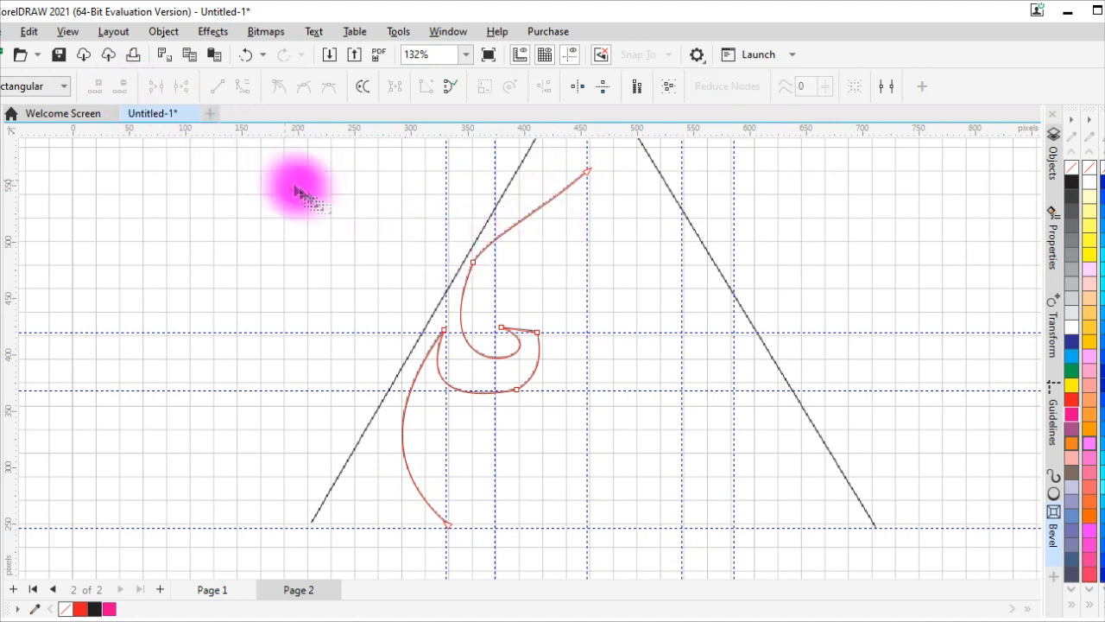
Raise the upper end node along the middle vertical guideline and adjust both curve handles to form a smooth S-shaped upper segment.
click(489, 248)
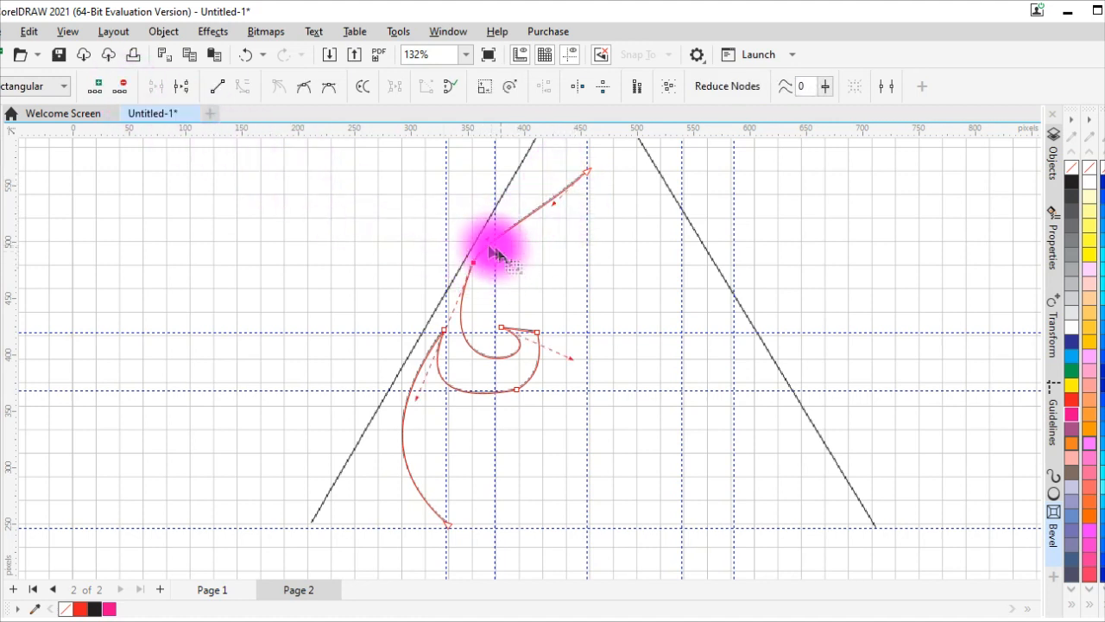
drag(489, 248, 584, 177)
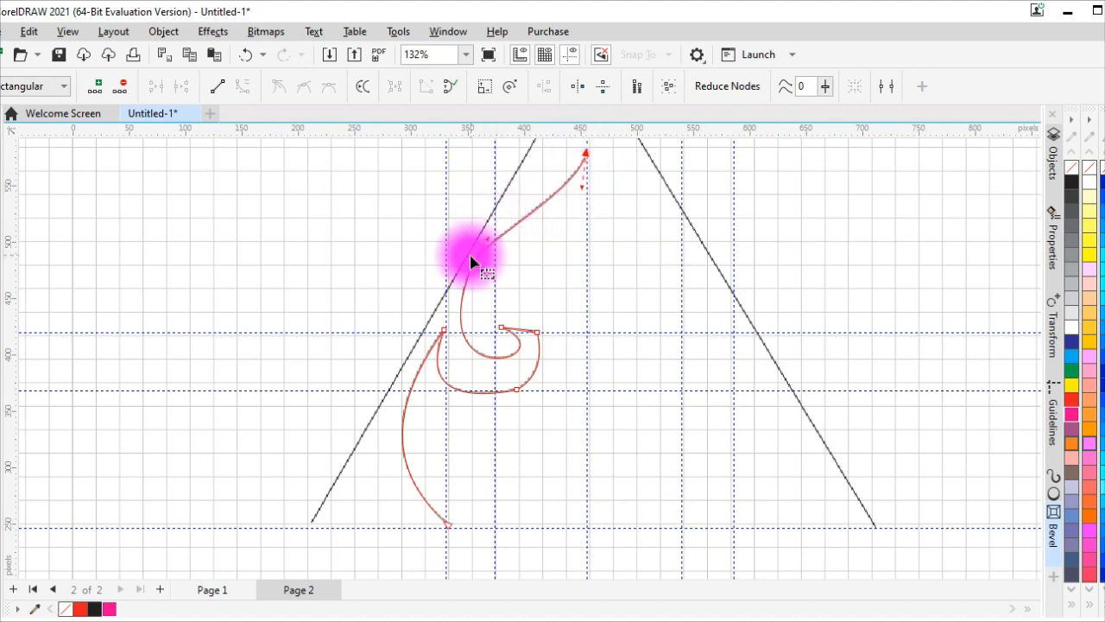
drag(478, 231, 357, 276)
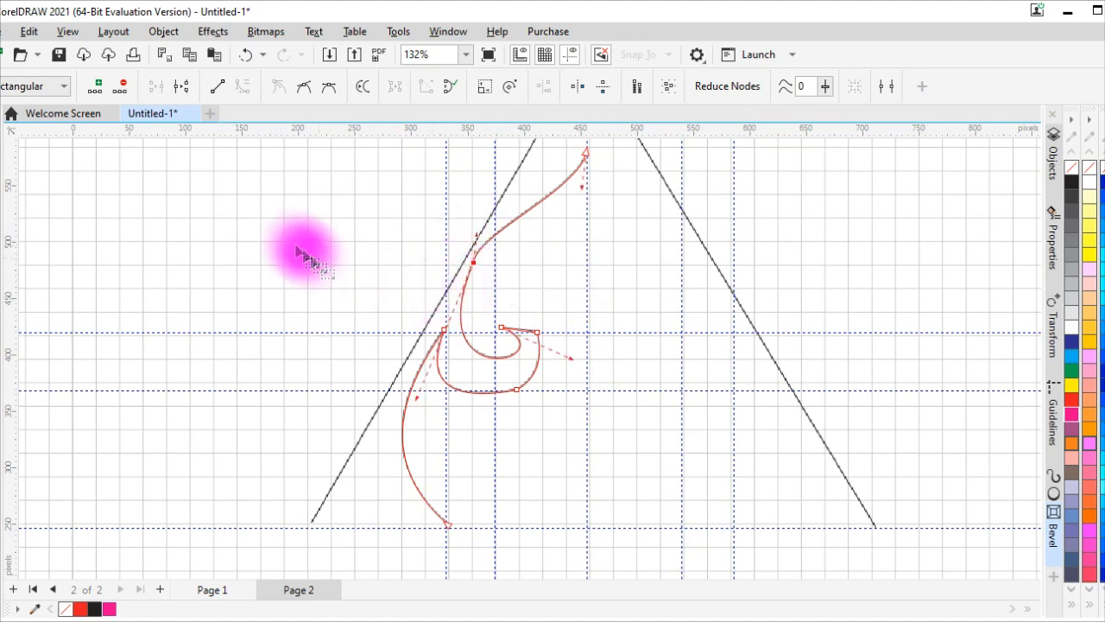
Shift the node between the upper S-curve and the inner curl slightly upward and lengthen its handles for a fuller shoulder bend.
click(129, 89)
key(ctrl+z)
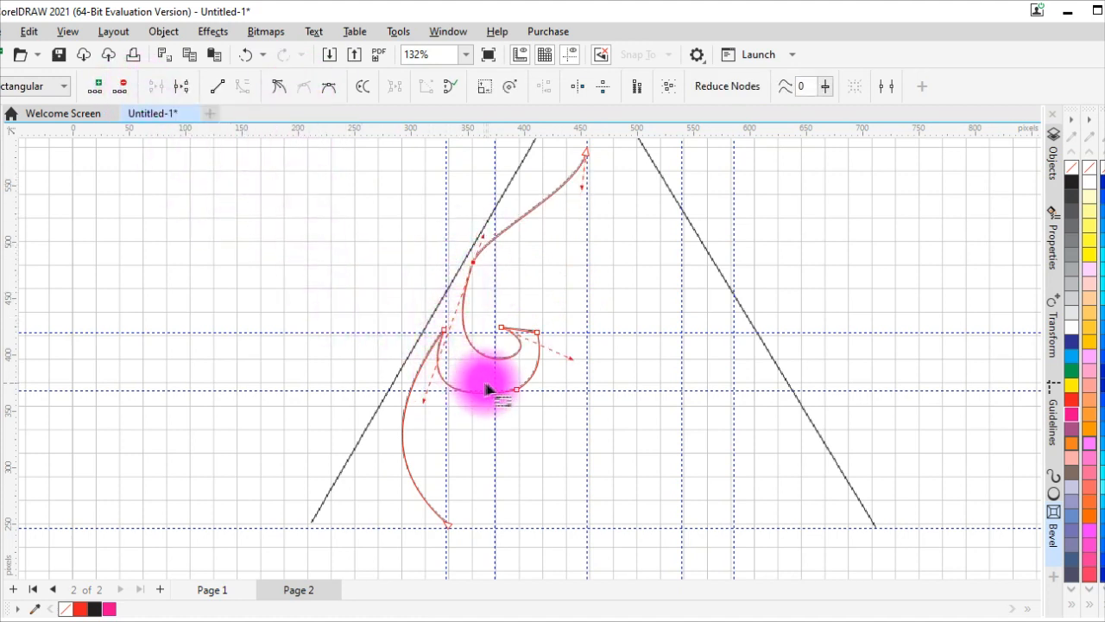
drag(484, 244, 424, 399)
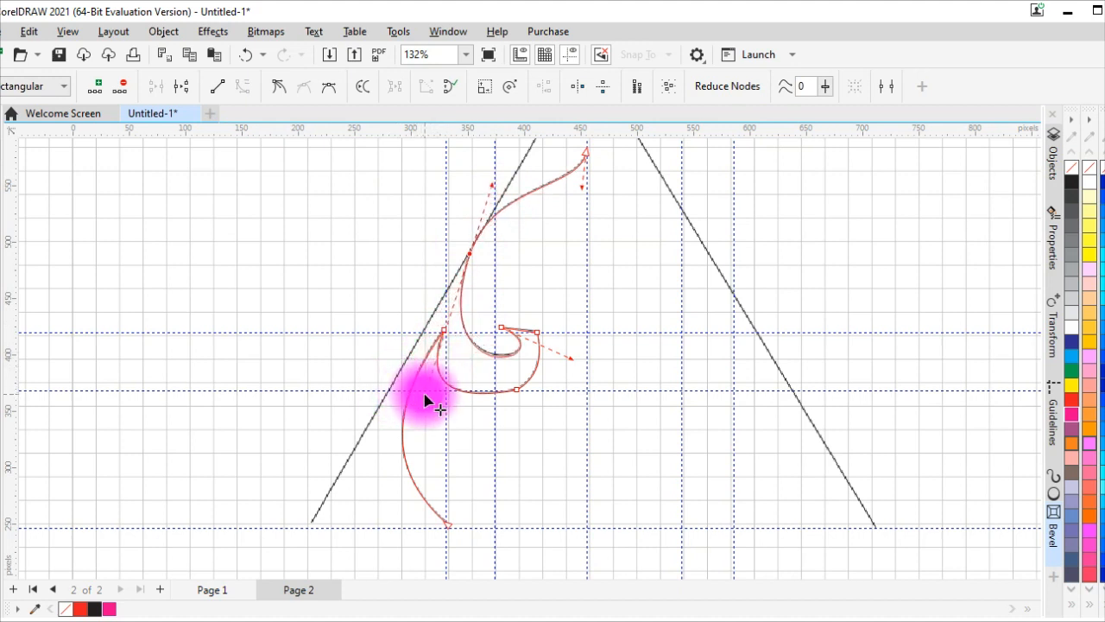
Shift the inner curl's tip node up and inward, and remove the two extra nodes along the hook's outer curve.
click(536, 369)
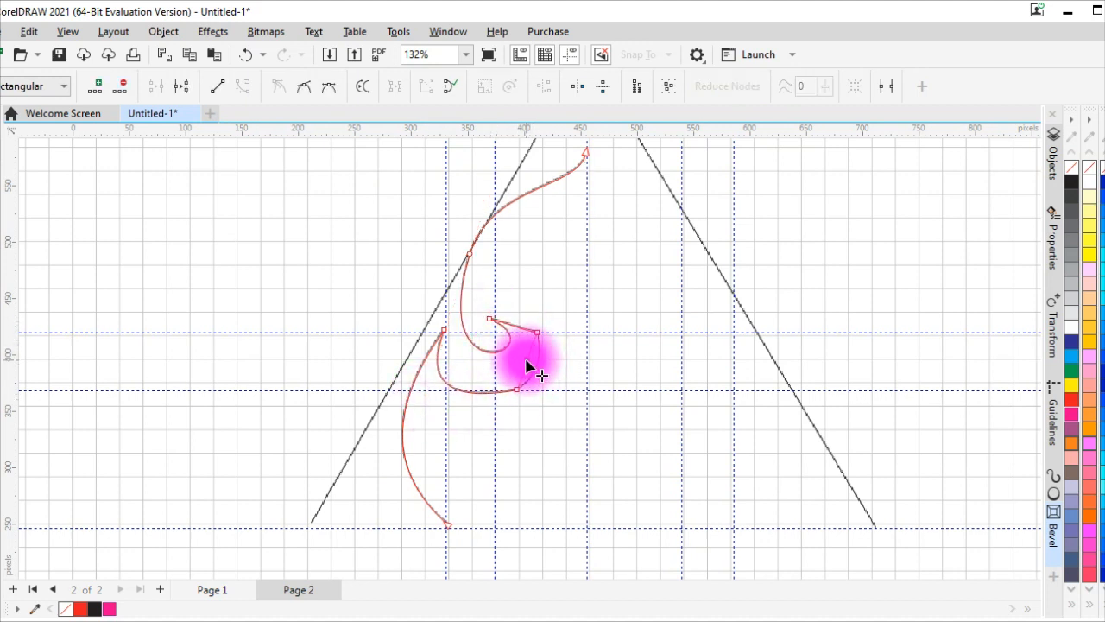
click(536, 366)
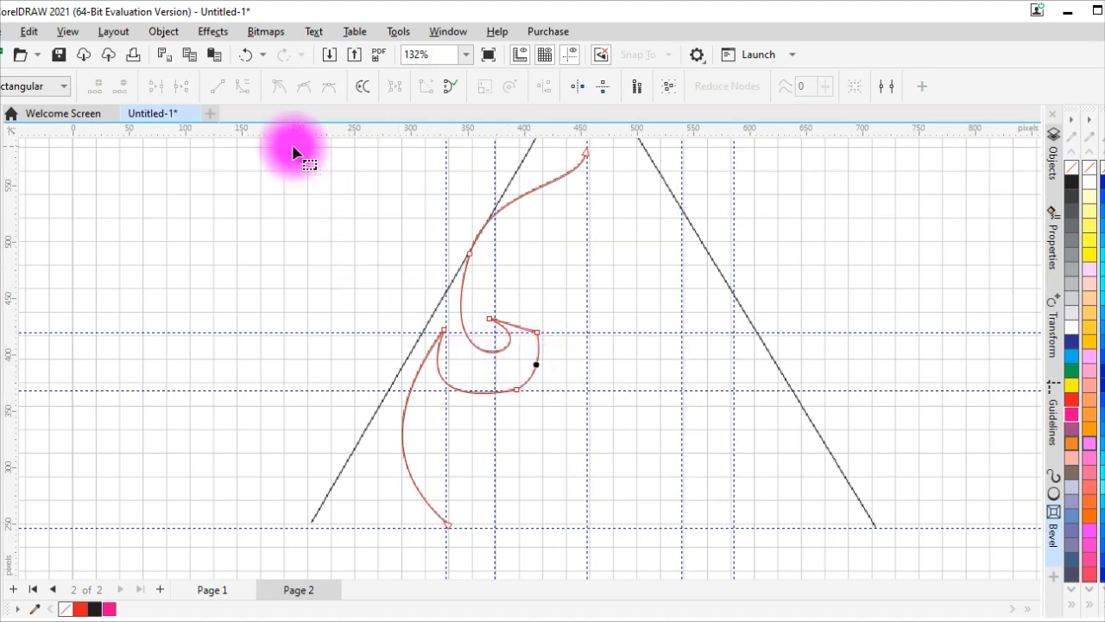
drag(537, 332, 533, 324)
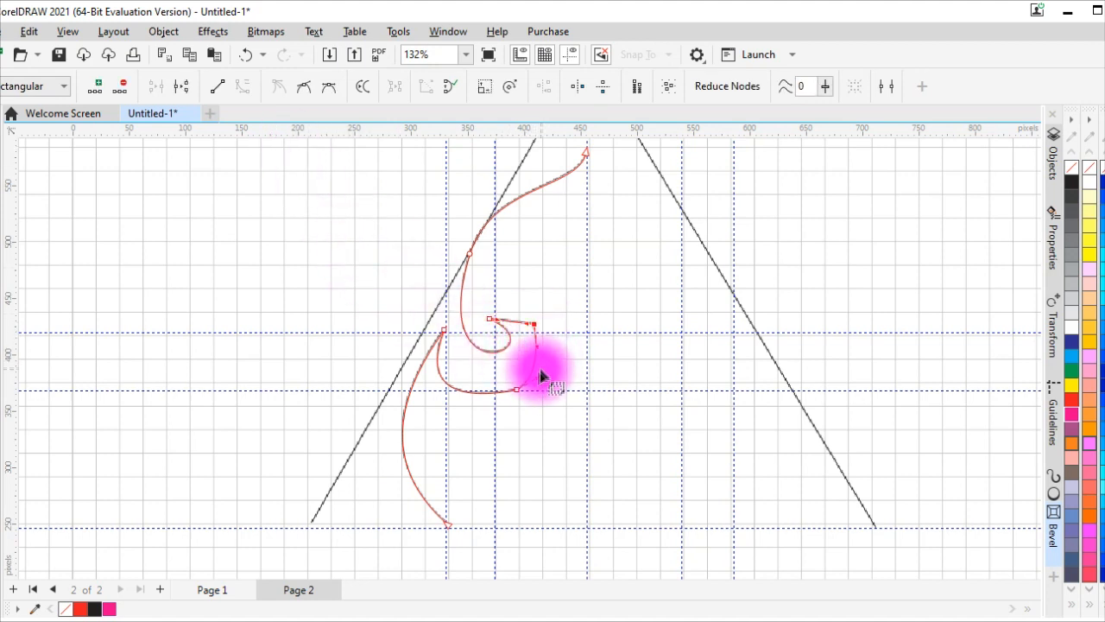
scroll(522, 390, down, 1)
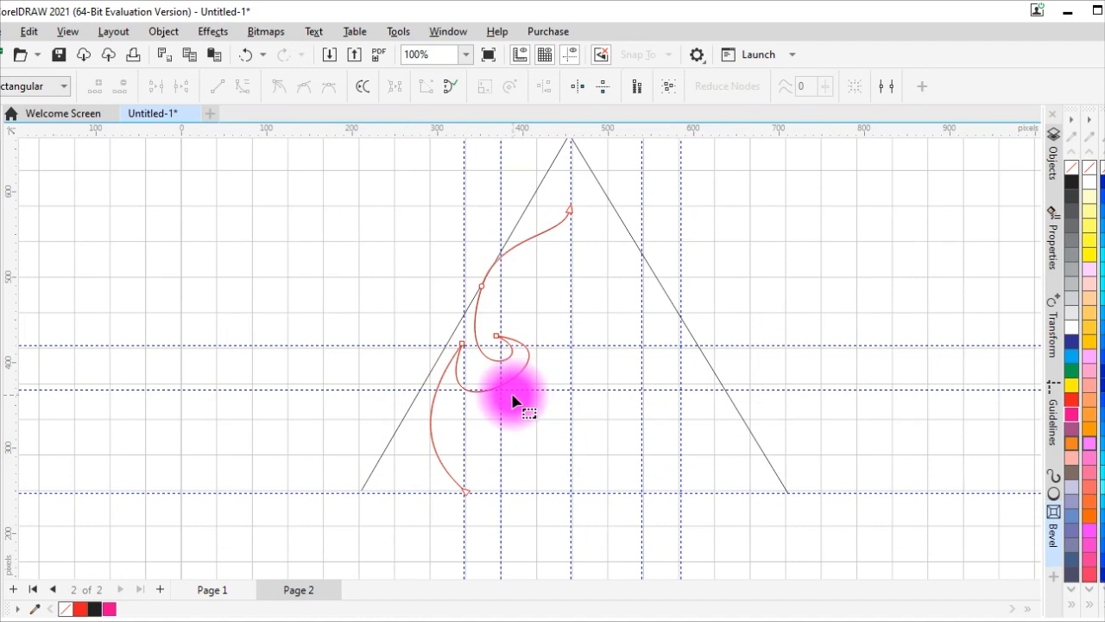
Add a horizontally mirrored copy of the half-outline meeting it at the middle vertical guideline, and delete the inverted V.
key(space)
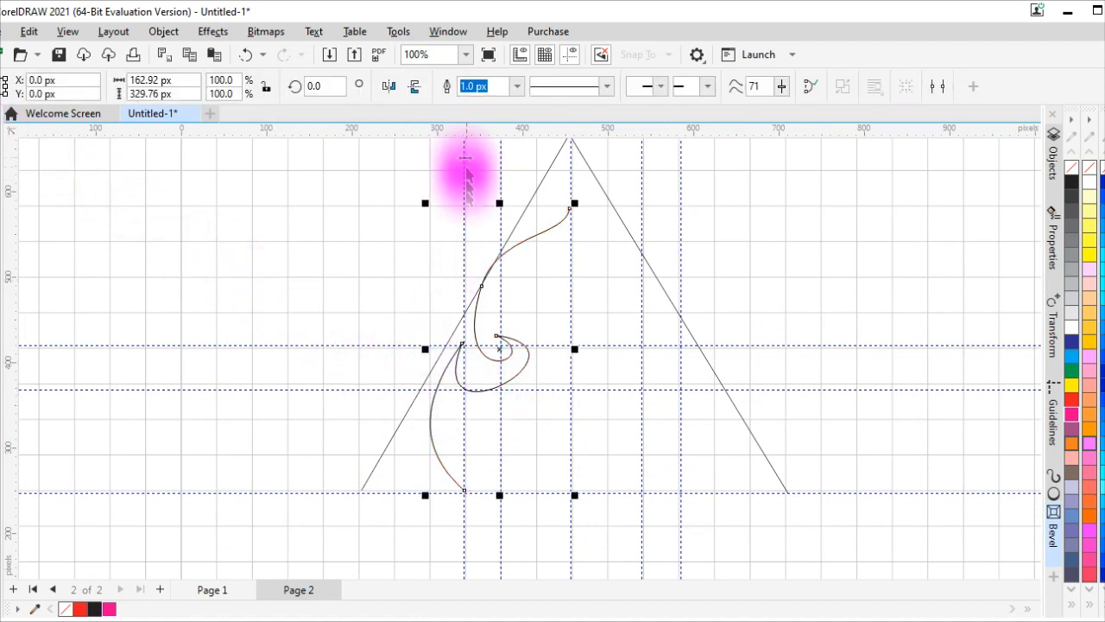
click(389, 86)
drag(528, 383, 654, 422)
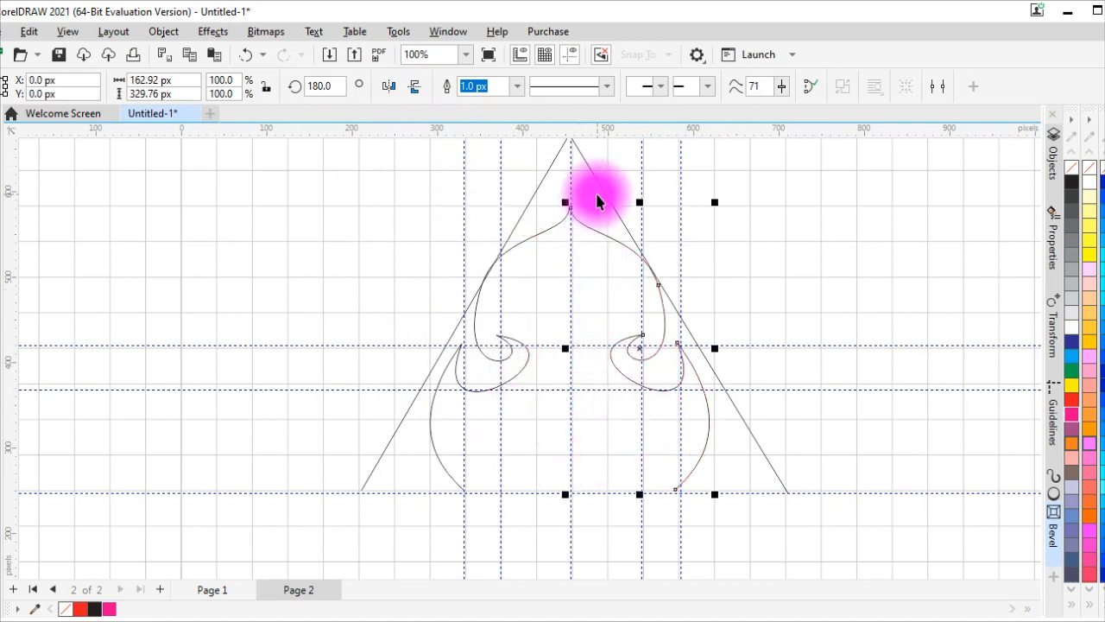
click(787, 491)
key(Delete)
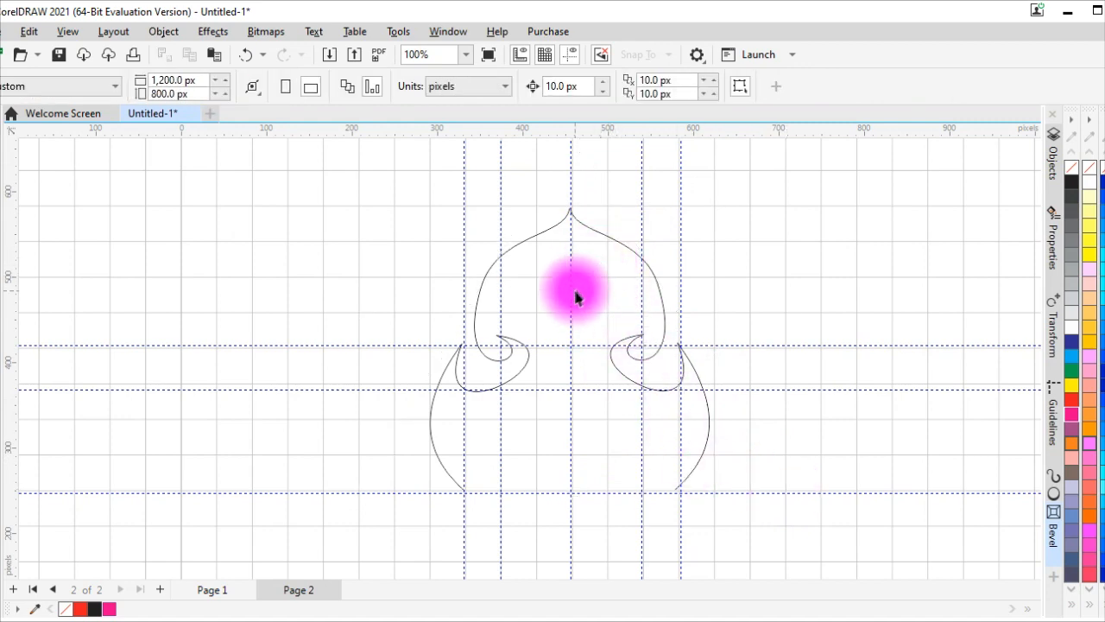
Combine the two half-outlines into one curve and join their lower ends with a straight base line.
click(570, 219)
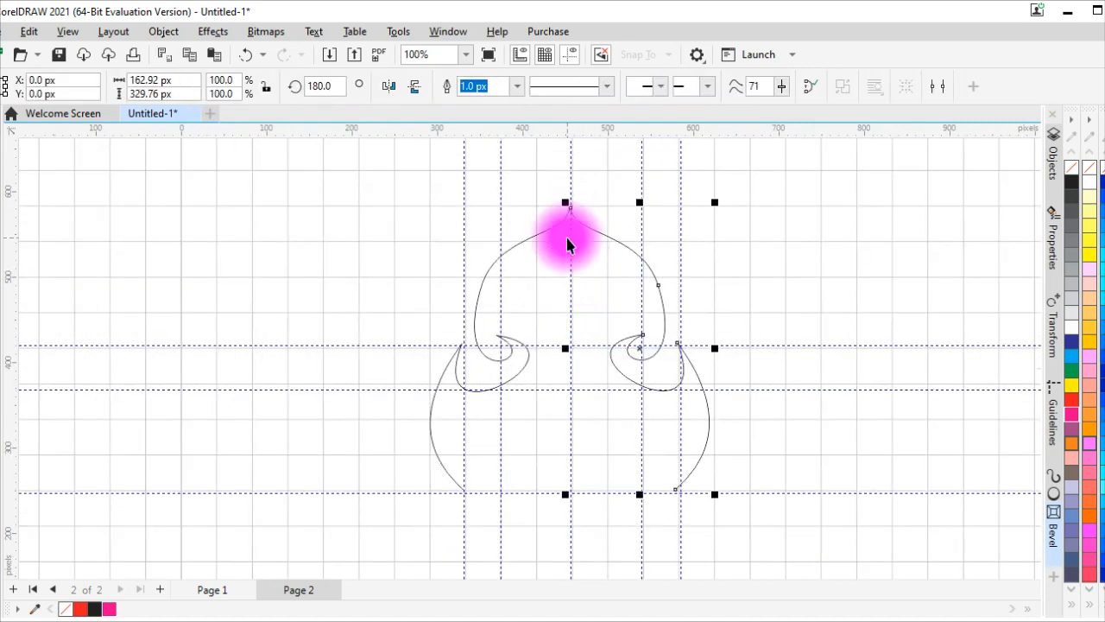
drag(424, 168, 748, 553)
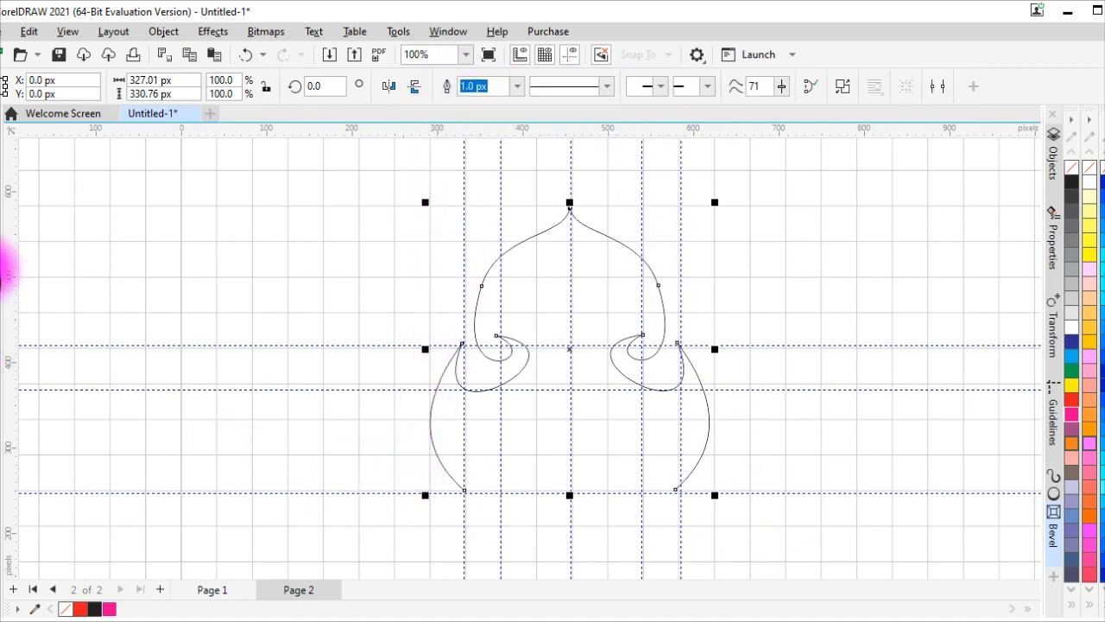
scroll(464, 489, up, 5)
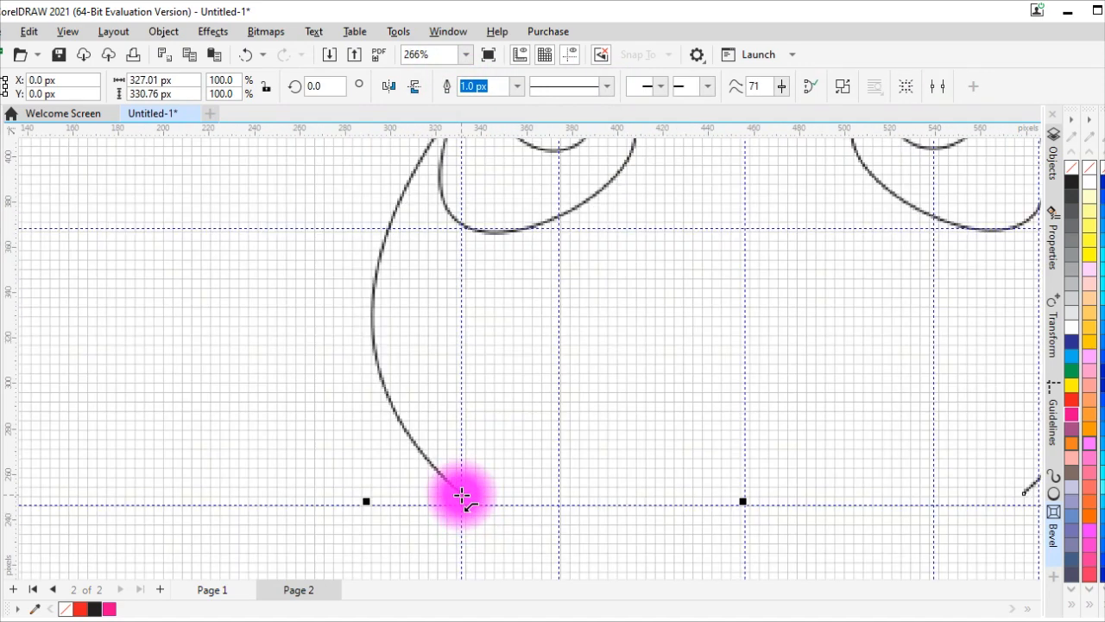
click(466, 505)
click(1026, 495)
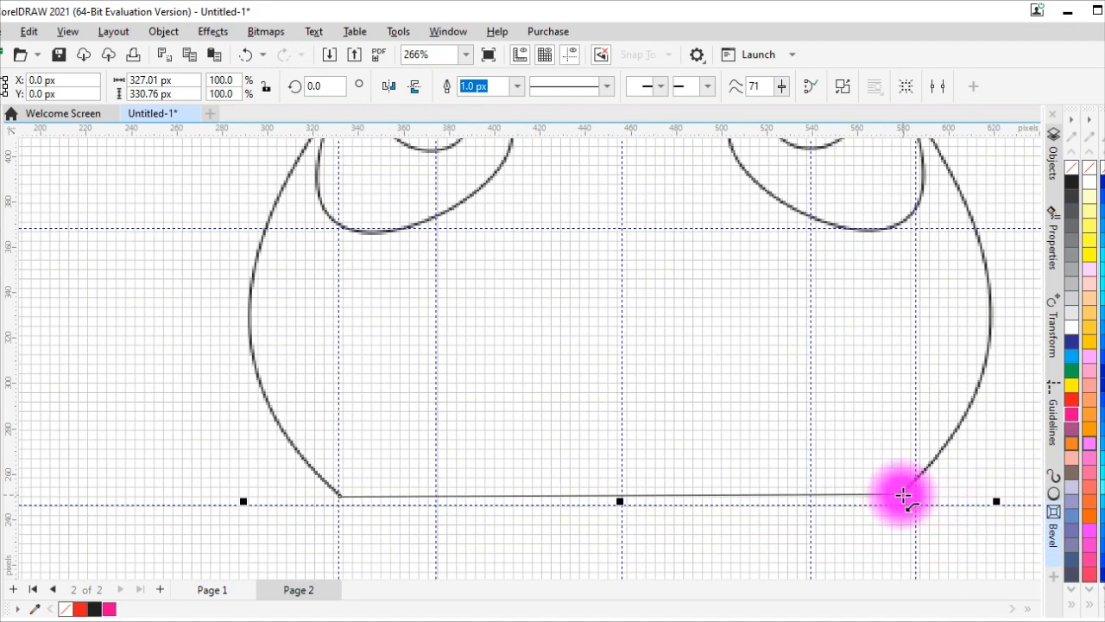
scroll(604, 464, down, 5)
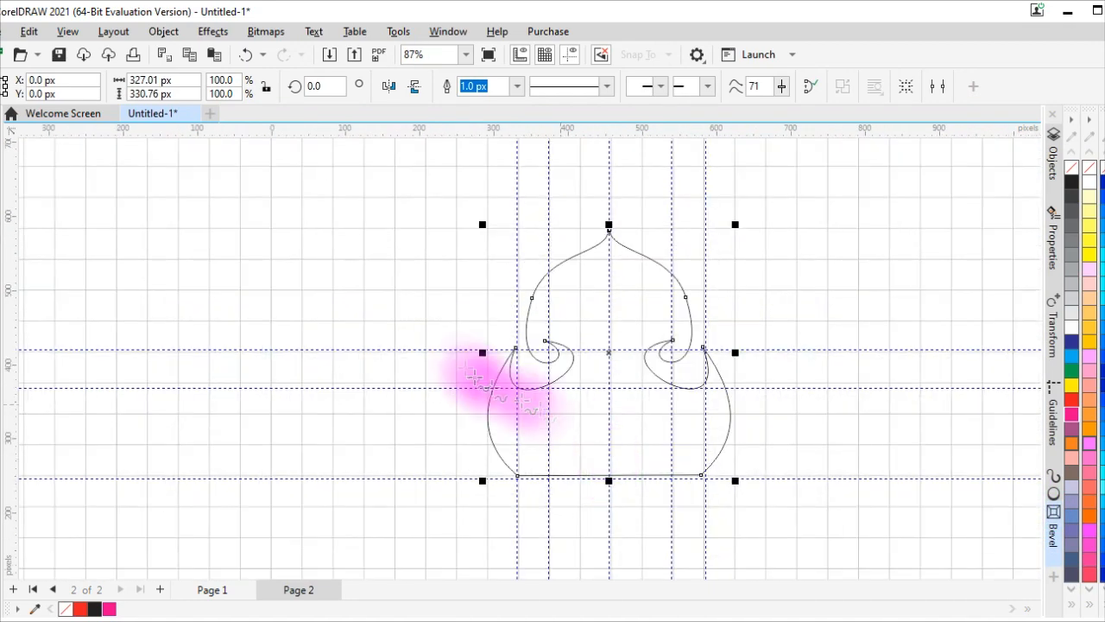
Apply a yellow fill to the combined outline.
drag(408, 158, 795, 535)
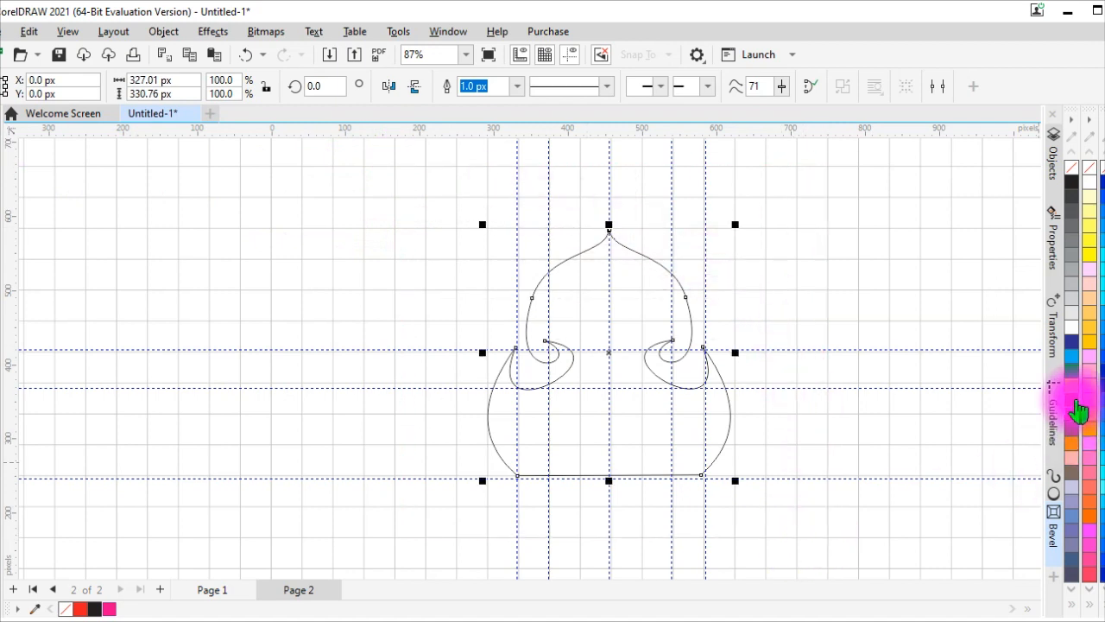
click(9, 539)
click(39, 563)
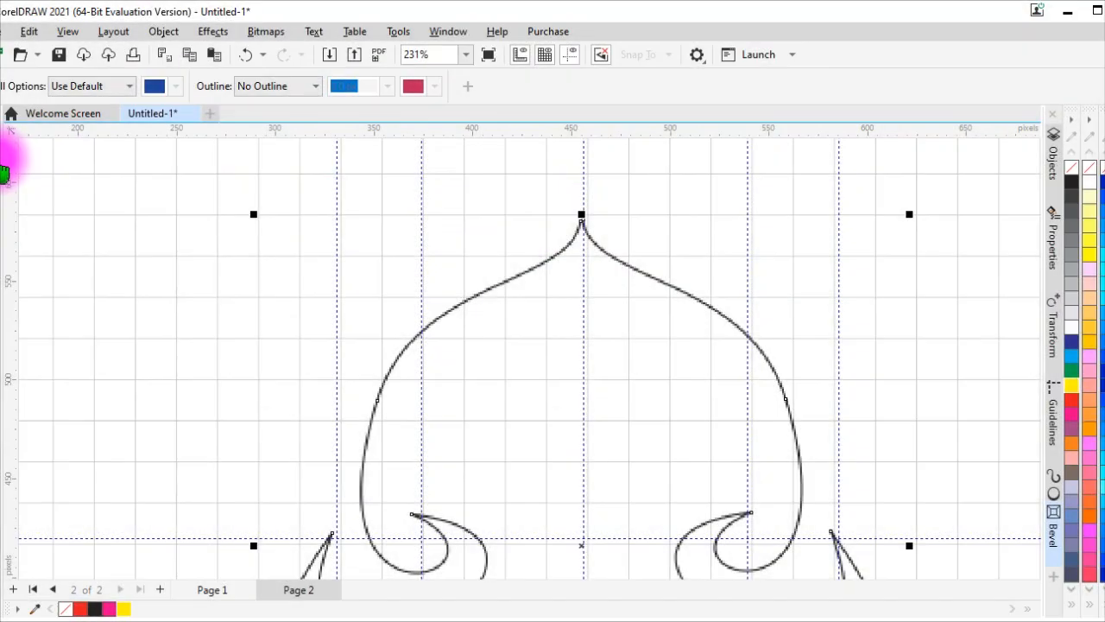
Close the outline at its top tip by connecting the two open end nodes, and deselect the shape.
click(6, 151)
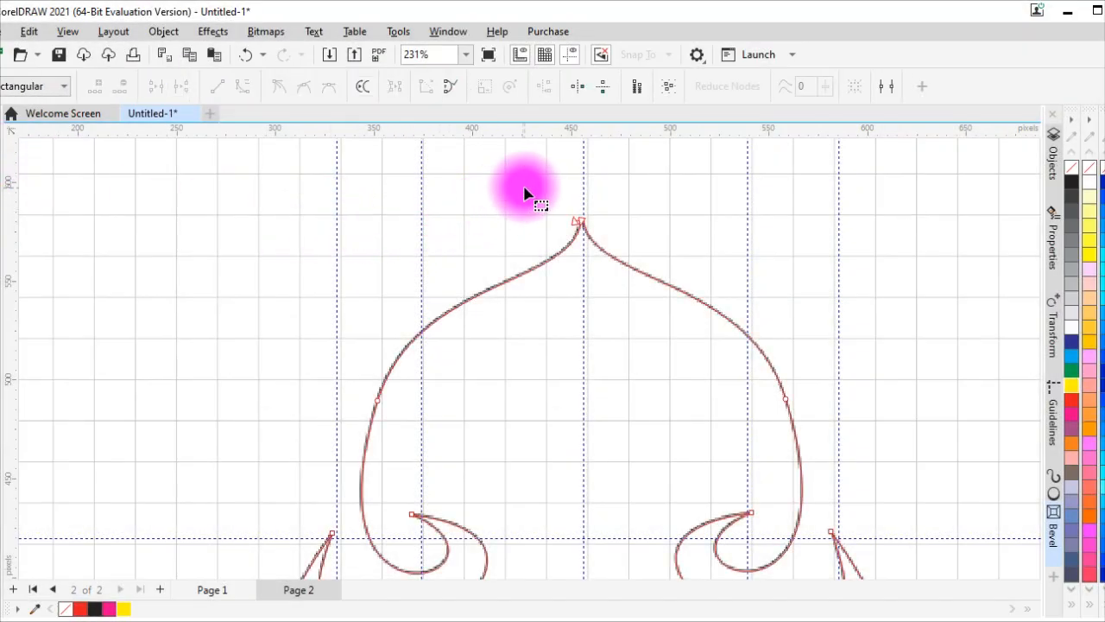
drag(533, 186, 646, 260)
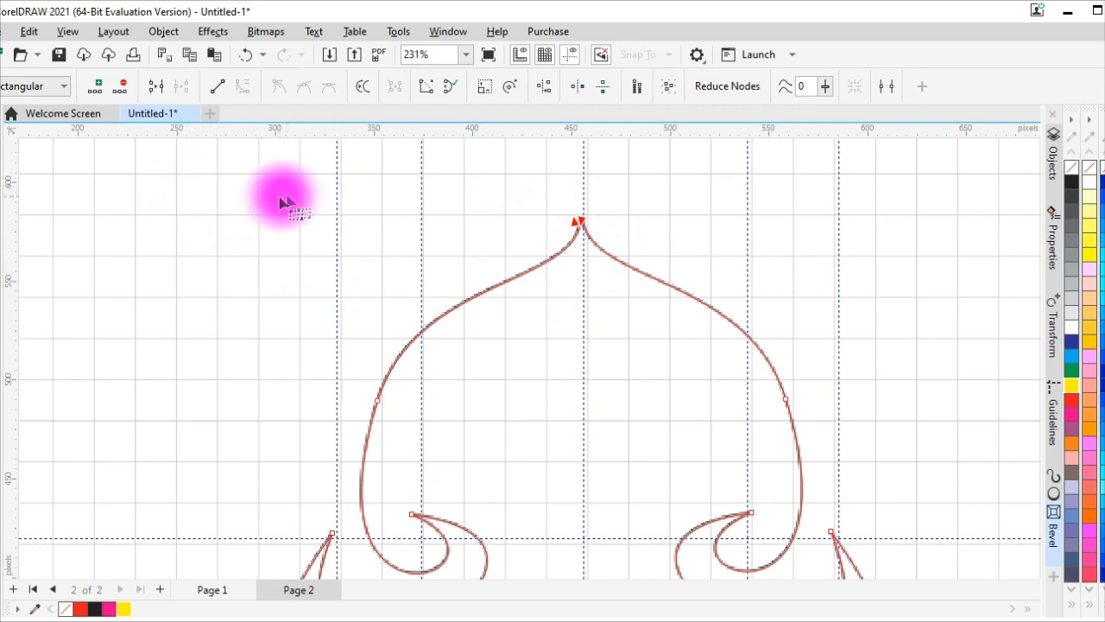
click(452, 88)
scroll(459, 240, down, 1)
scroll(459, 276, down, 2)
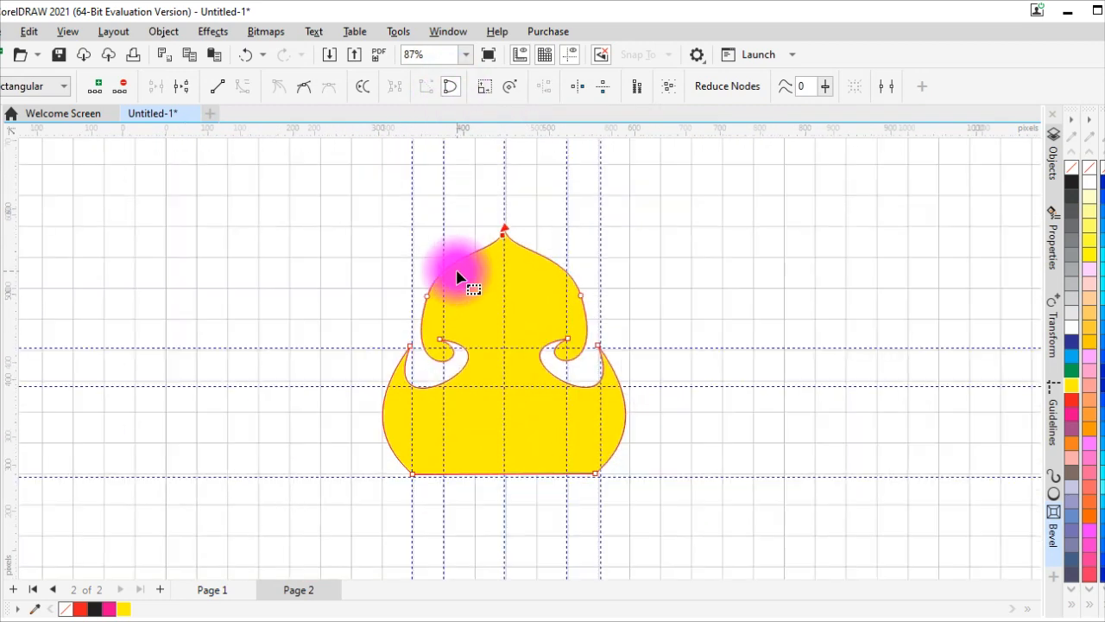
scroll(458, 277, up, 1)
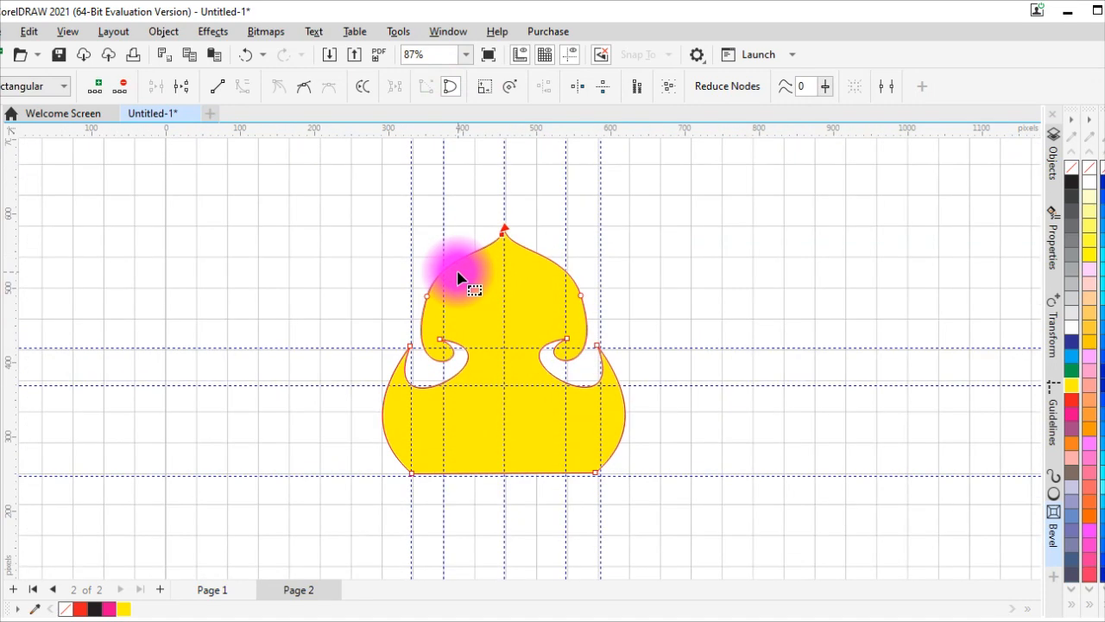
click(3, 134)
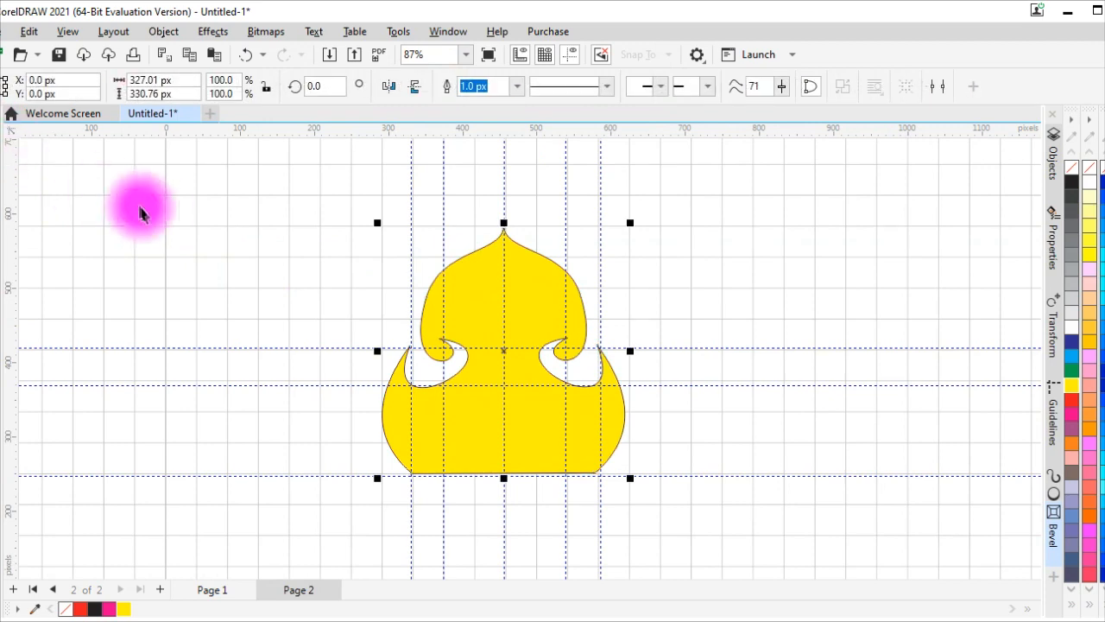
click(163, 222)
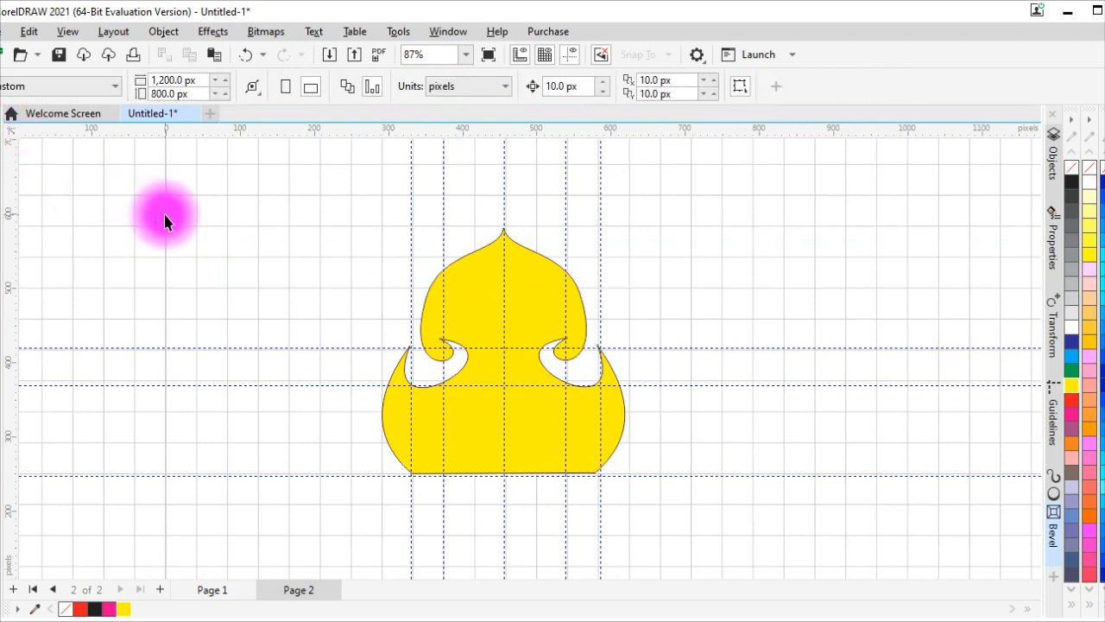
Place a vertically mirrored copy of the yellow motif below the original, leaving a gap between their flat bases.
scroll(540, 414, down, 2)
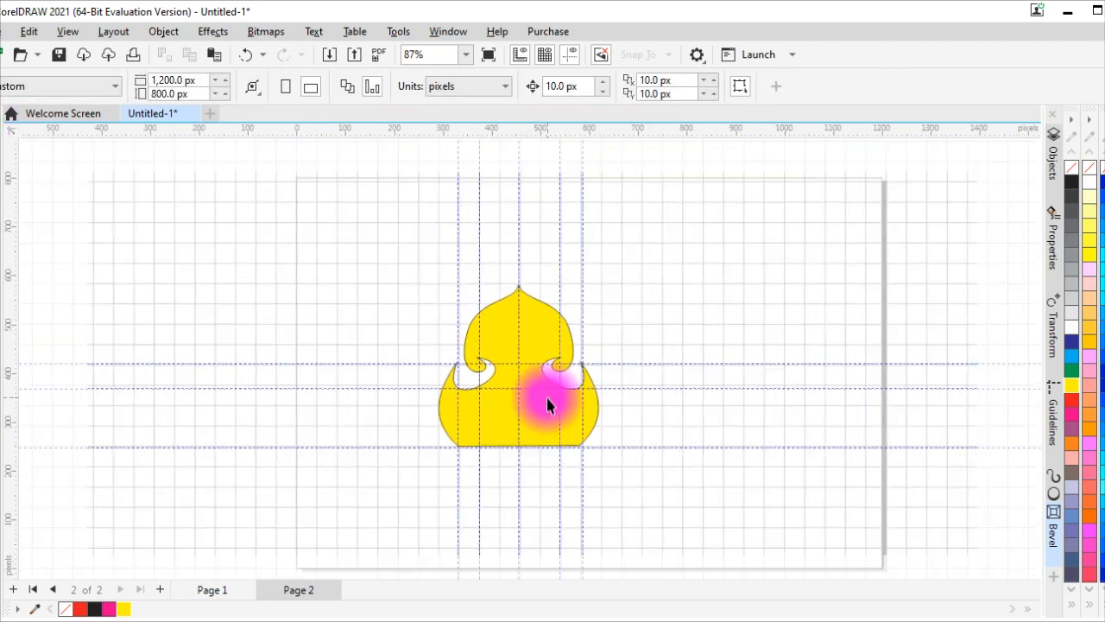
scroll(533, 449, down, 2)
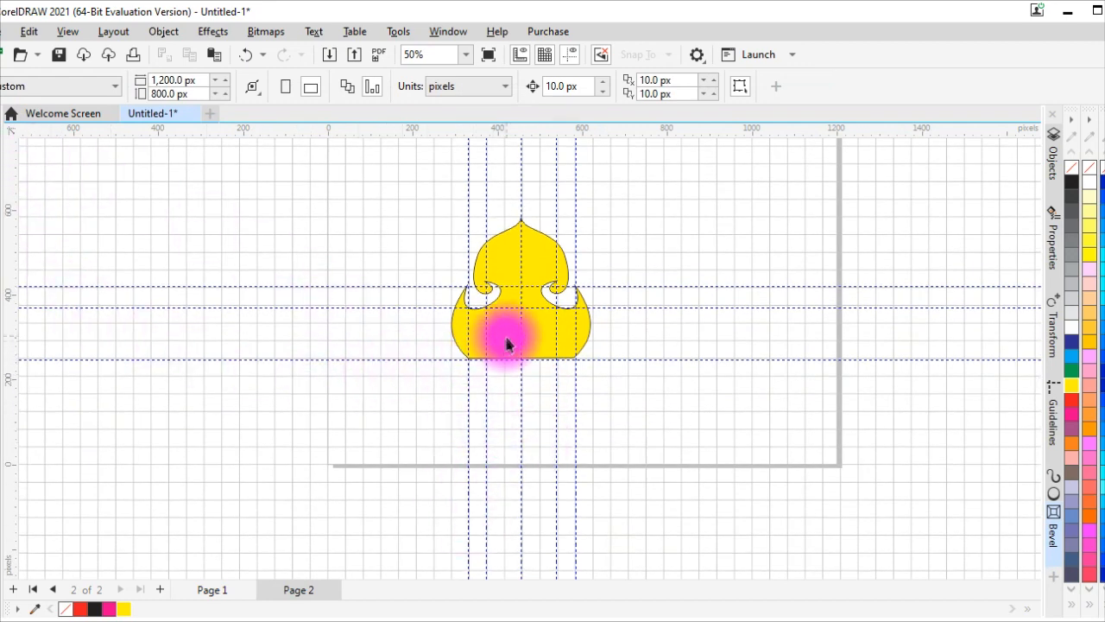
drag(400, 171, 639, 408)
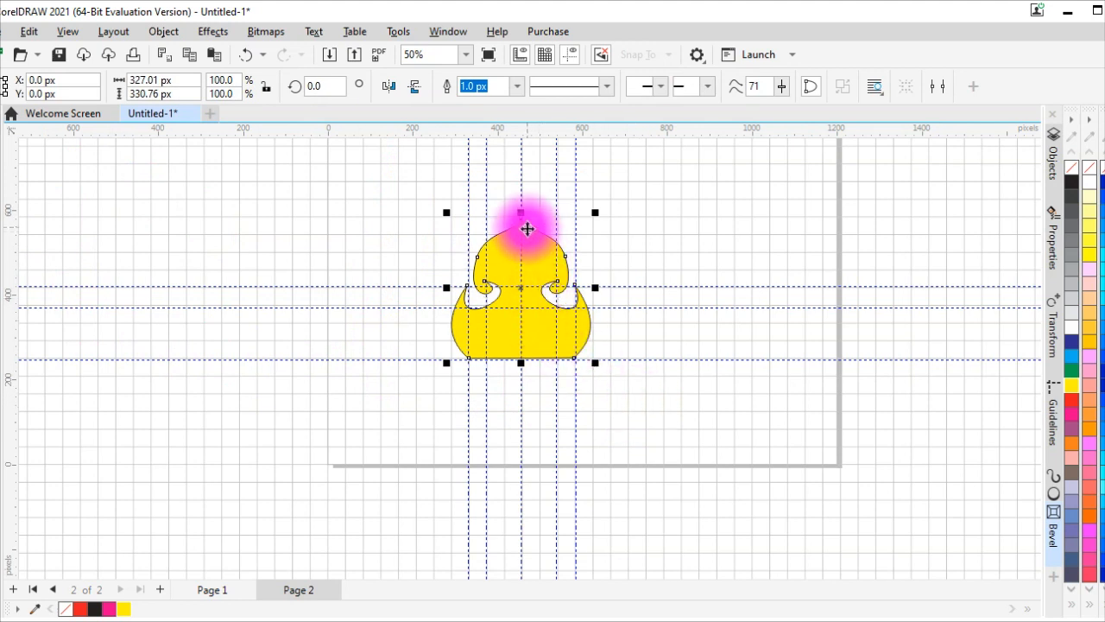
click(414, 86)
drag(524, 270, 527, 510)
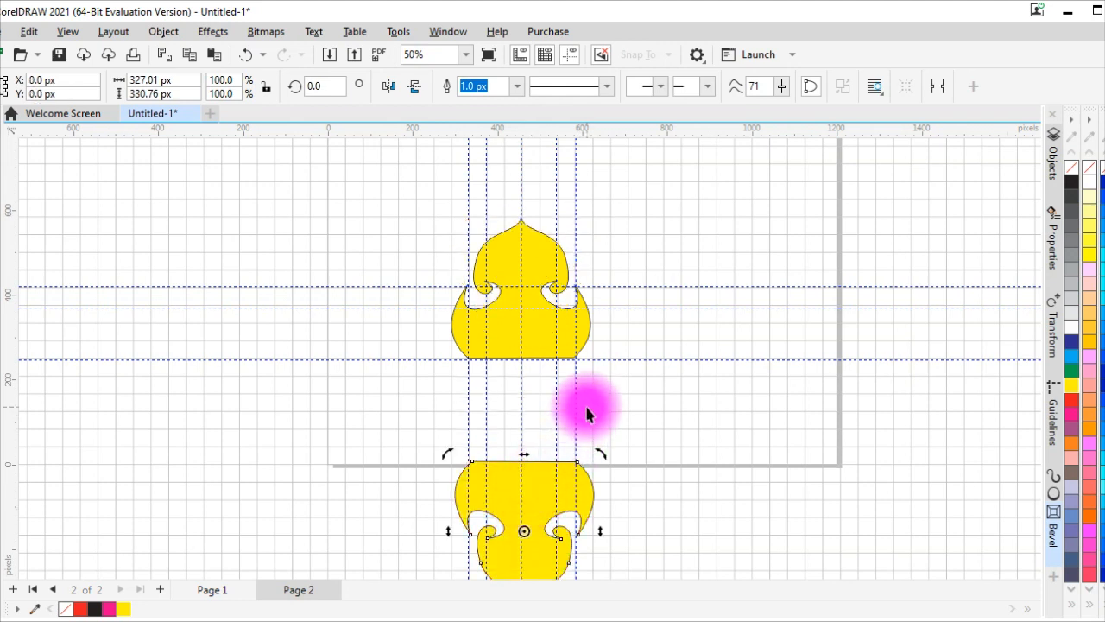
Rotate a copy of both motifs about 270 degrees around their shared centre to form a four-petal cross.
click(419, 387)
drag(292, 173, 730, 540)
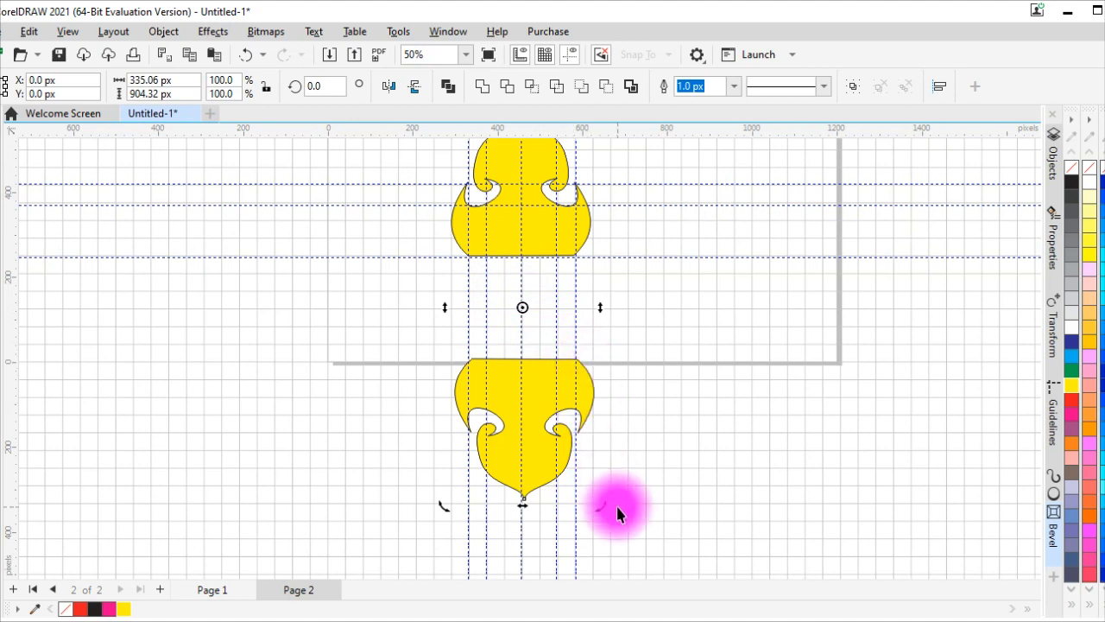
drag(600, 510, 223, 431)
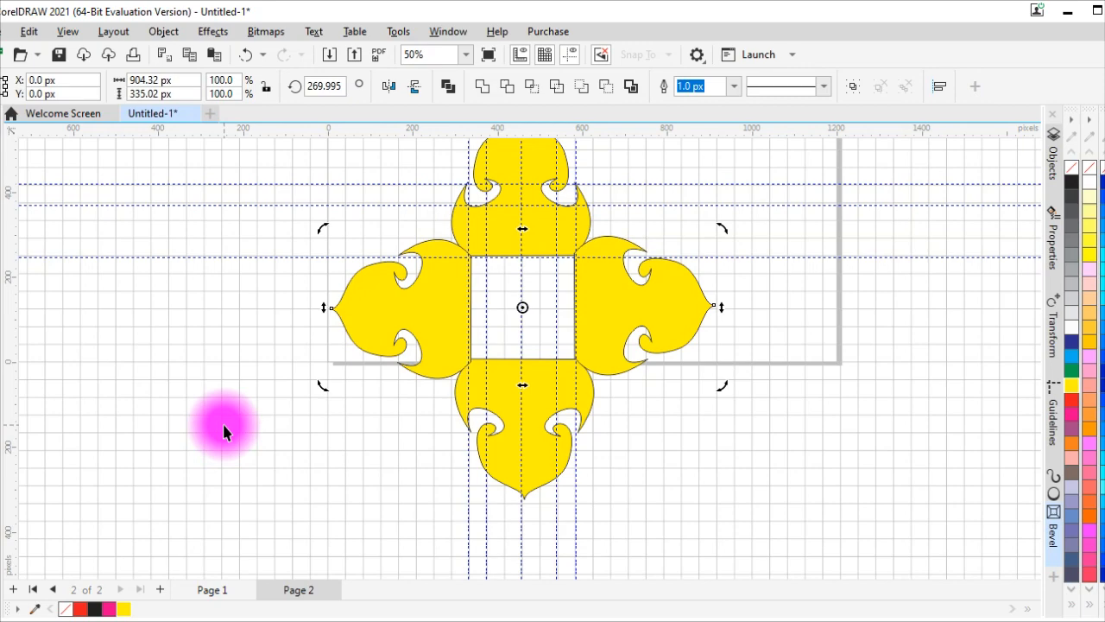
scroll(242, 408, down, 2)
scroll(242, 408, up, 2)
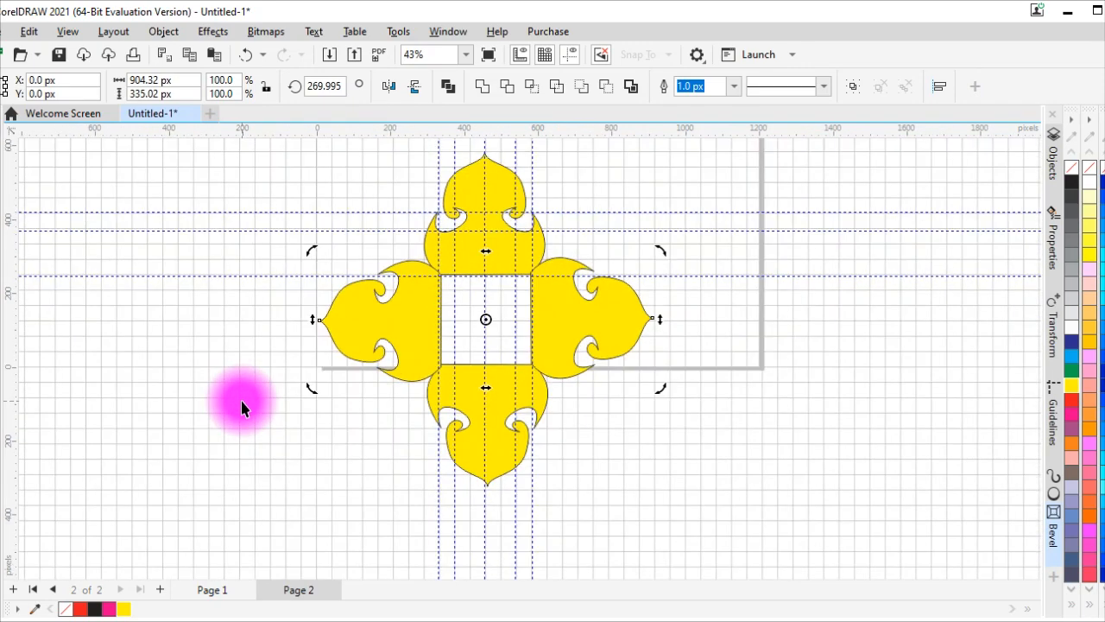
Delete the three horizontal guidelines.
click(211, 276)
click(207, 276)
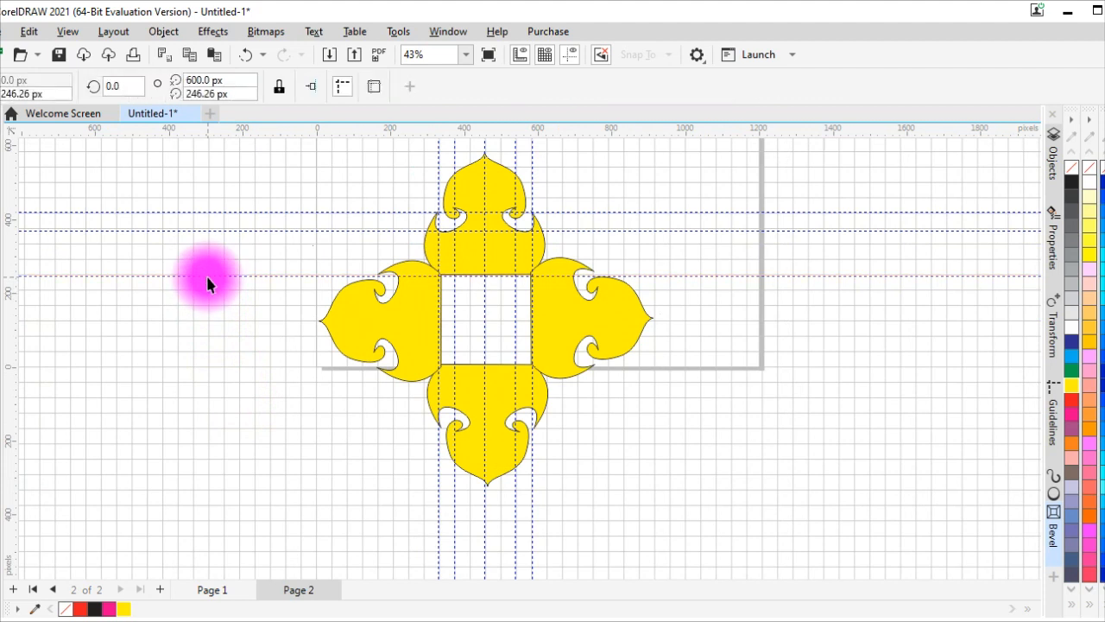
key(Delete)
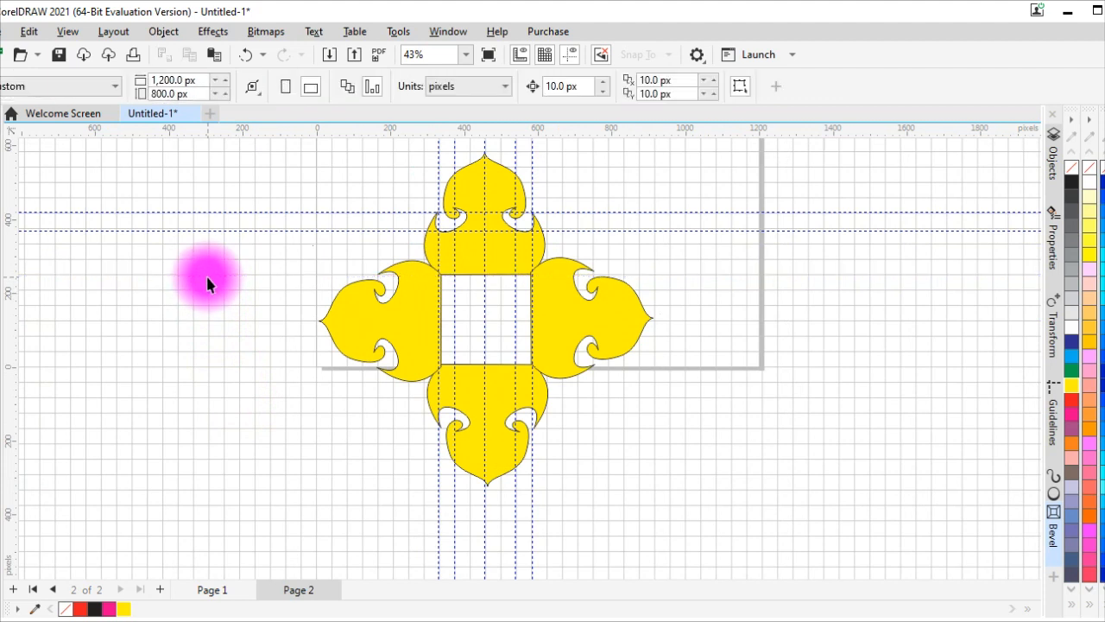
click(218, 230)
key(Delete)
click(223, 213)
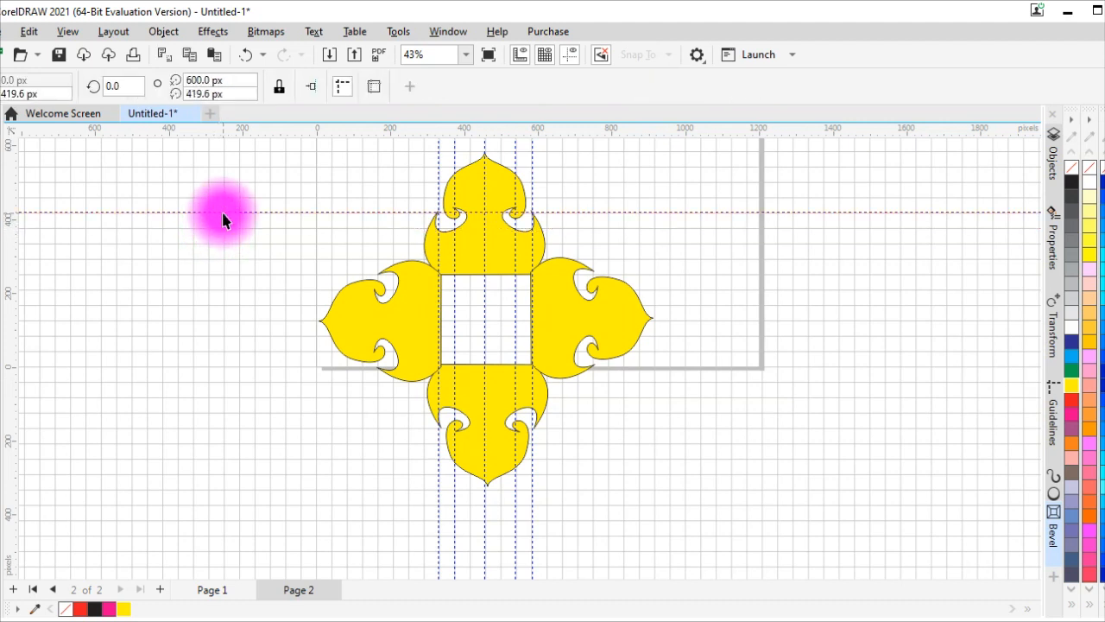
key(Delete)
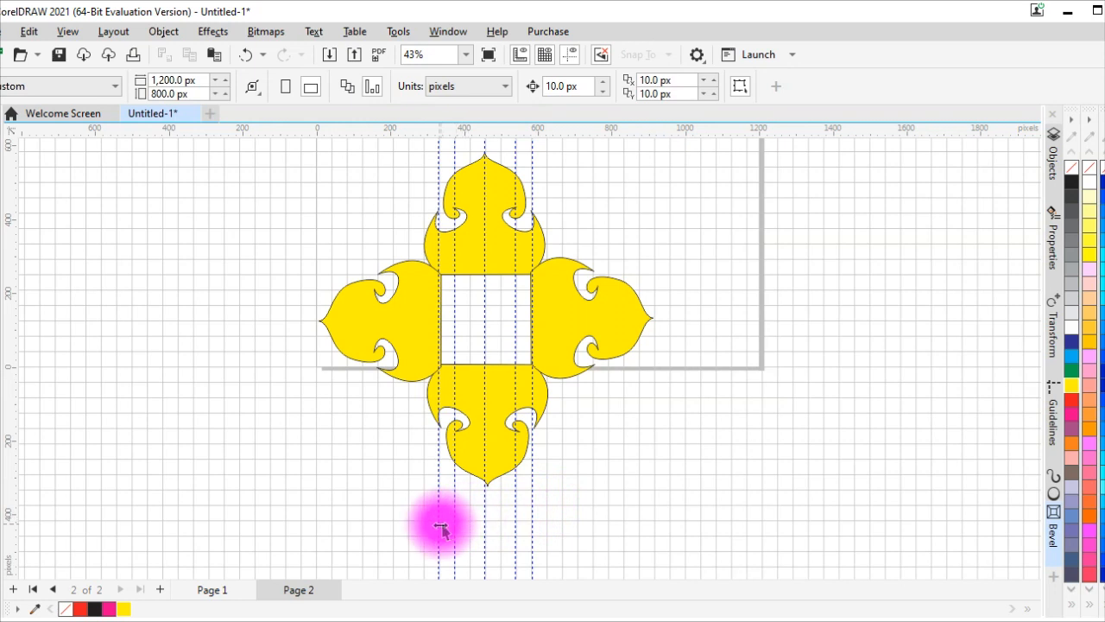
Delete the five vertical guidelines.
click(532, 544)
key(Delete)
click(516, 538)
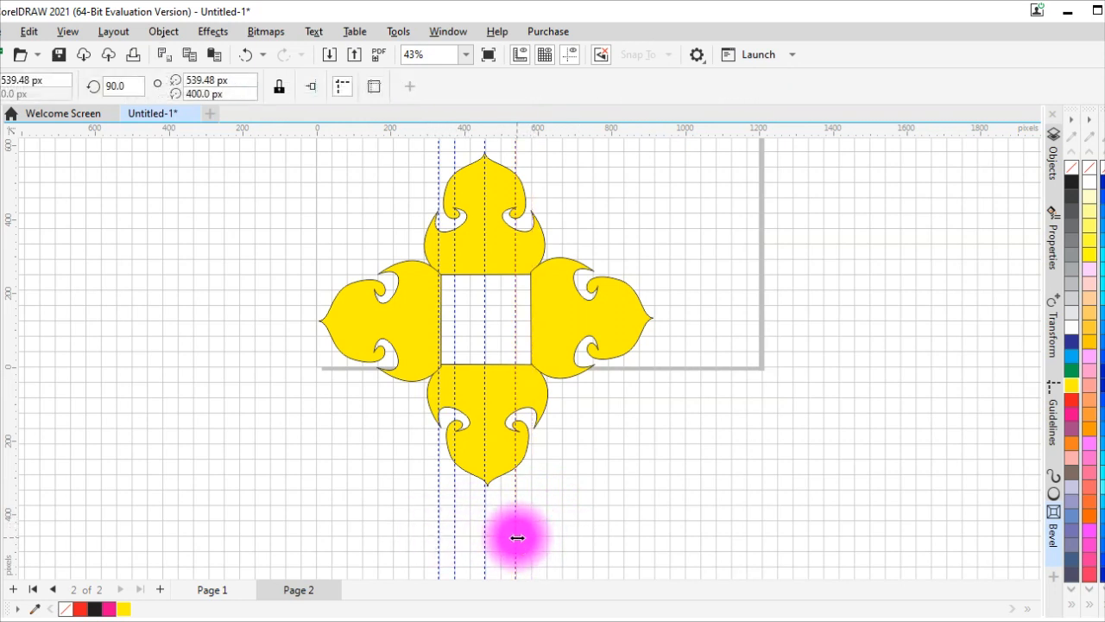
key(Delete)
click(486, 540)
key(Delete)
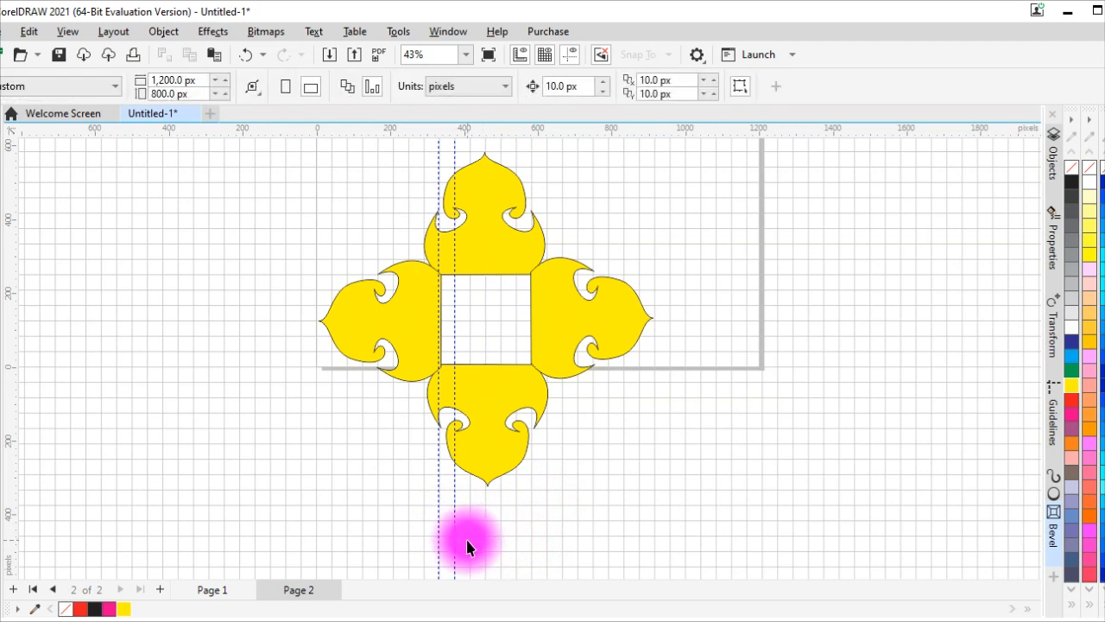
click(454, 539)
key(Delete)
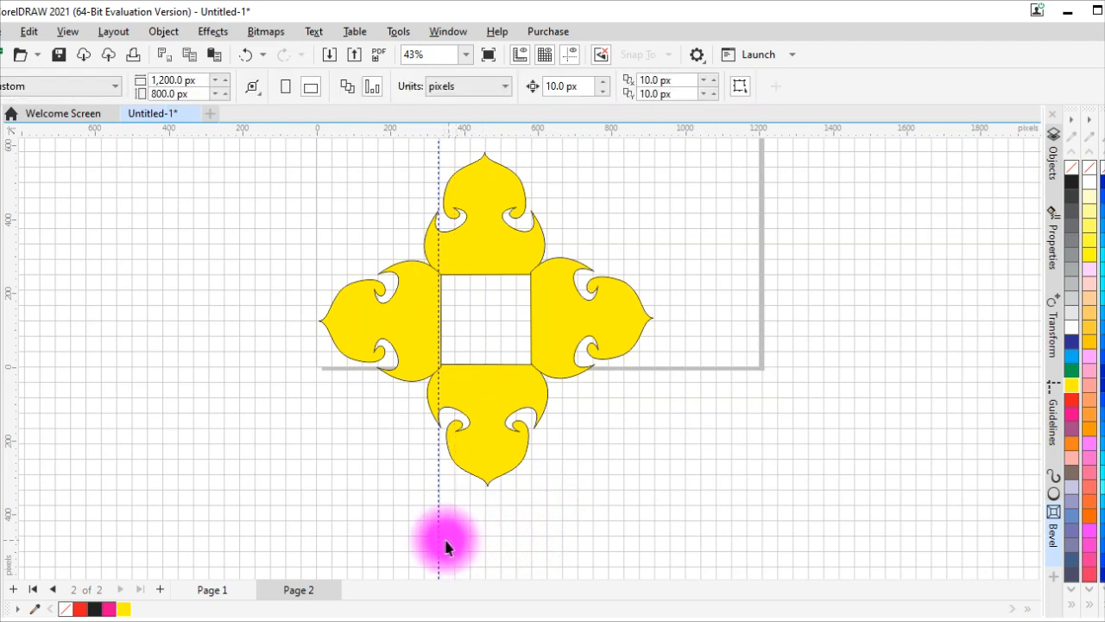
click(438, 540)
key(Delete)
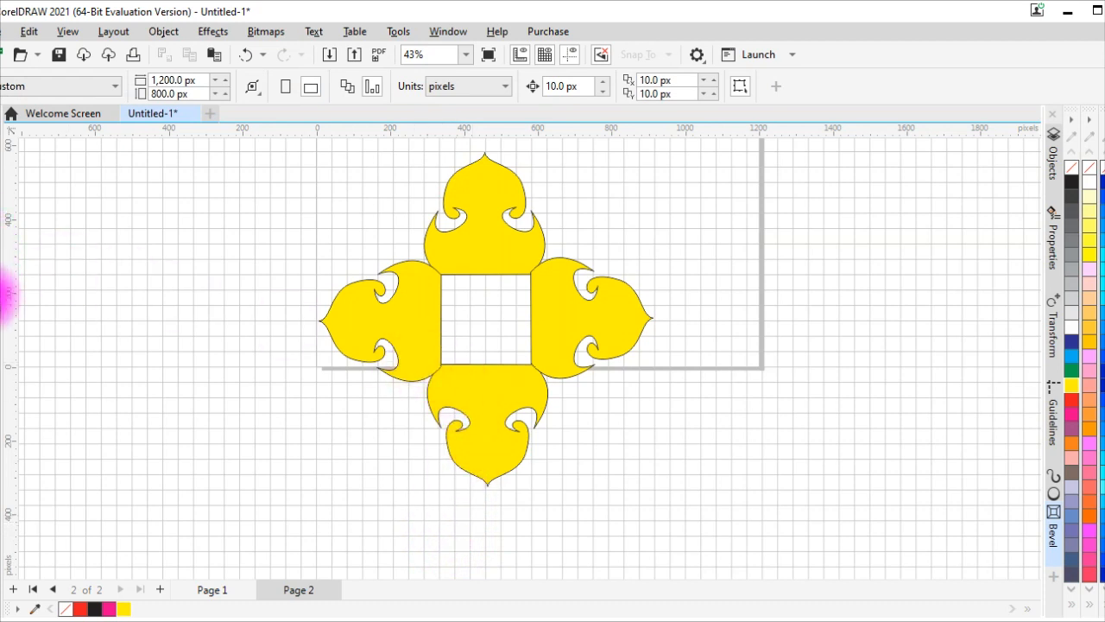
Draw an ellipse over the ornament's central square, move it onto the centre and enlarge it to about 371 by 356 px.
key(F7)
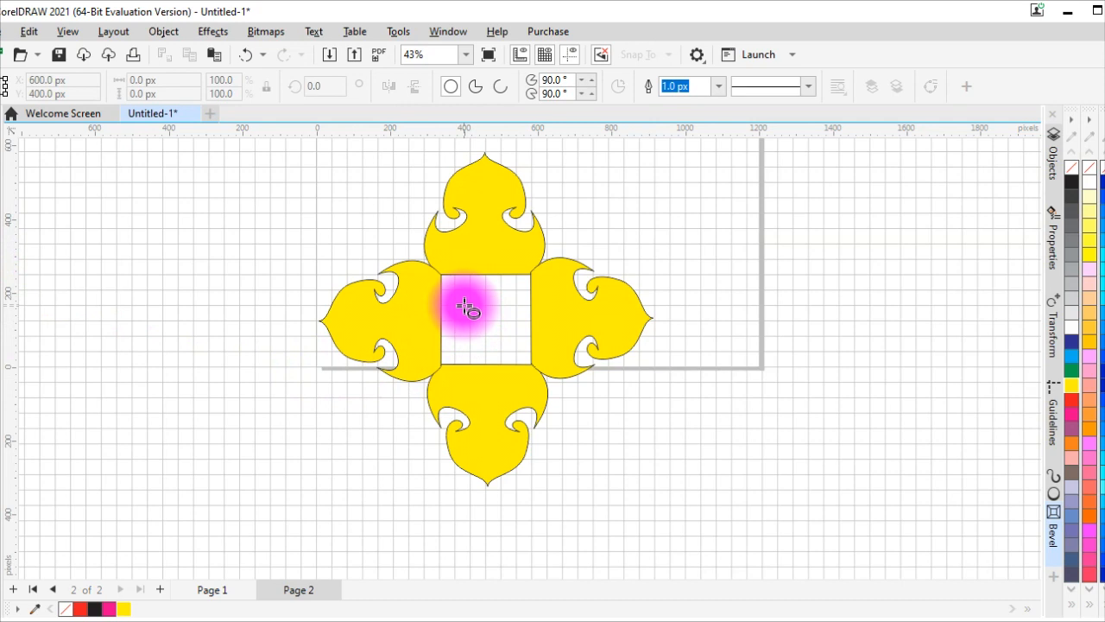
drag(467, 305, 529, 365)
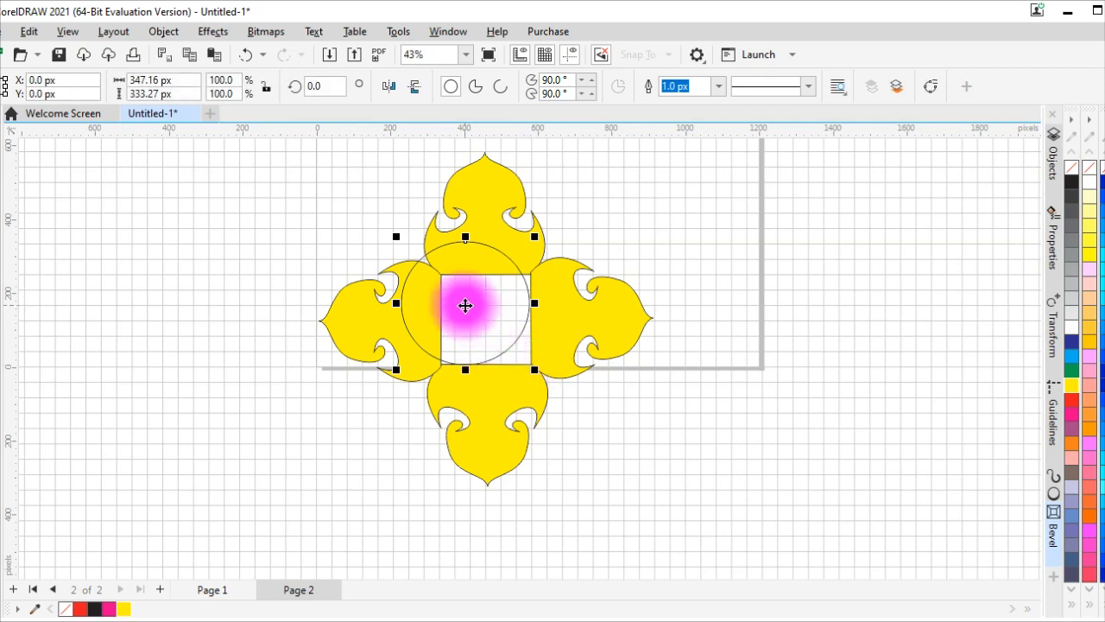
drag(466, 305, 484, 318)
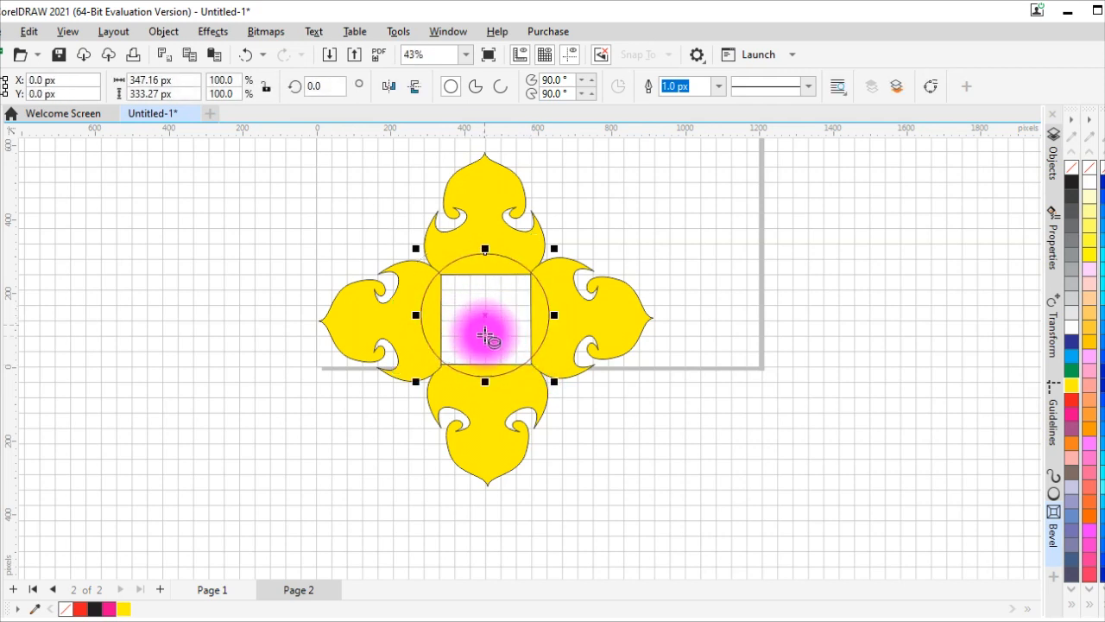
drag(555, 380, 569, 391)
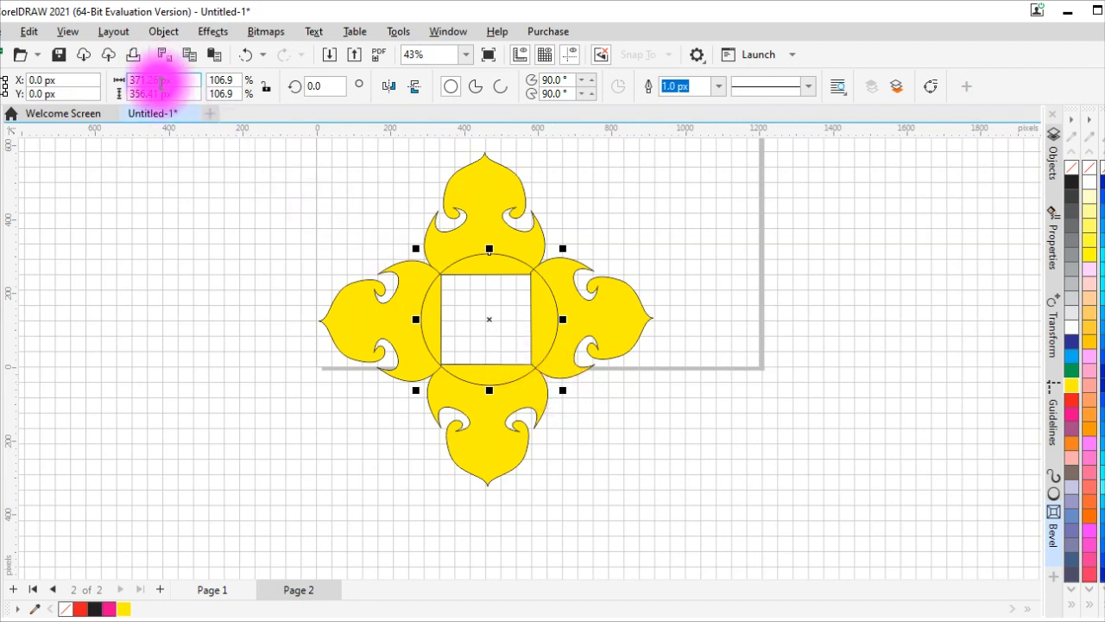
Make the central ellipse a circle by setting its width and height to 380 px.
click(160, 82)
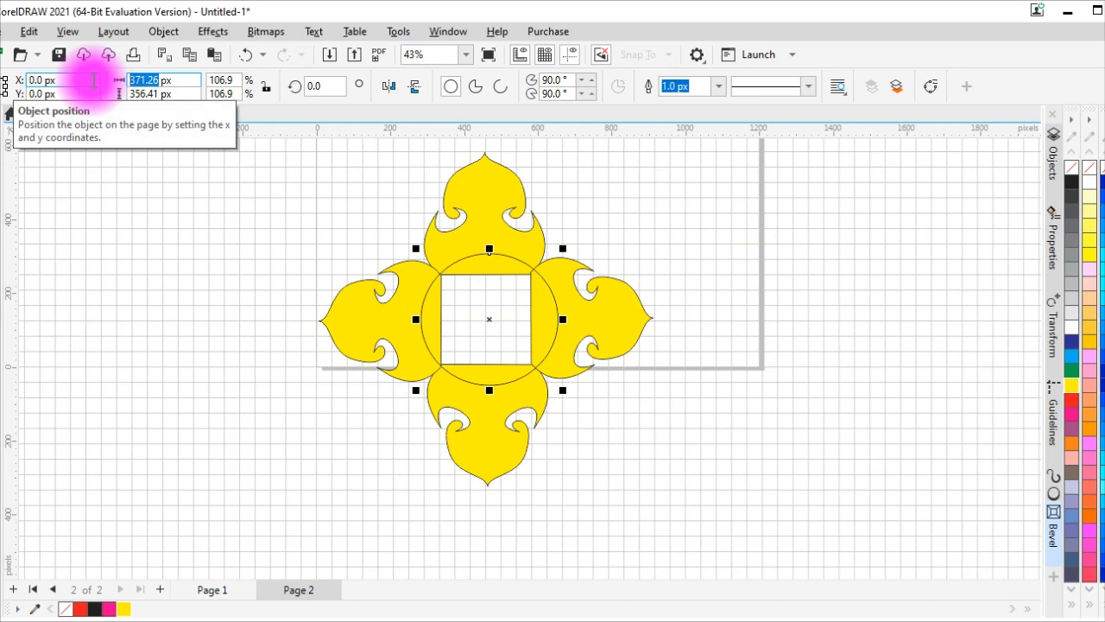
text(380)
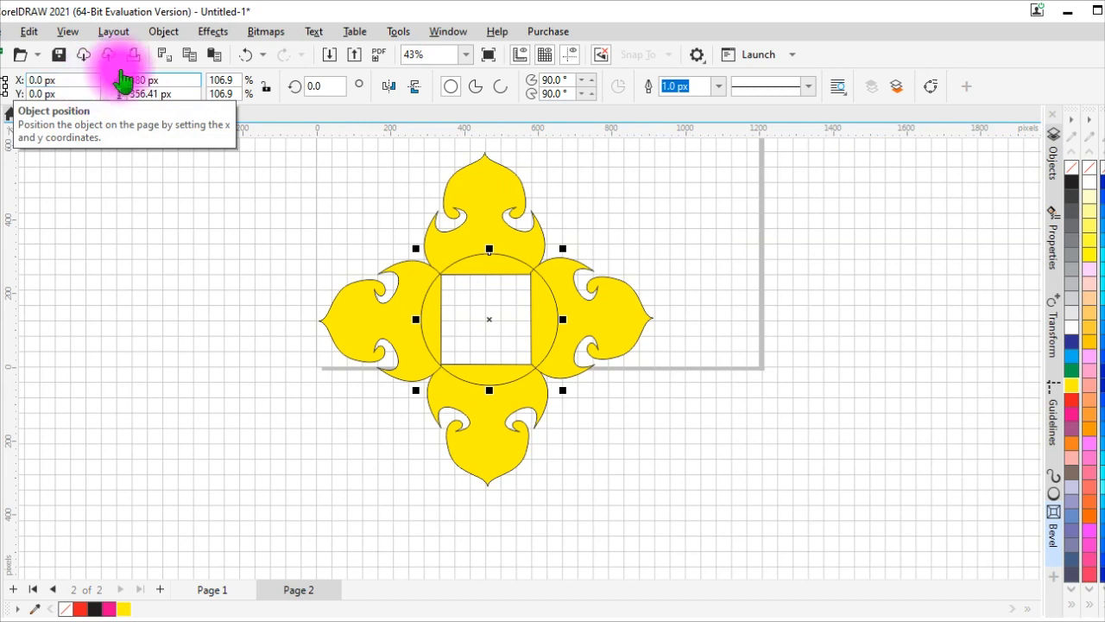
key(Tab)
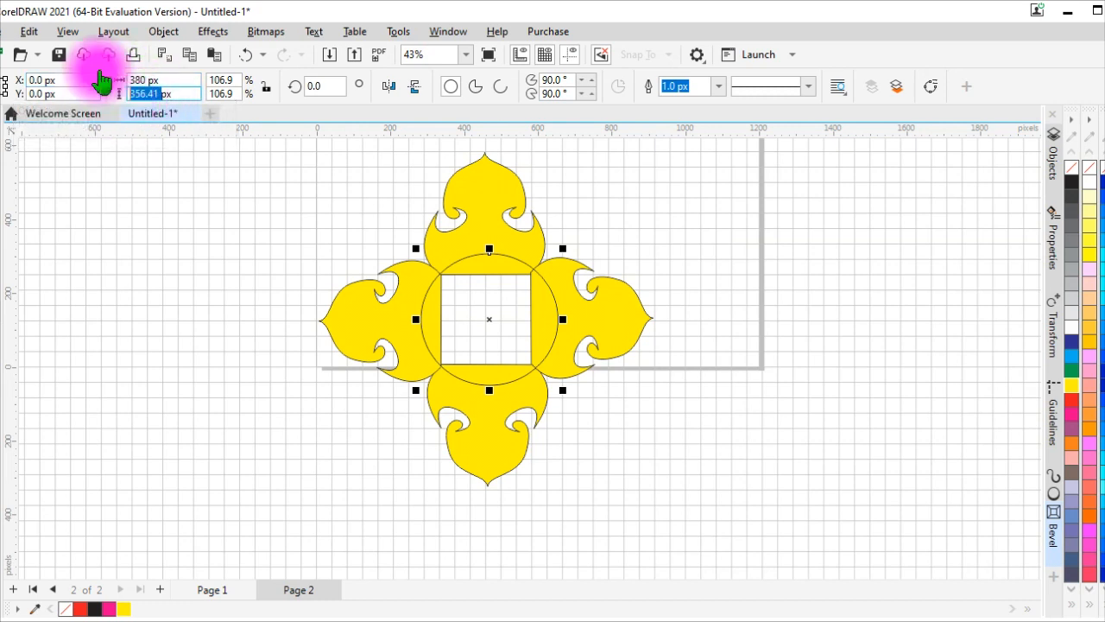
text(380)
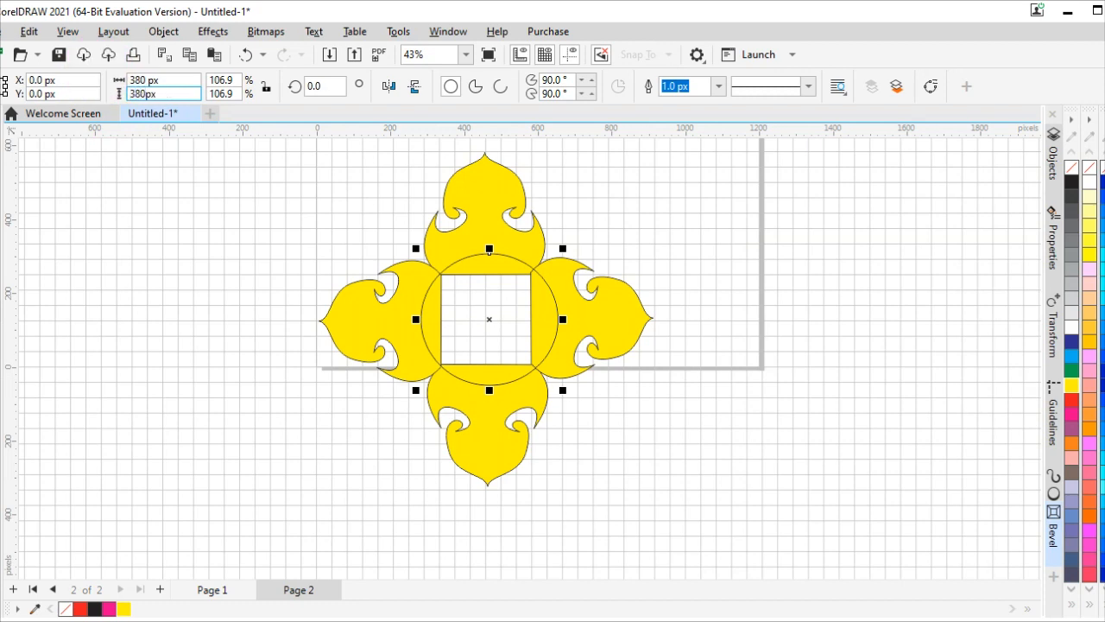
text(80.0 px)
key(Return)
click(164, 269)
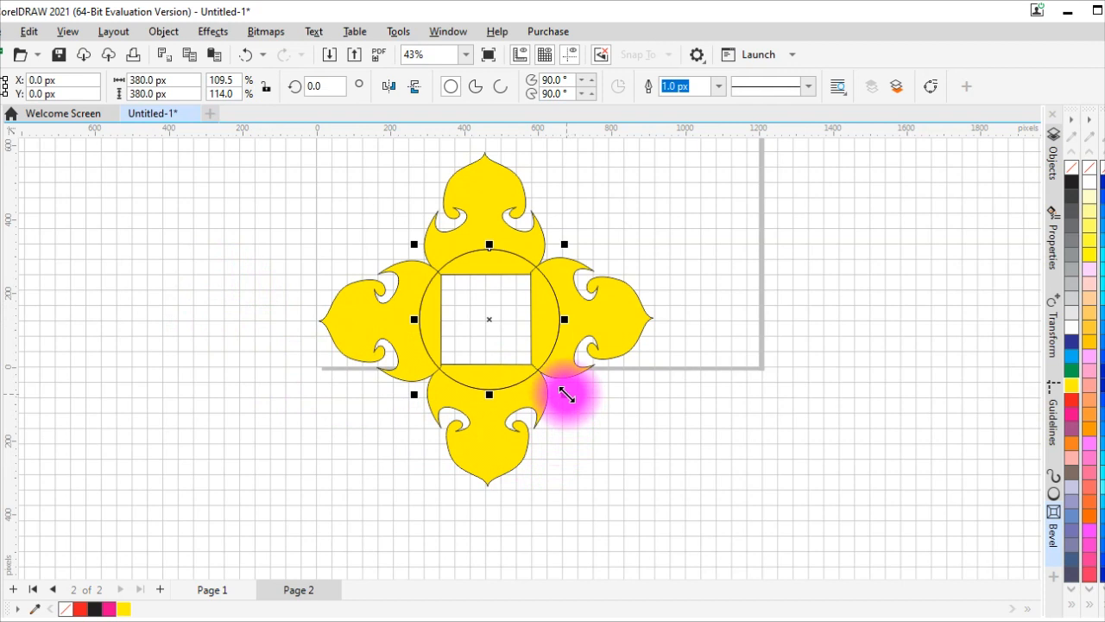
Create a smaller concentric copy of the central circle, scaled down to about 278 px in diameter.
drag(565, 398, 561, 397)
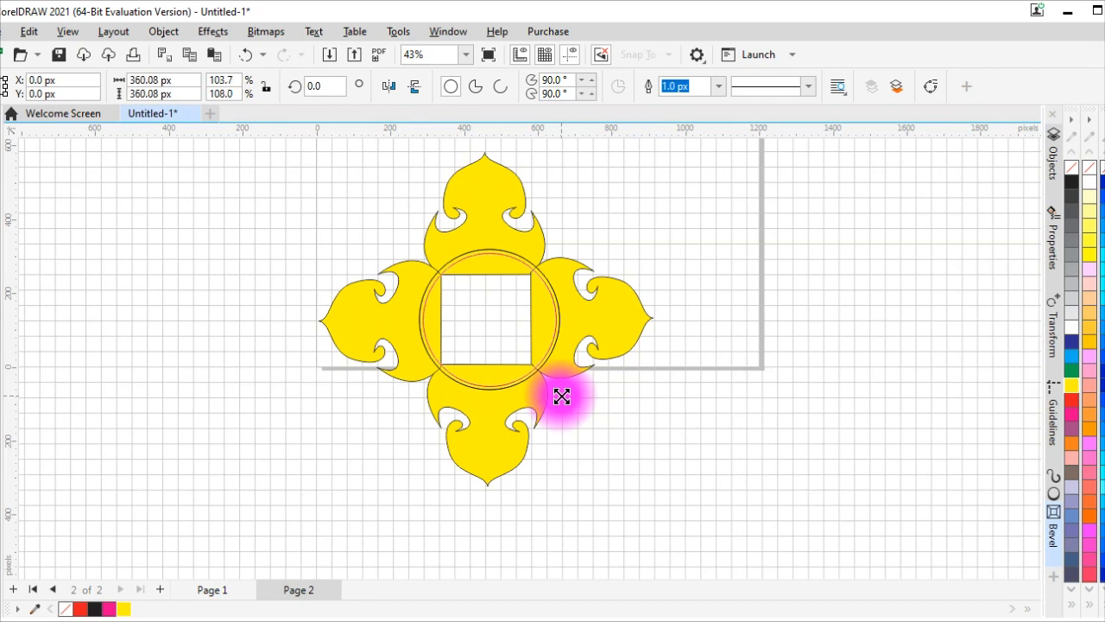
drag(561, 394, 552, 384)
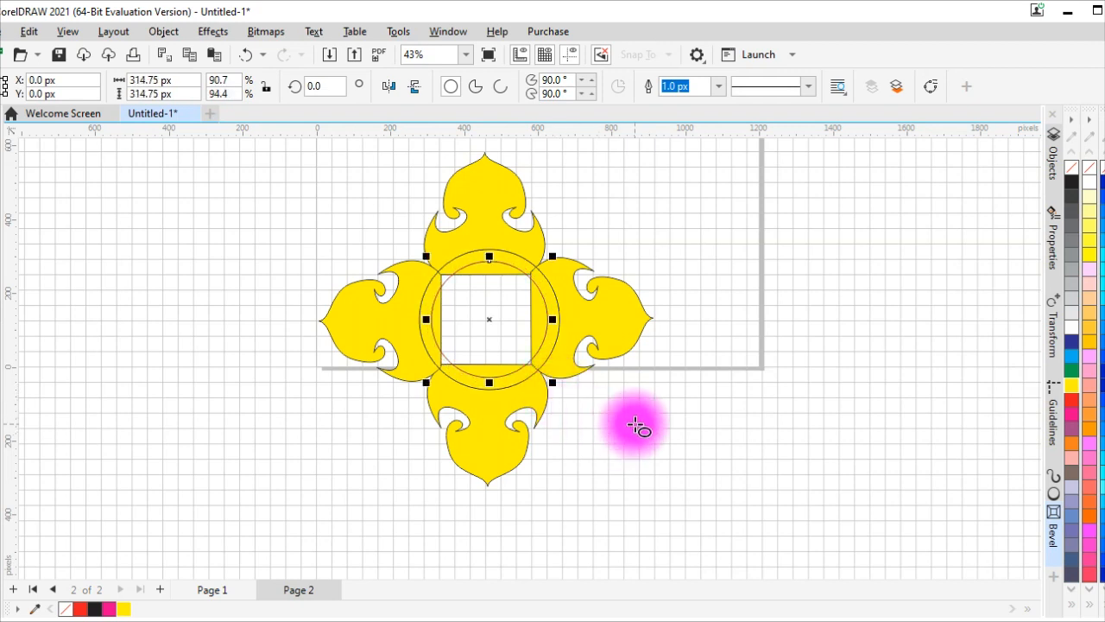
drag(557, 389, 560, 381)
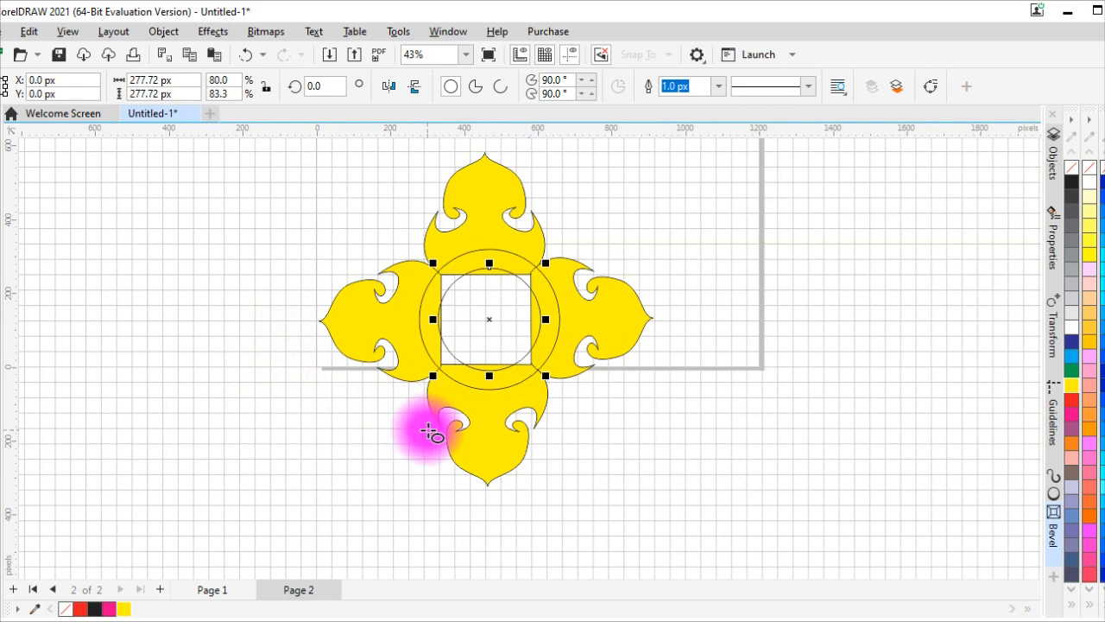
Select all four petals together with both circles and apply Trim to the selection.
click(229, 242)
click(7, 129)
drag(273, 138, 734, 527)
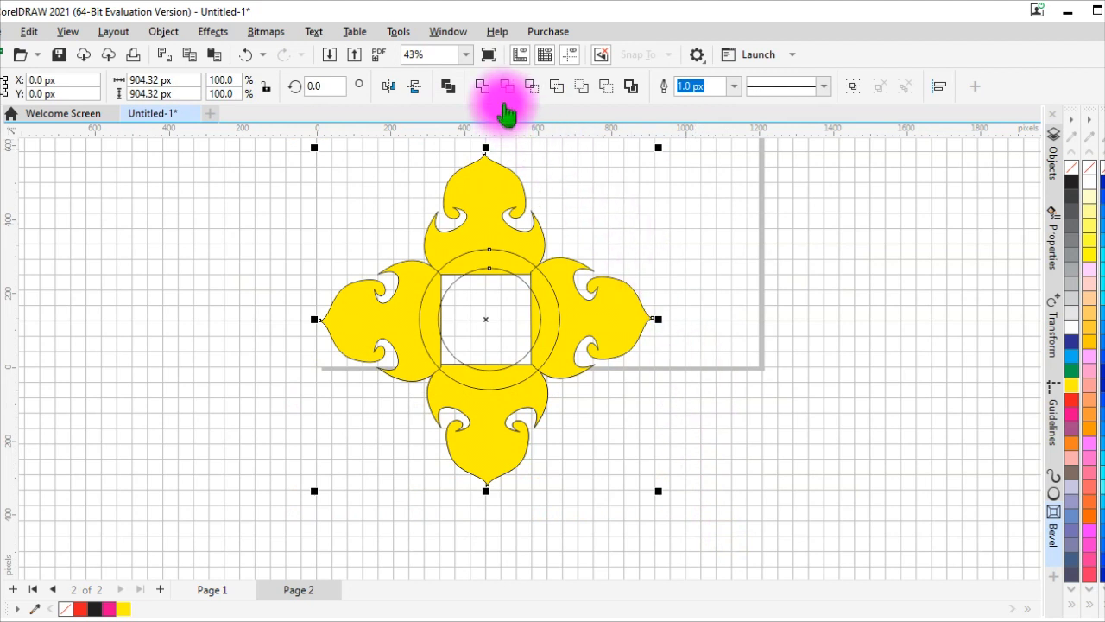
click(508, 87)
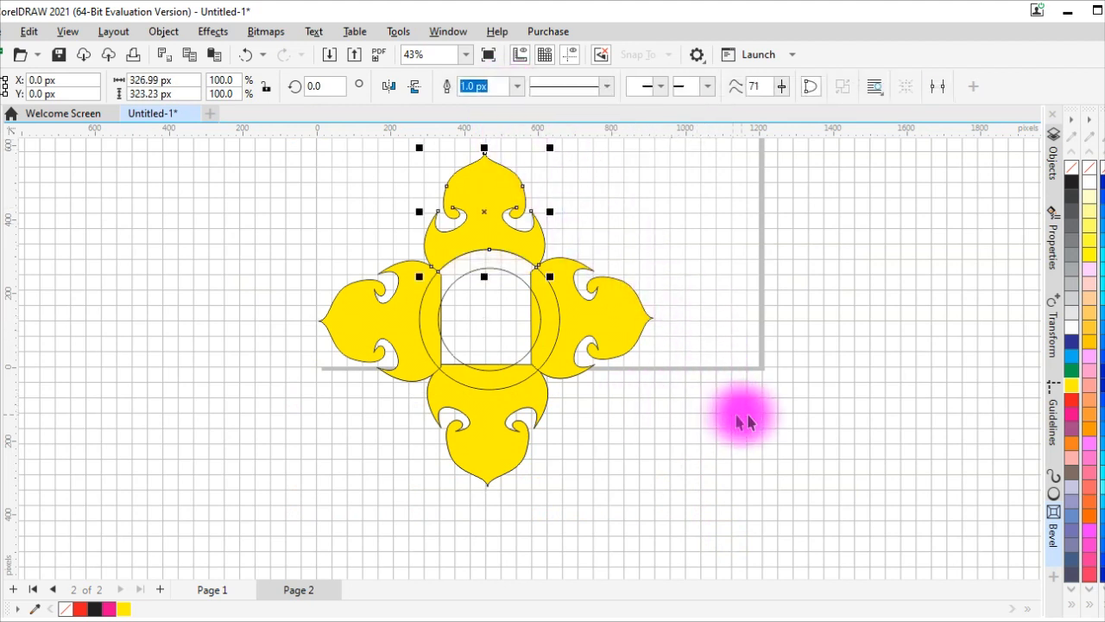
Fill the outer central circle with pink and deselect it.
click(535, 368)
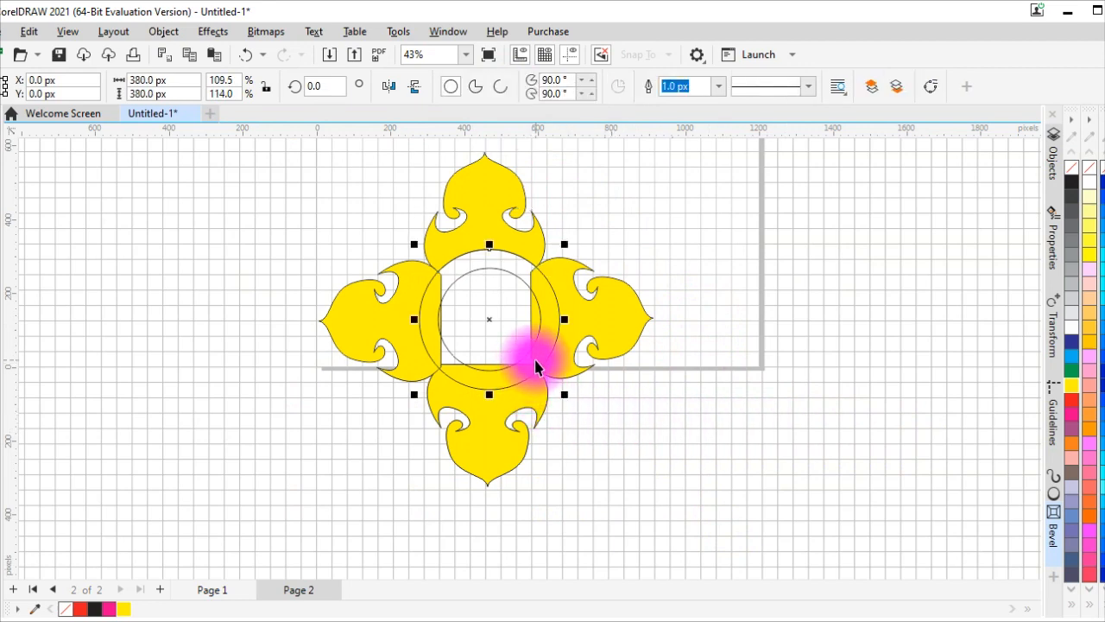
click(1088, 469)
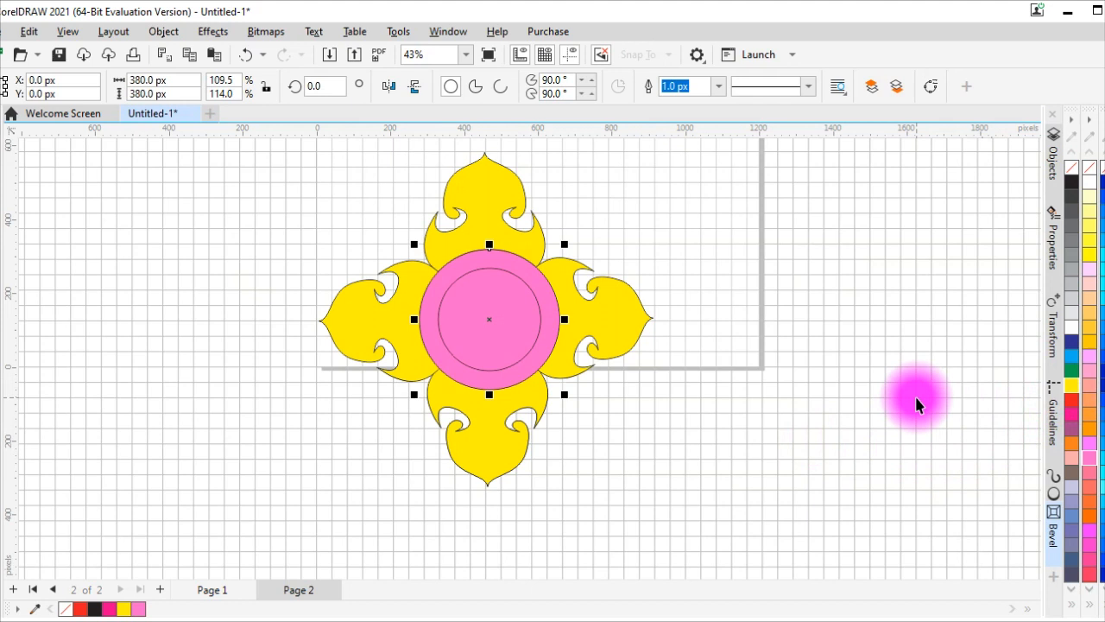
click(672, 453)
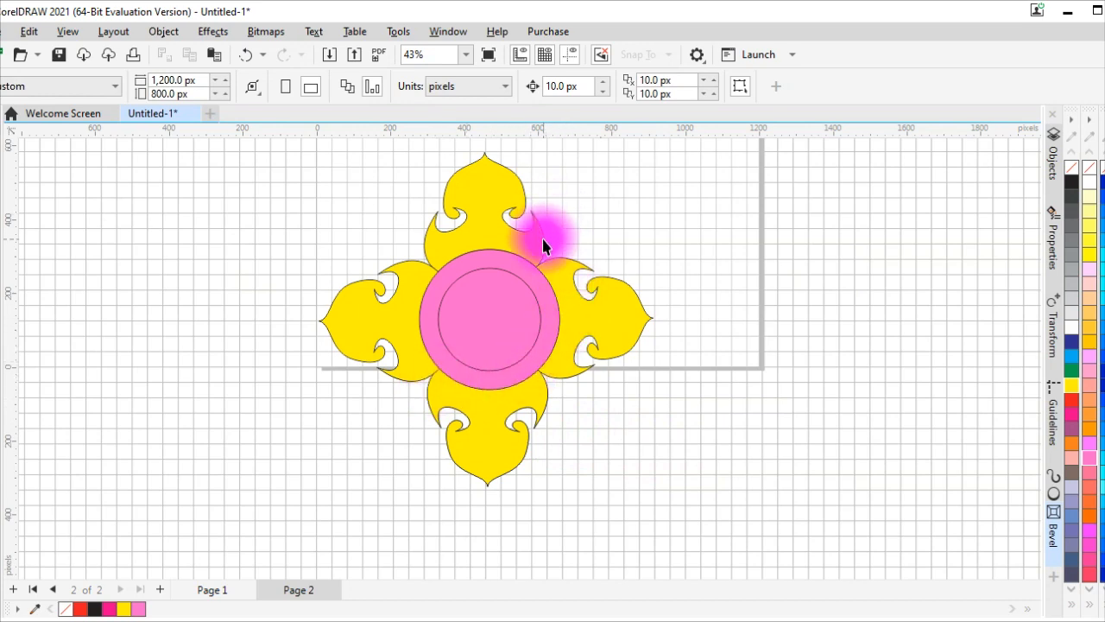
scroll(538, 253, down, 1)
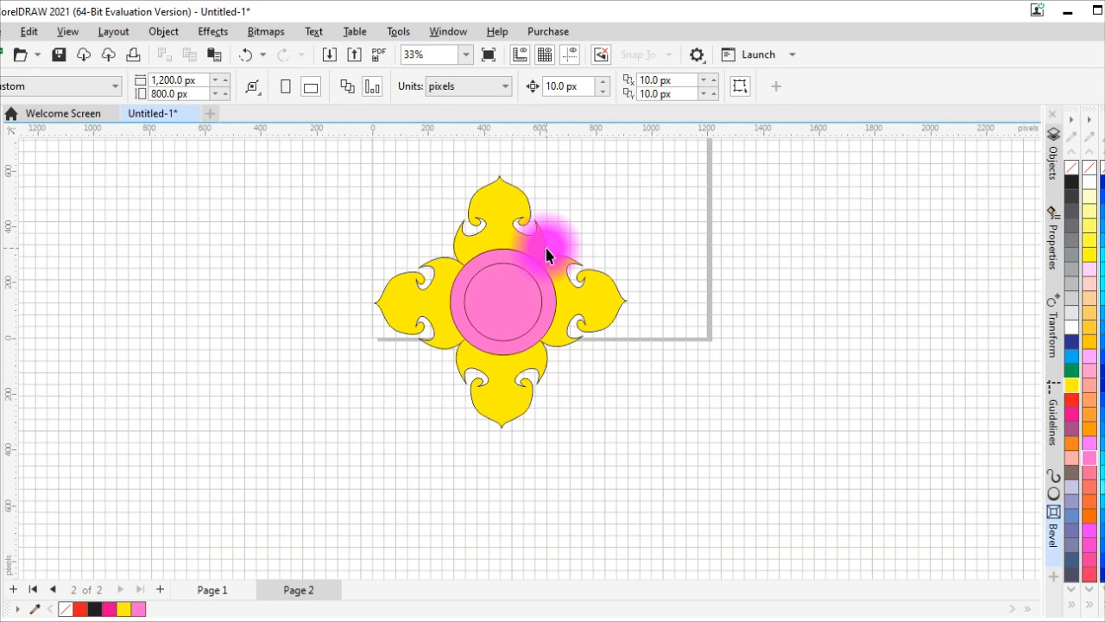
click(516, 304)
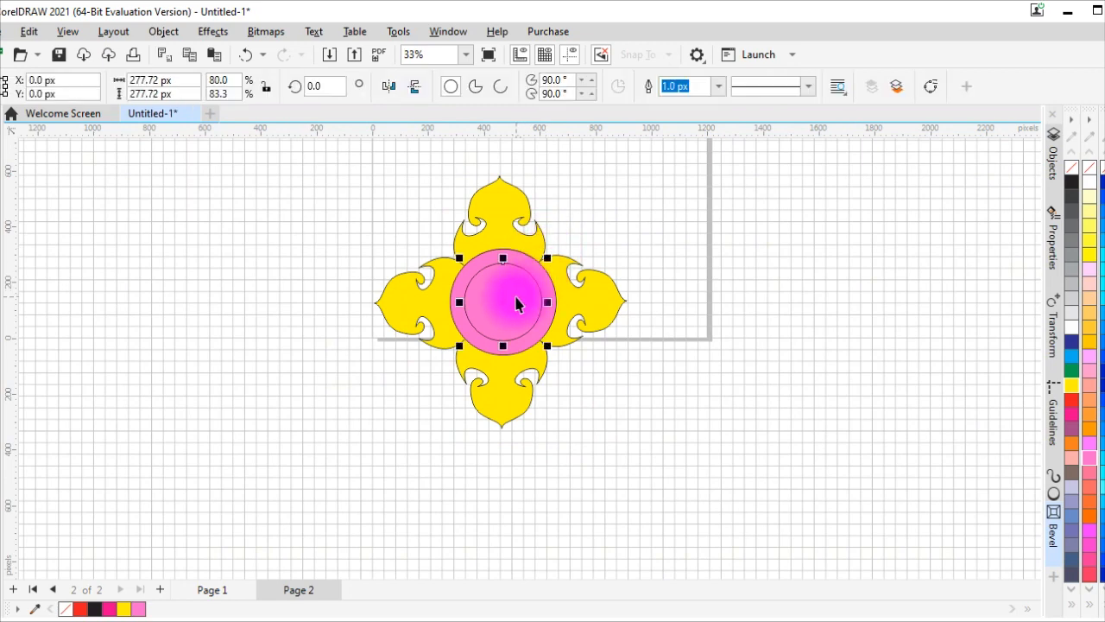
click(691, 290)
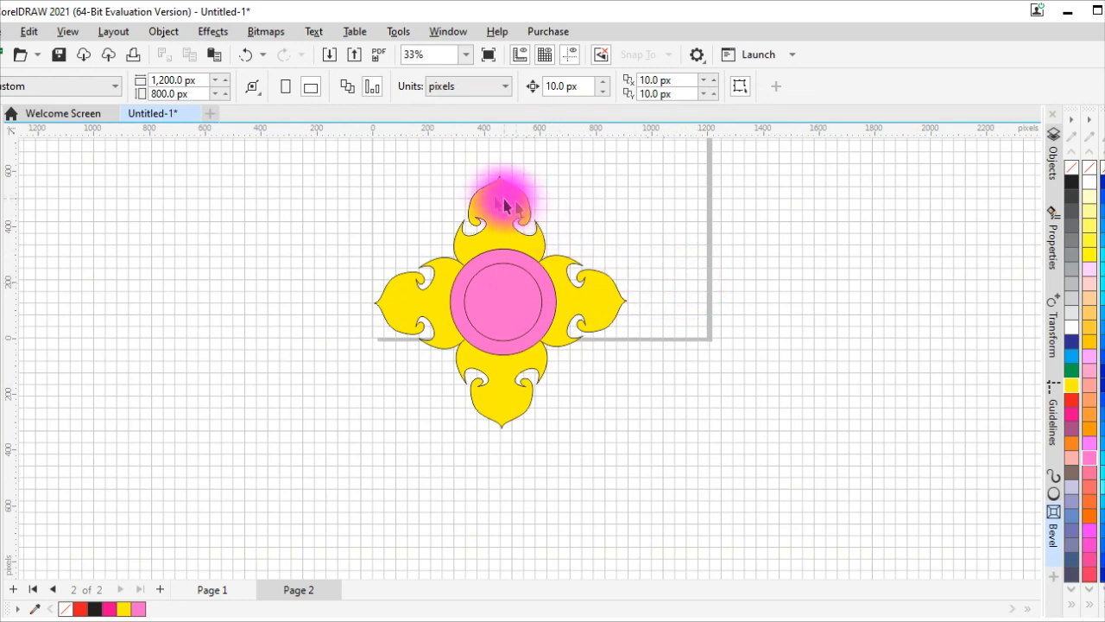
Select the whole ornament, try outline widths of None and 1.0 px, set the outline to 4.0 px and deselect.
drag(268, 160, 696, 467)
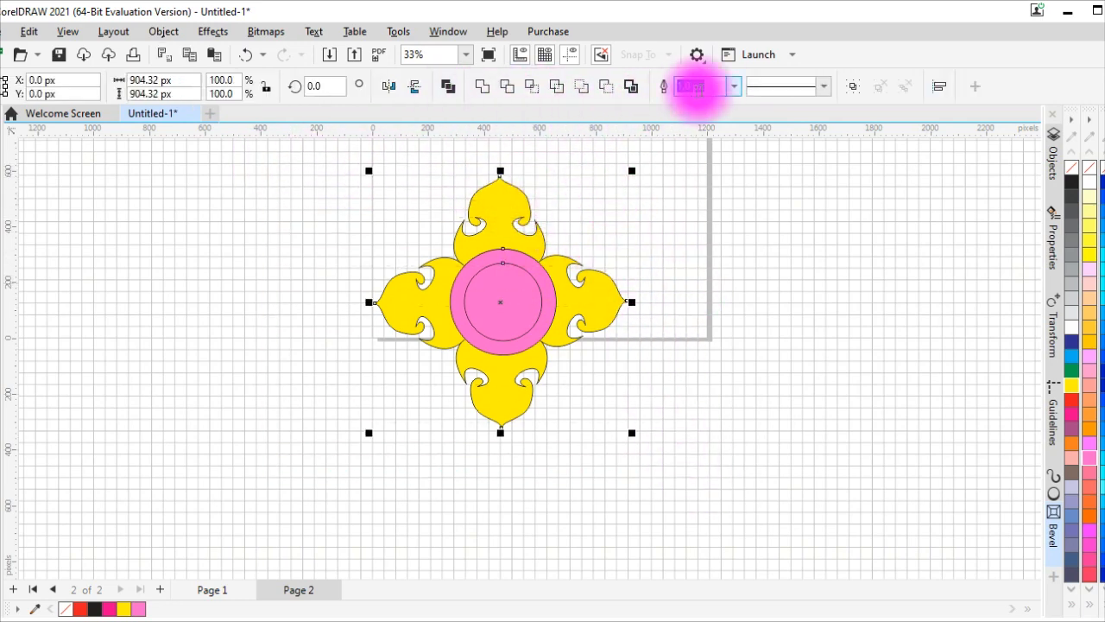
click(733, 86)
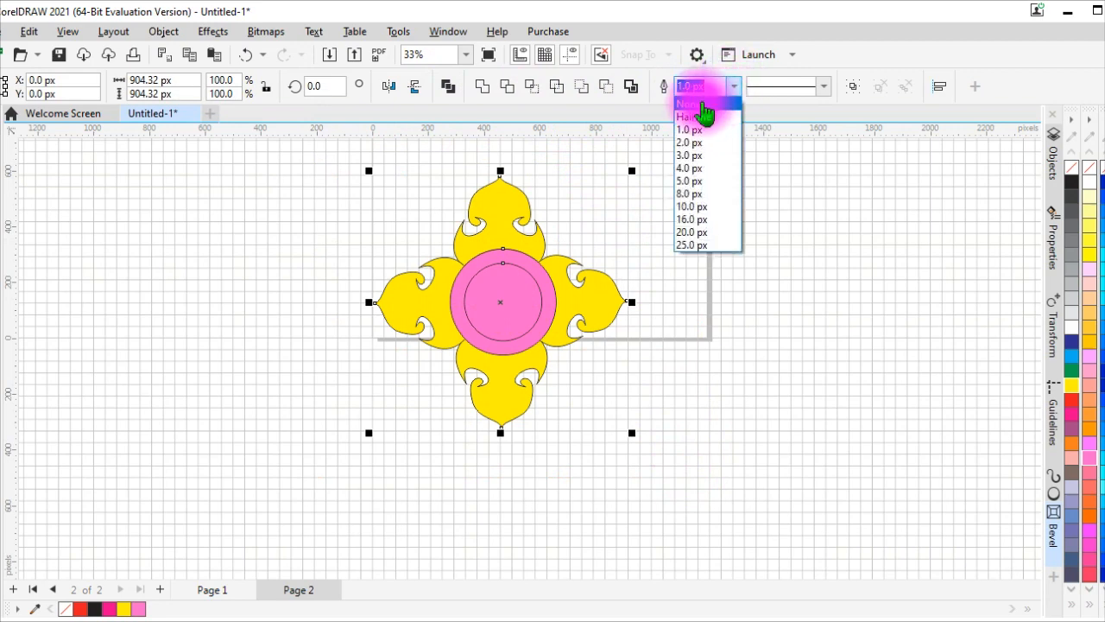
click(701, 105)
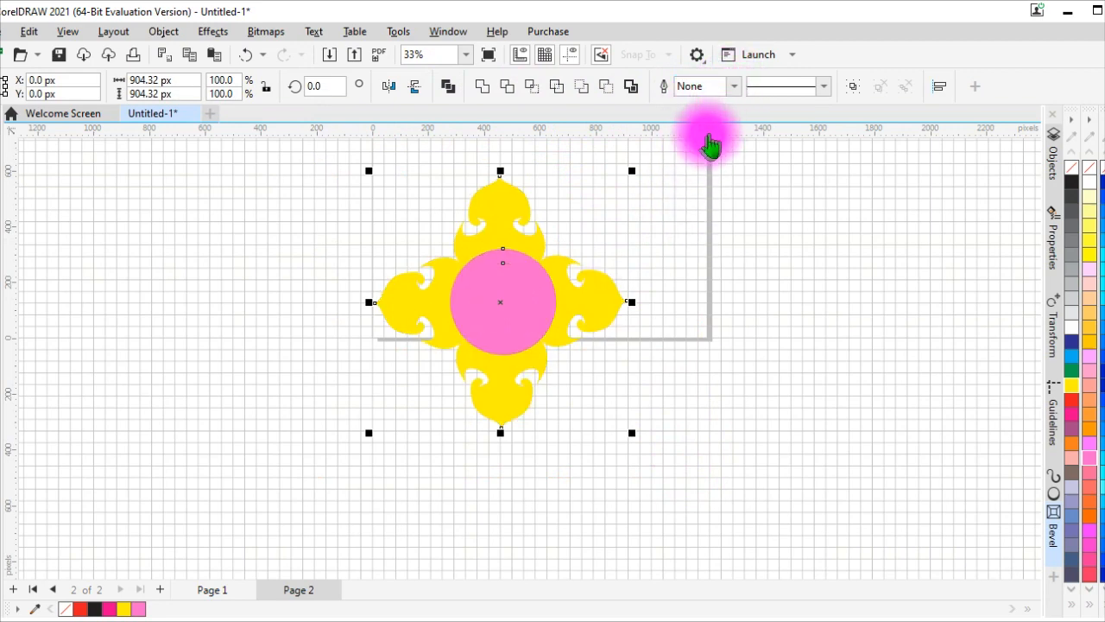
click(733, 86)
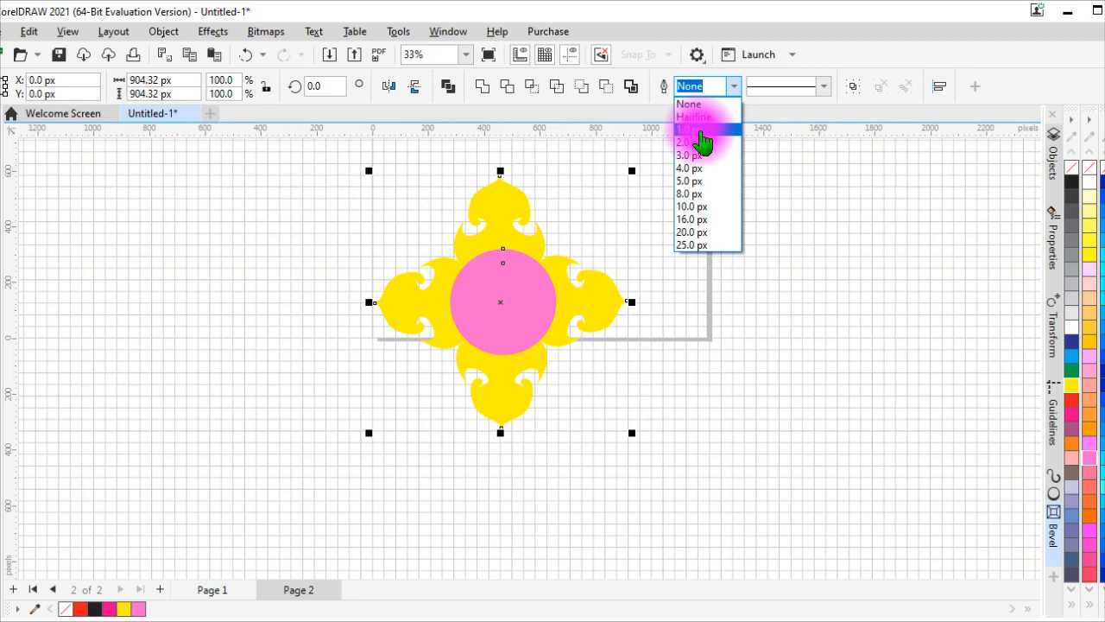
click(702, 130)
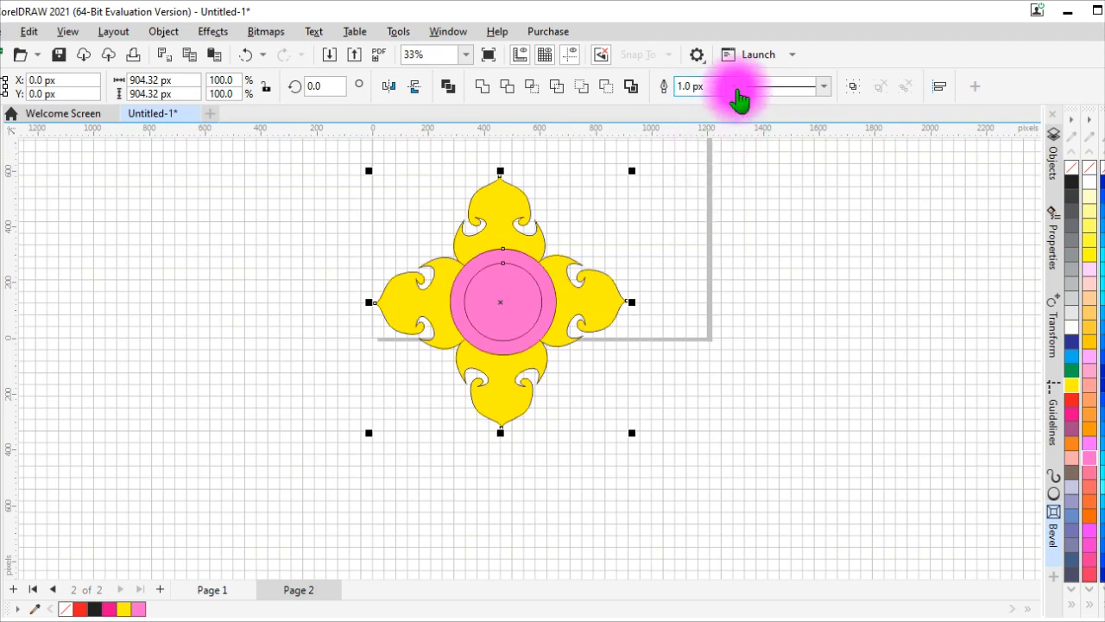
click(734, 86)
click(718, 168)
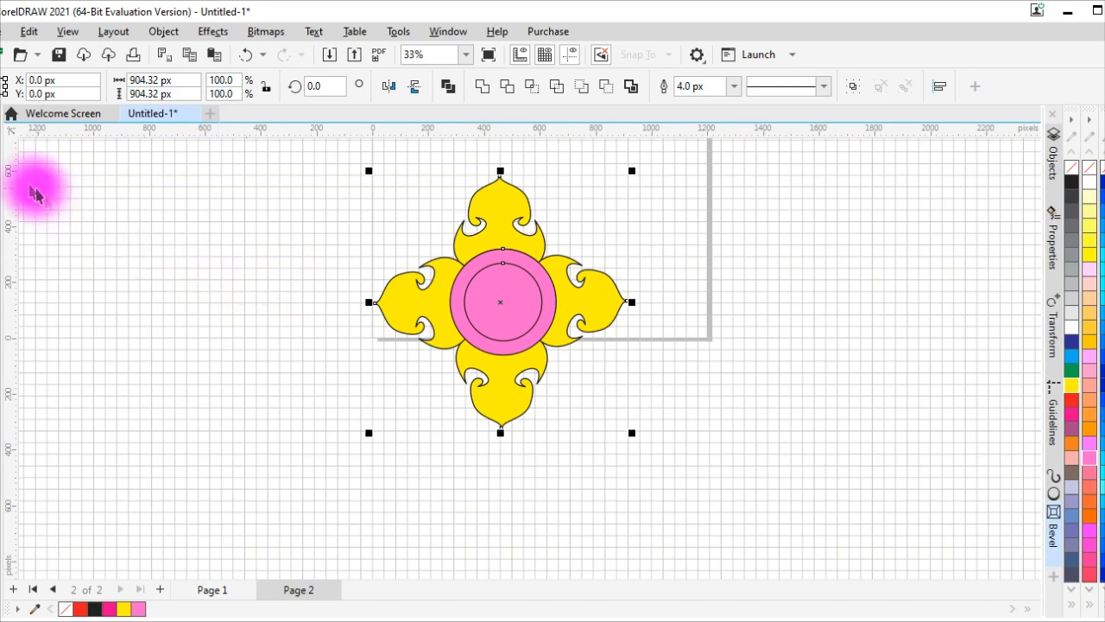
click(126, 198)
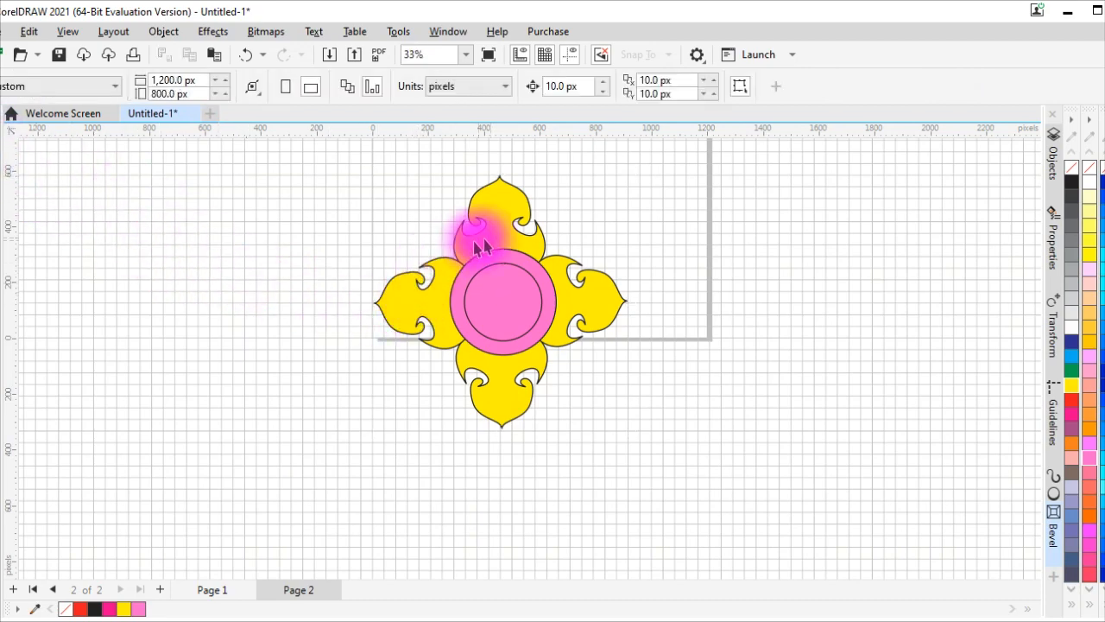
Draw a two-segment right-angled line, about 170 by 164 px, connecting the top petal's right-hand barb tip to the right petal's upper barb tip.
scroll(582, 227, up, 2)
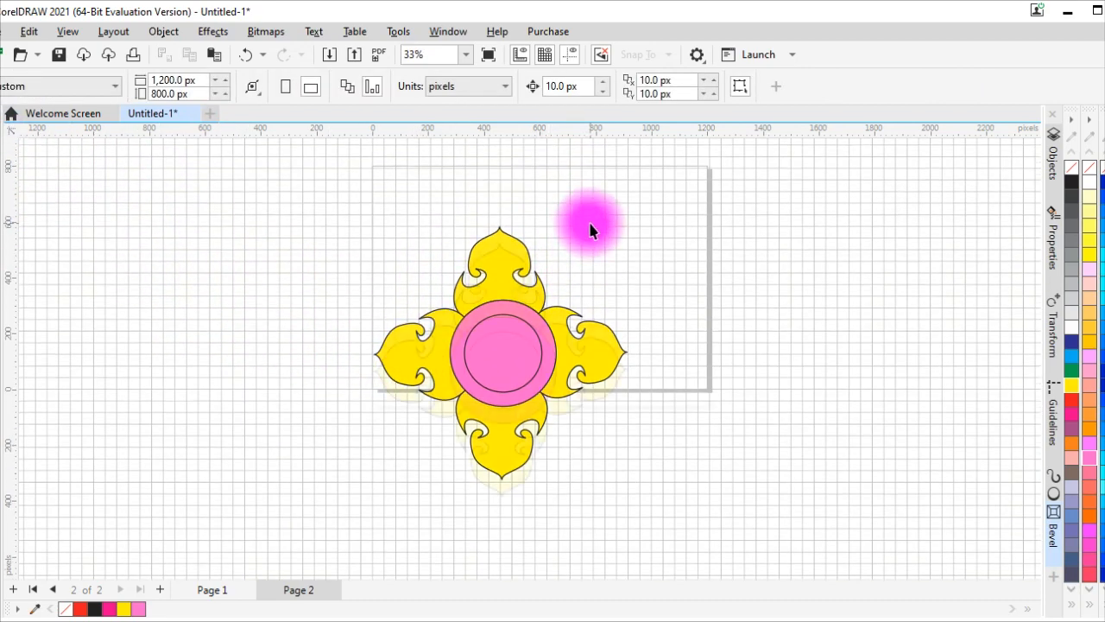
scroll(590, 228, up, 2)
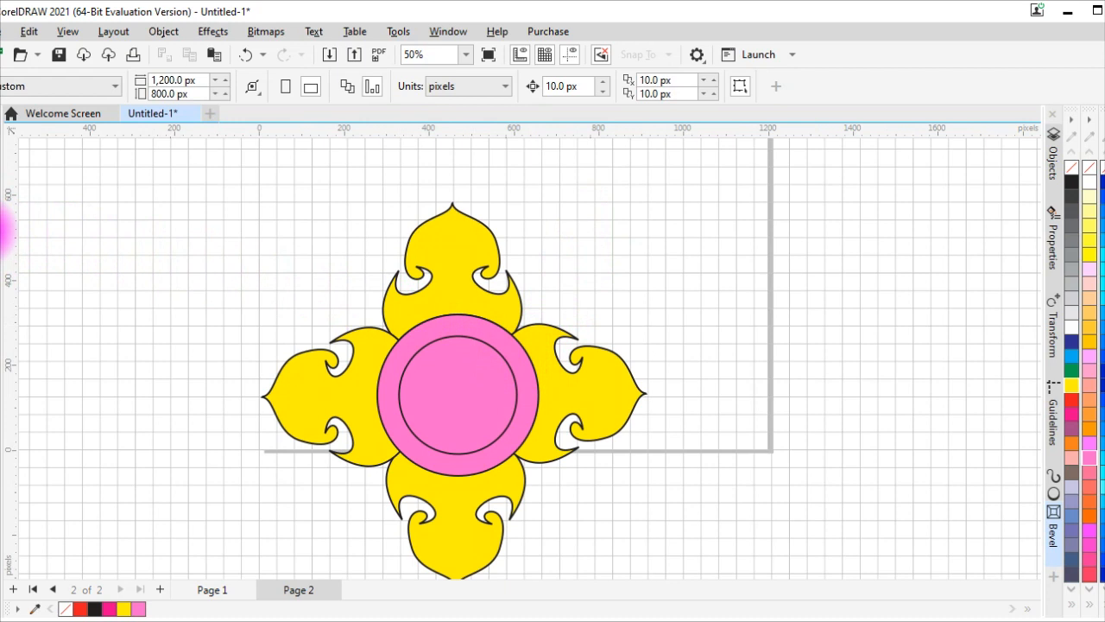
click(2, 231)
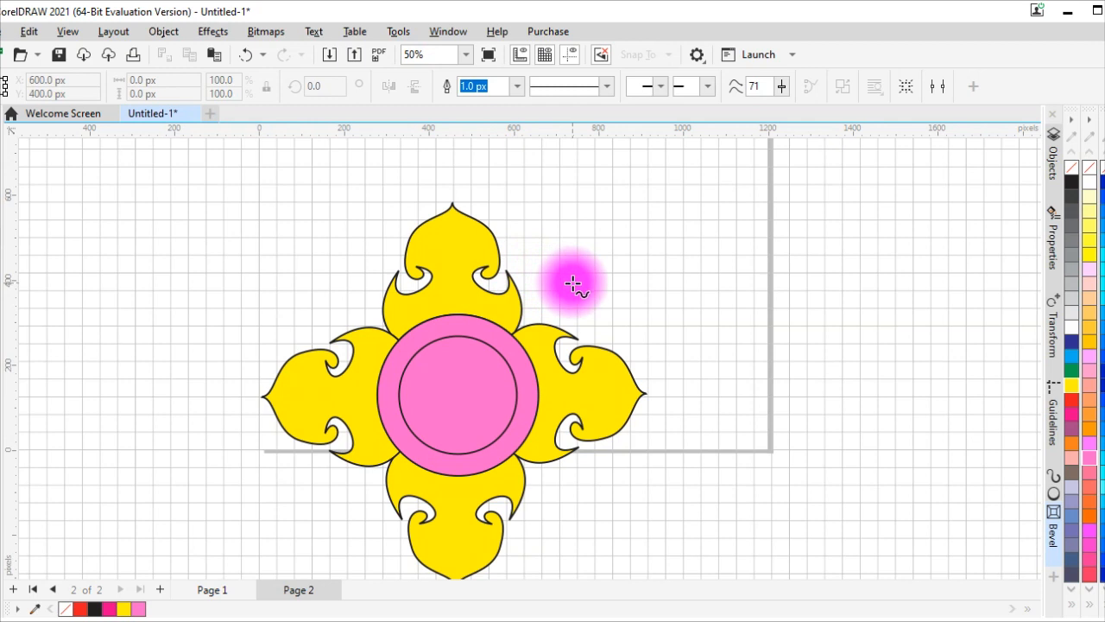
click(508, 273)
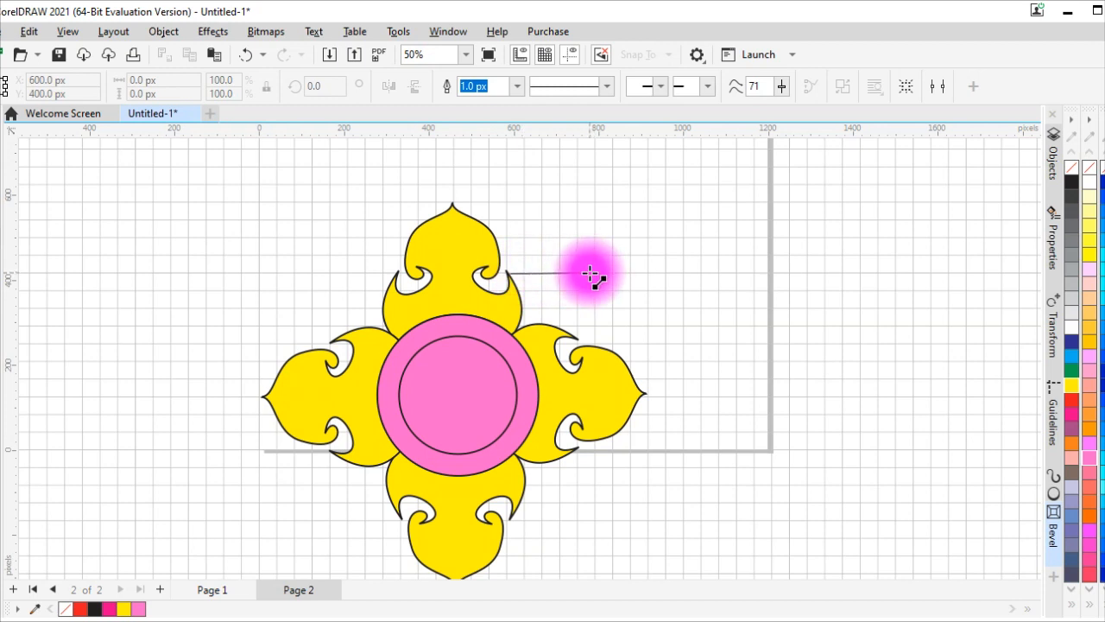
scroll(596, 274, up, 4)
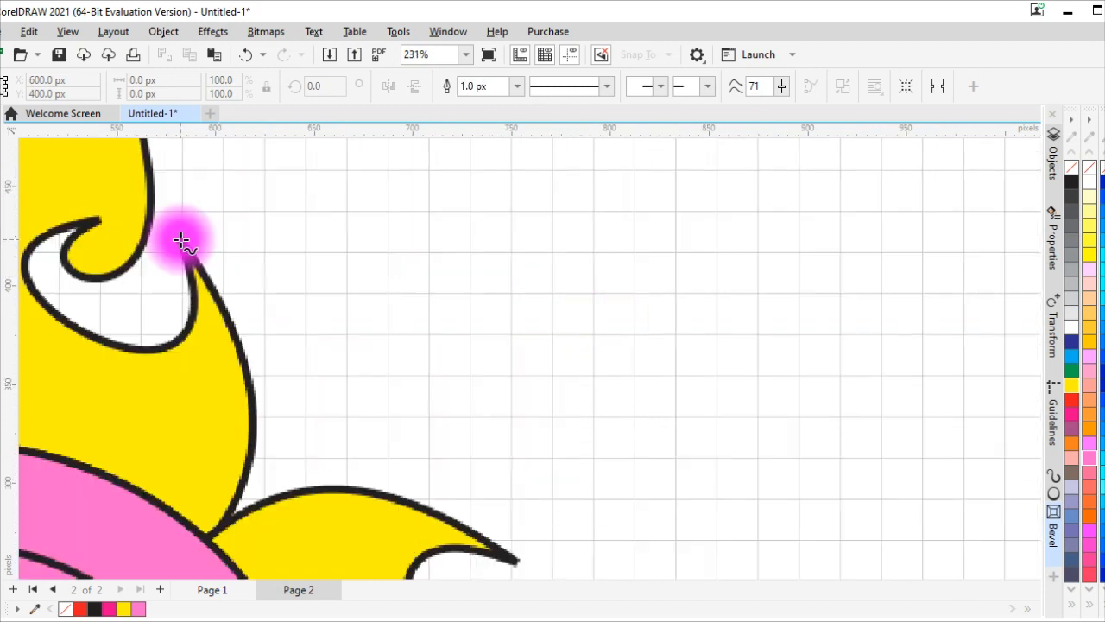
click(182, 241)
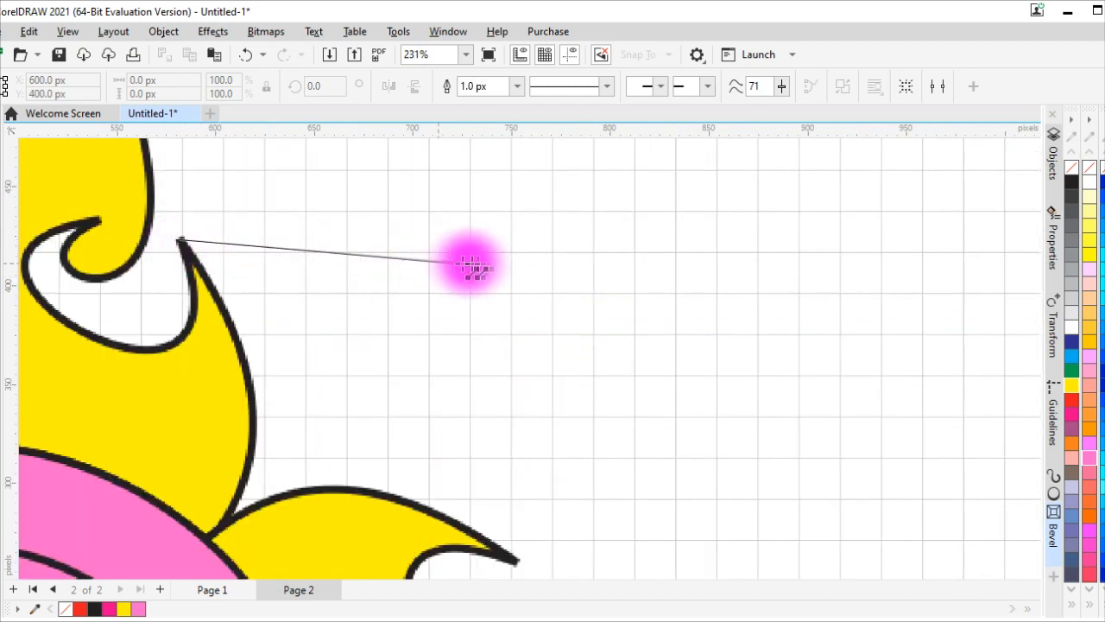
click(514, 249)
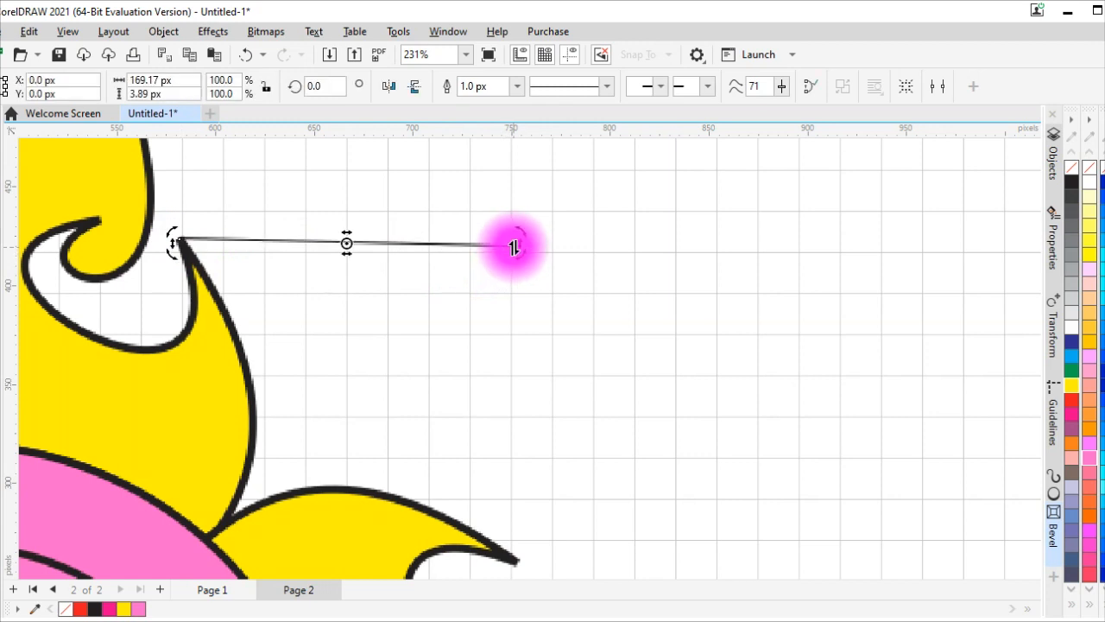
click(512, 247)
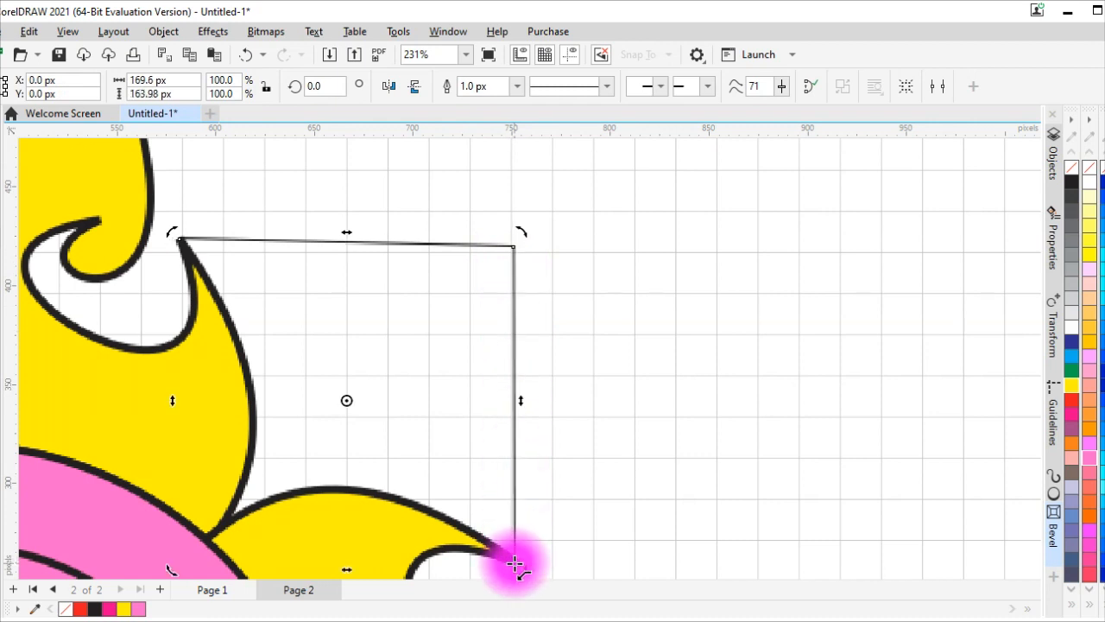
Set the corner line's outline width to 8.0 px and convert that outline to an object.
click(4, 590)
click(39, 532)
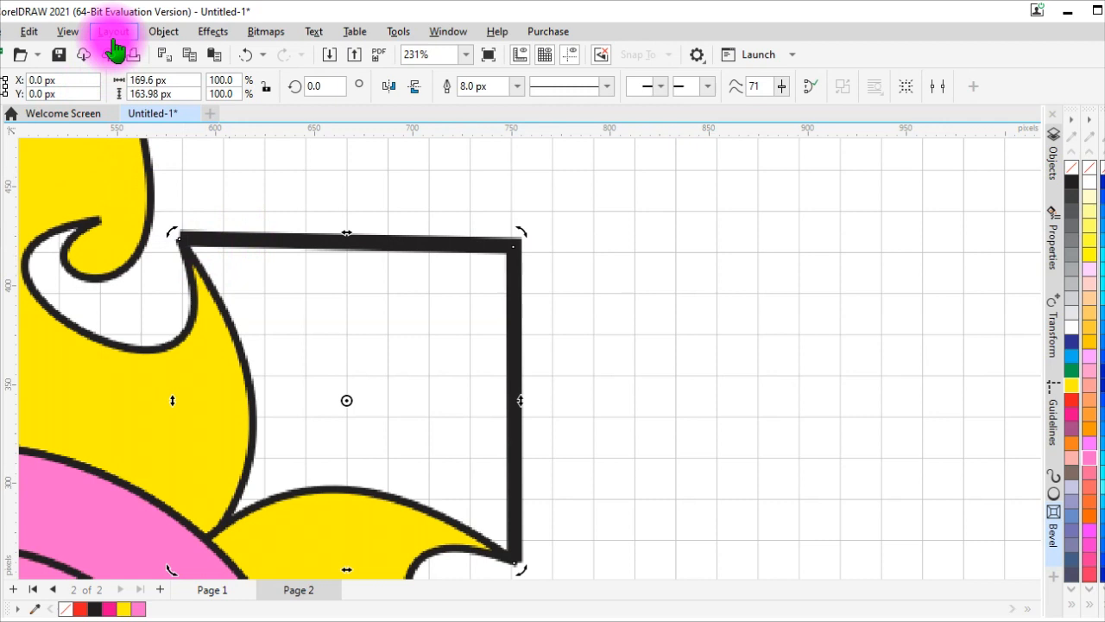
click(161, 38)
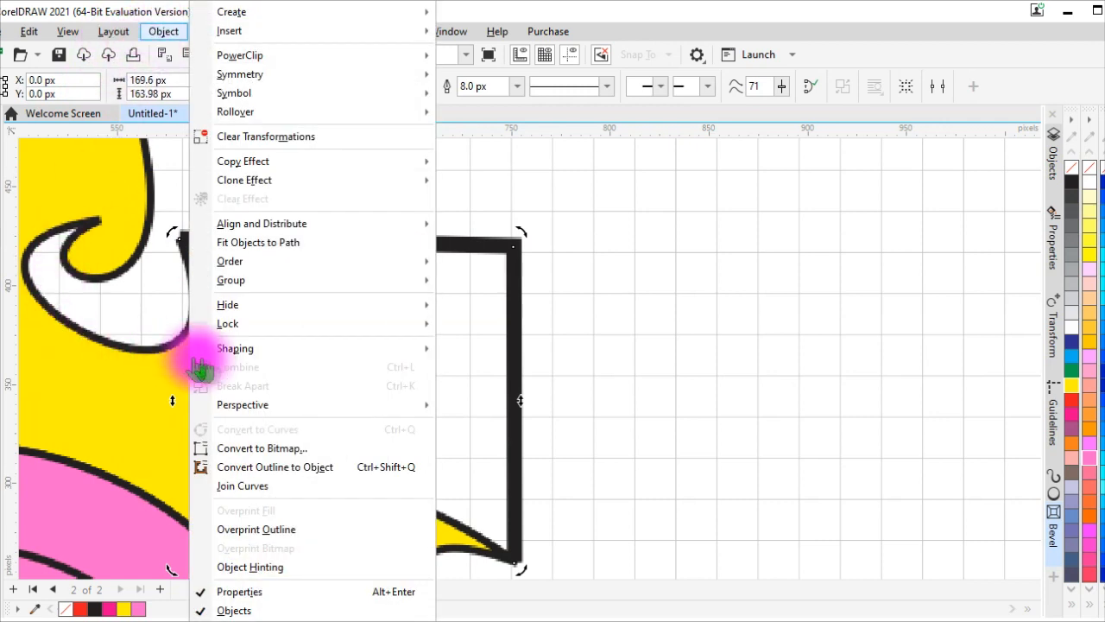
click(240, 475)
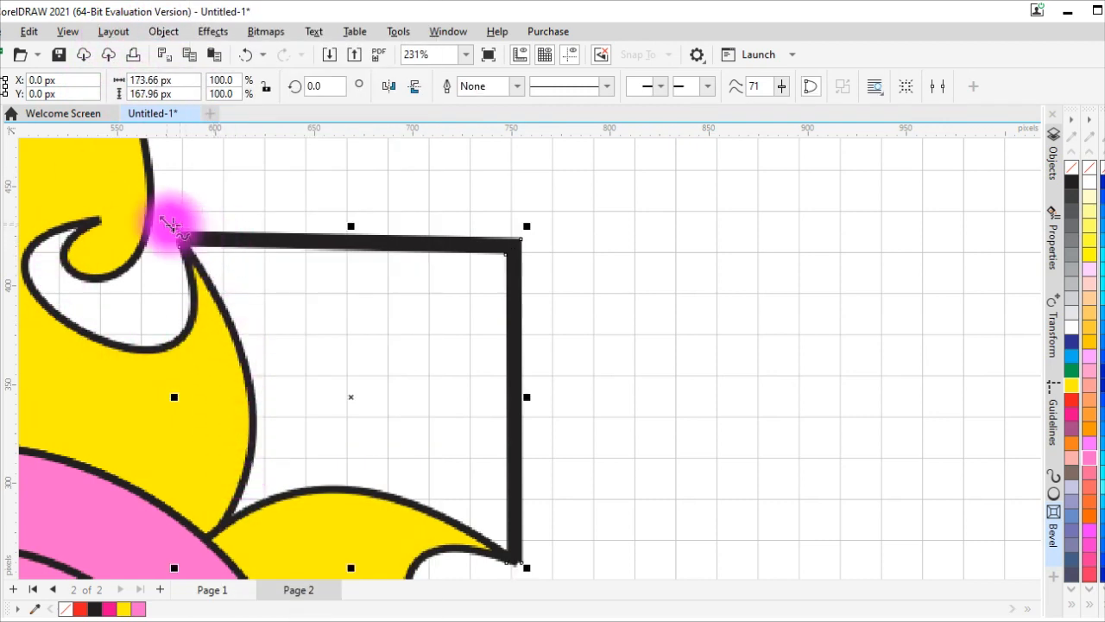
Add a node midway along the black corner bar's end edge at the top petal's barb tip.
click(11, 166)
scroll(178, 222, up, 4)
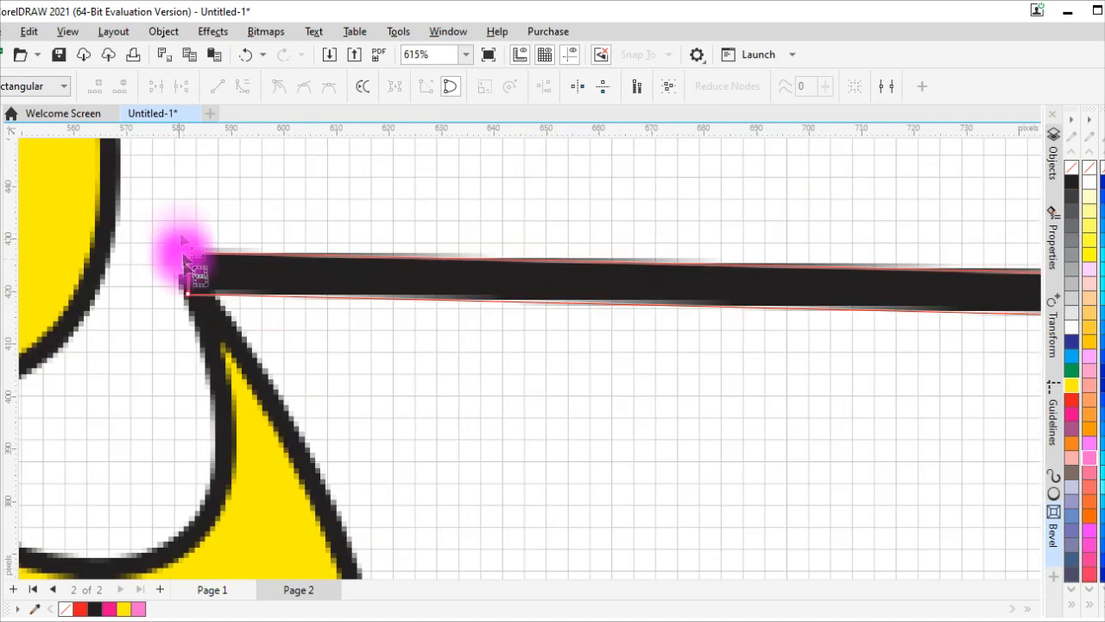
click(188, 277)
click(98, 87)
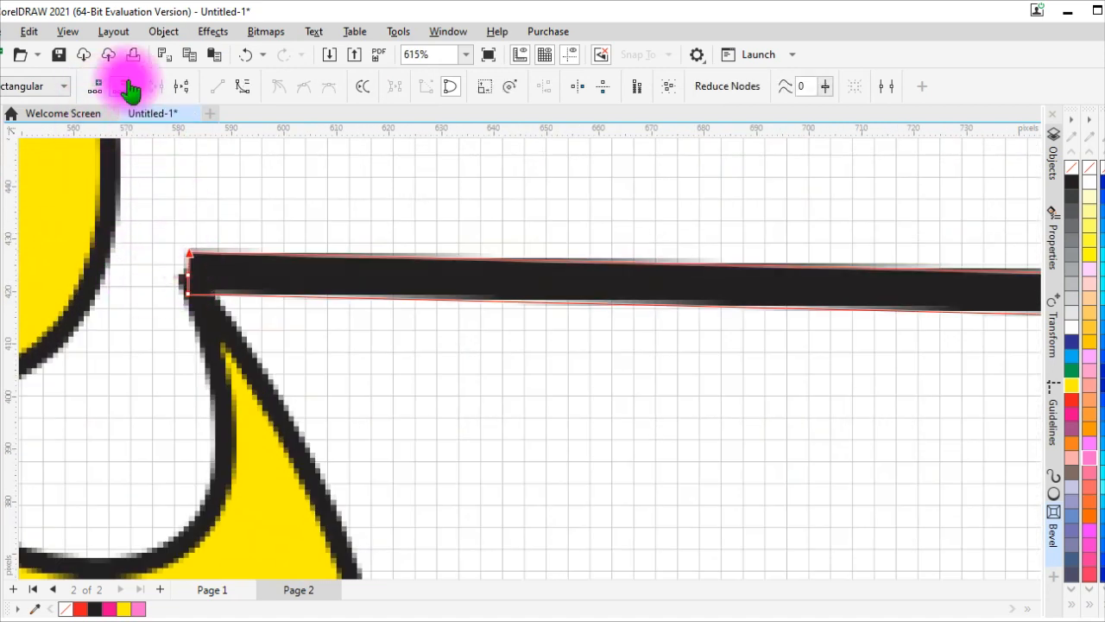
Try to taper the bar's end at the top petal to a point by deleting its upper and lower corner nodes.
click(123, 86)
click(189, 298)
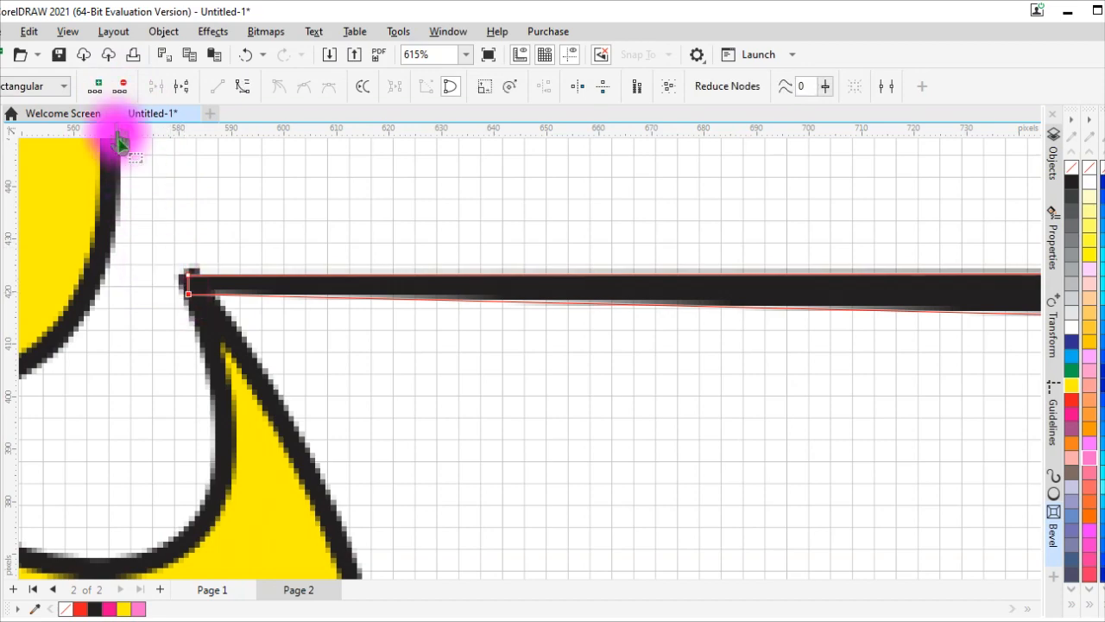
click(122, 87)
scroll(587, 342, down, 5)
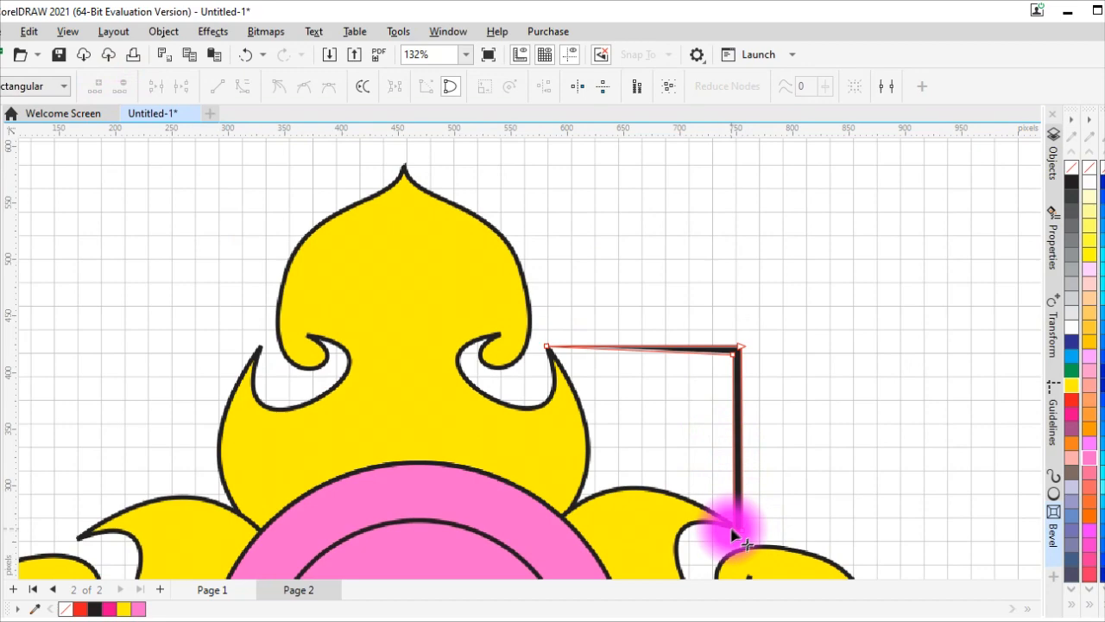
Add a node midway along the bar's lower end edge, try breaking the curve at its inner corner node and undo the break.
scroll(739, 540, up, 4)
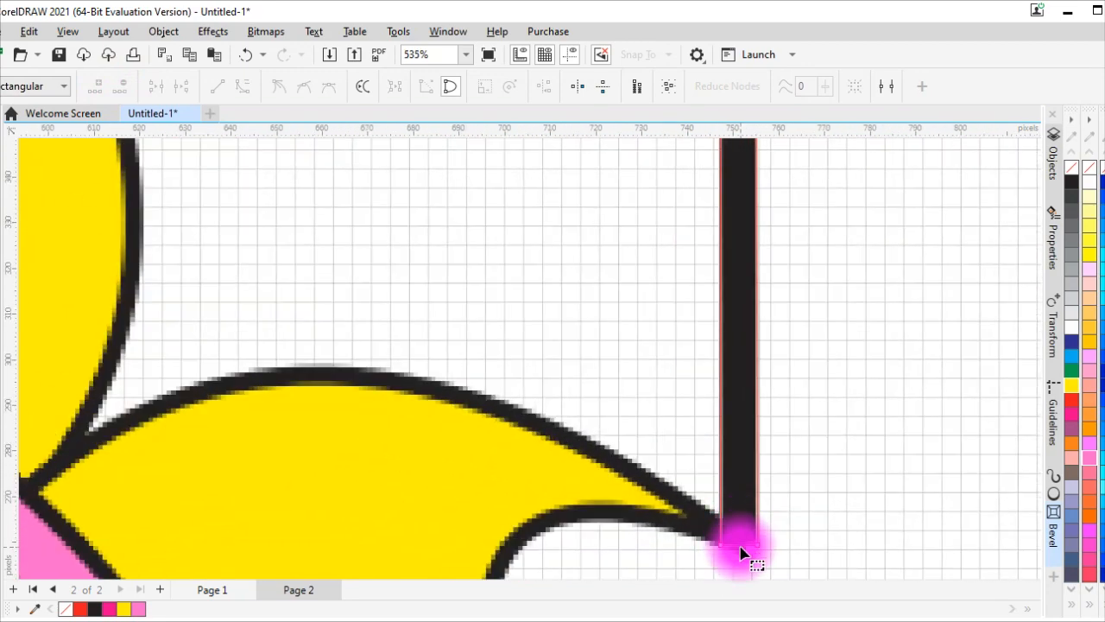
click(740, 547)
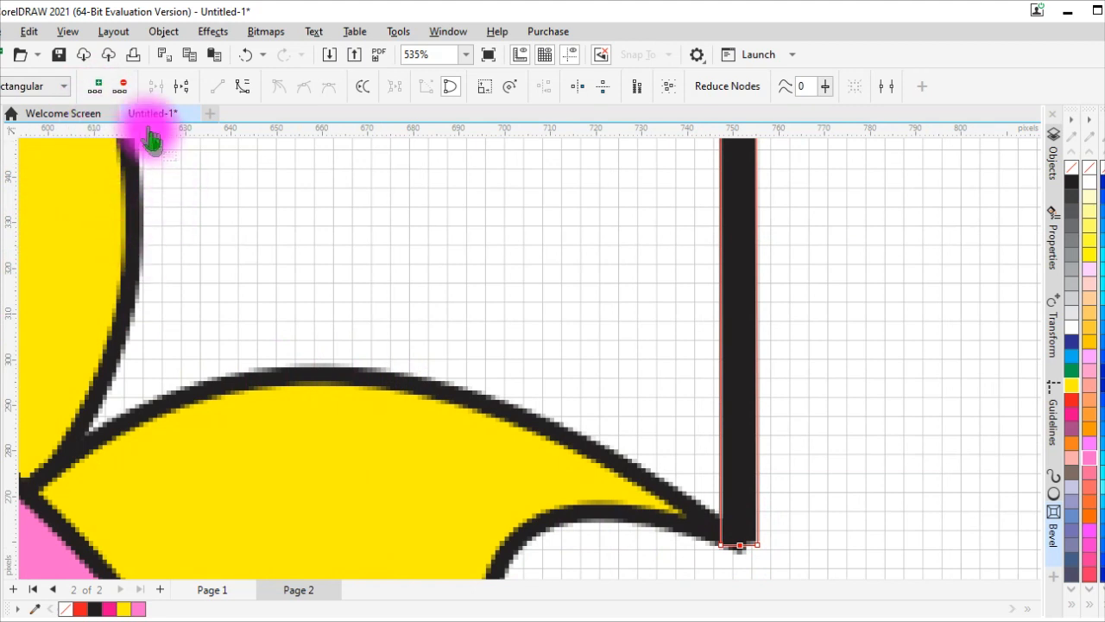
click(722, 547)
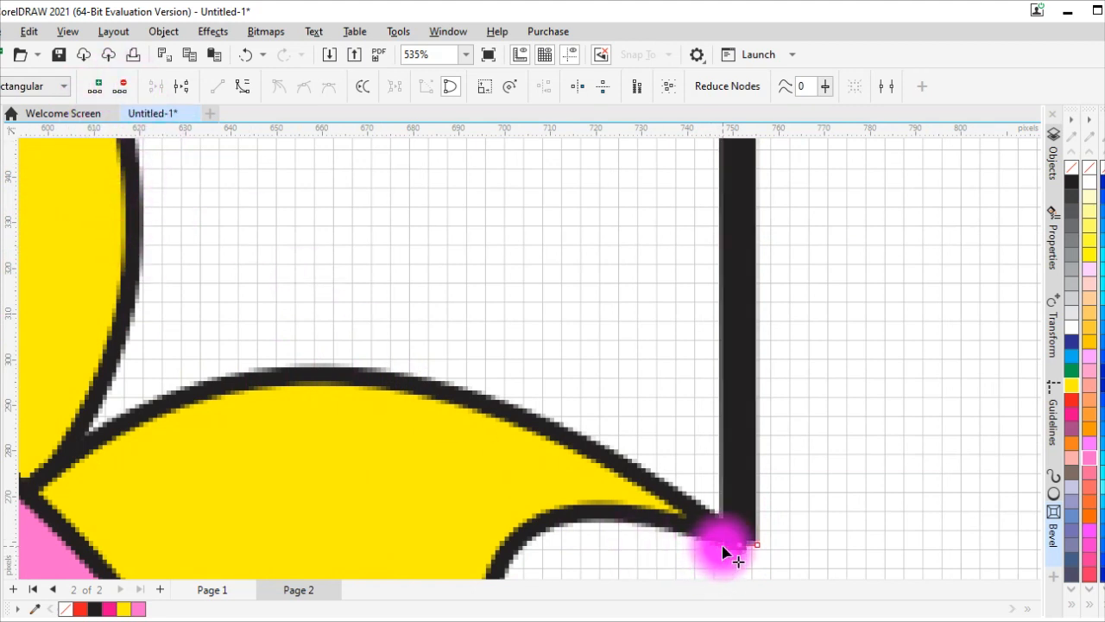
click(188, 87)
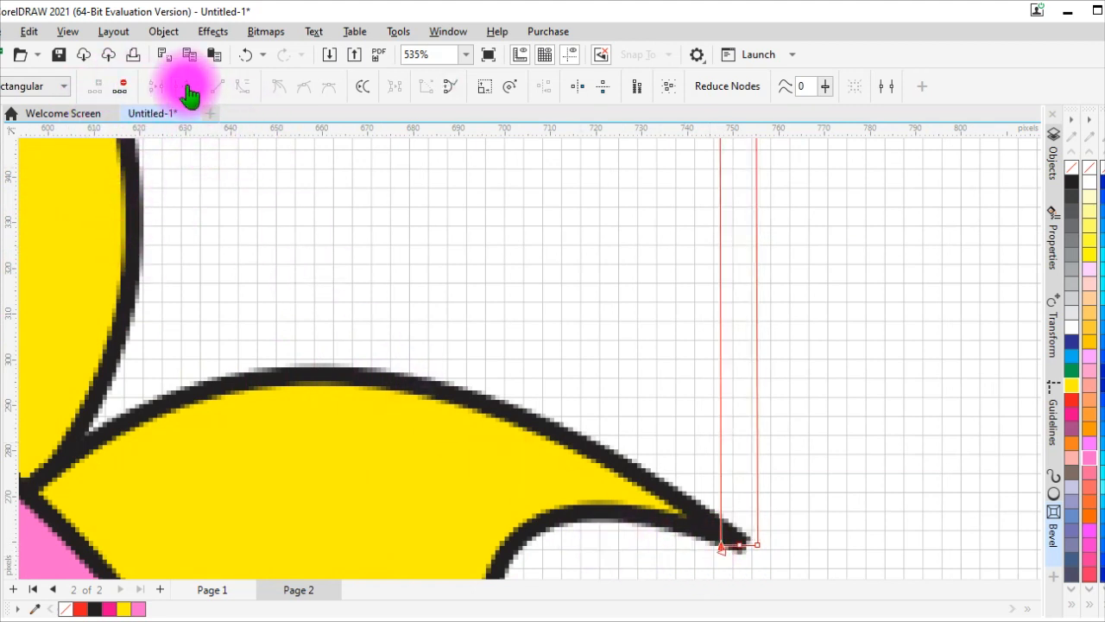
key(ctrl+z)
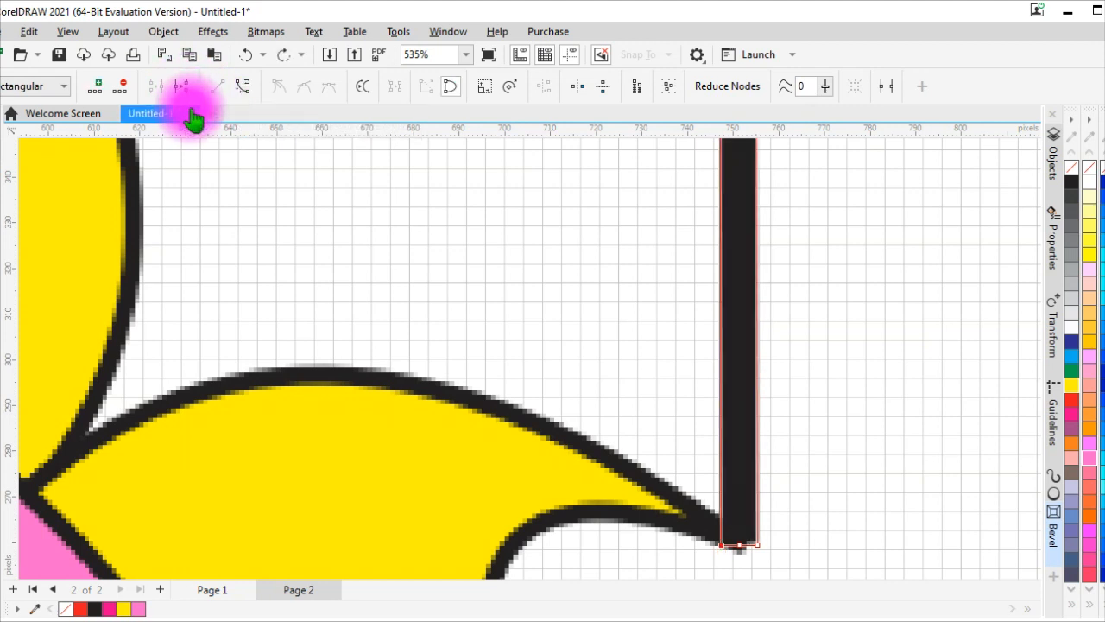
Delete the inner corner node at the bar's lower end, and undo the tapering of both ends.
click(122, 86)
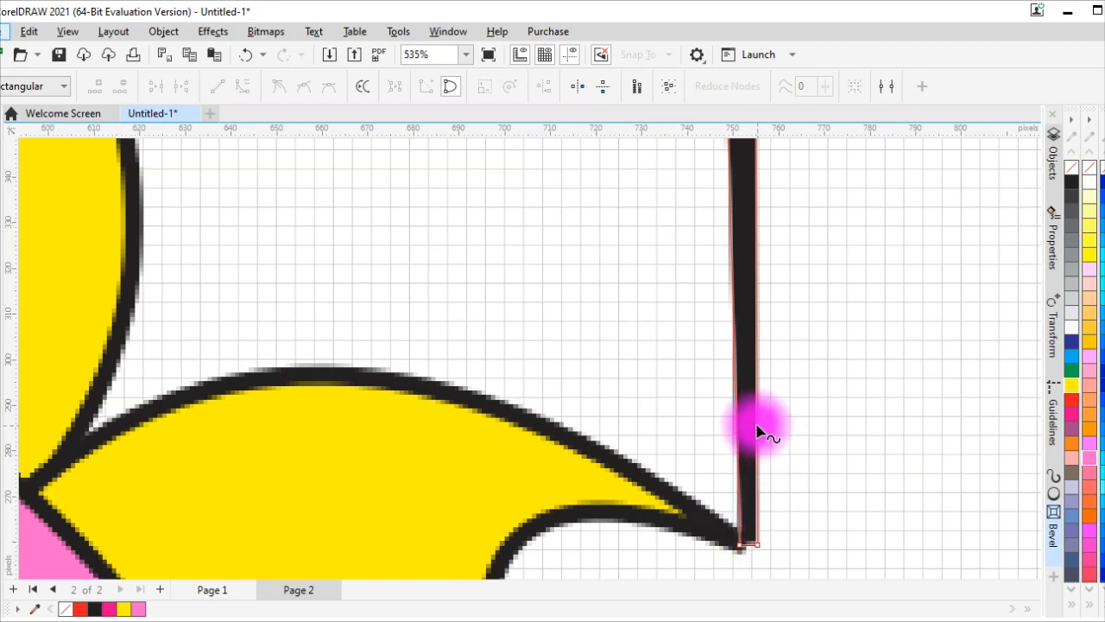
scroll(757, 429, down, 4)
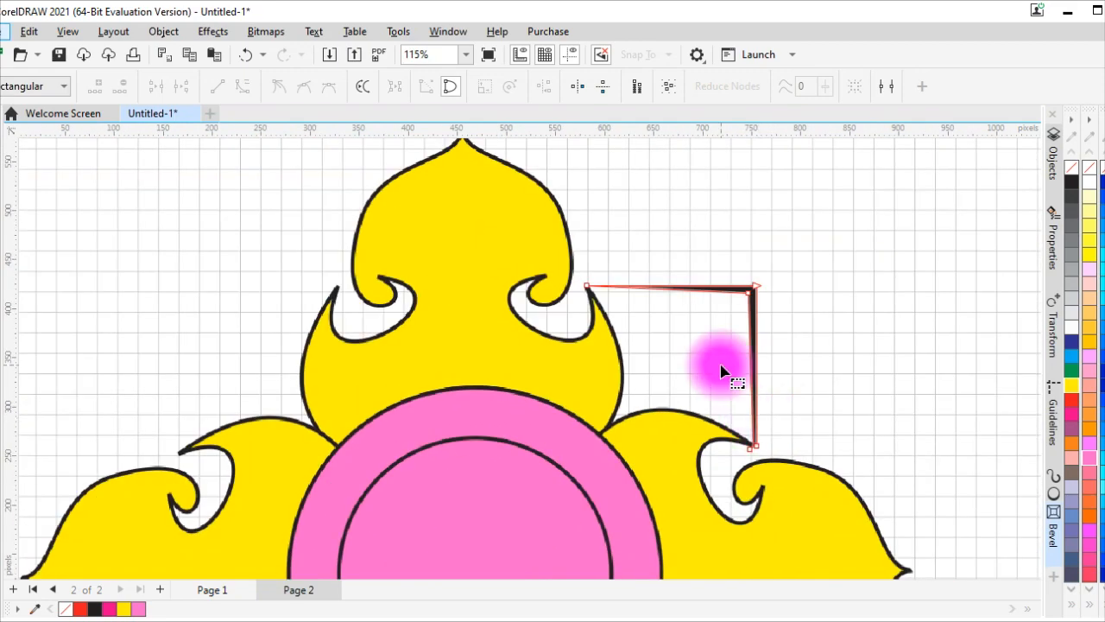
scroll(723, 370, up, 1)
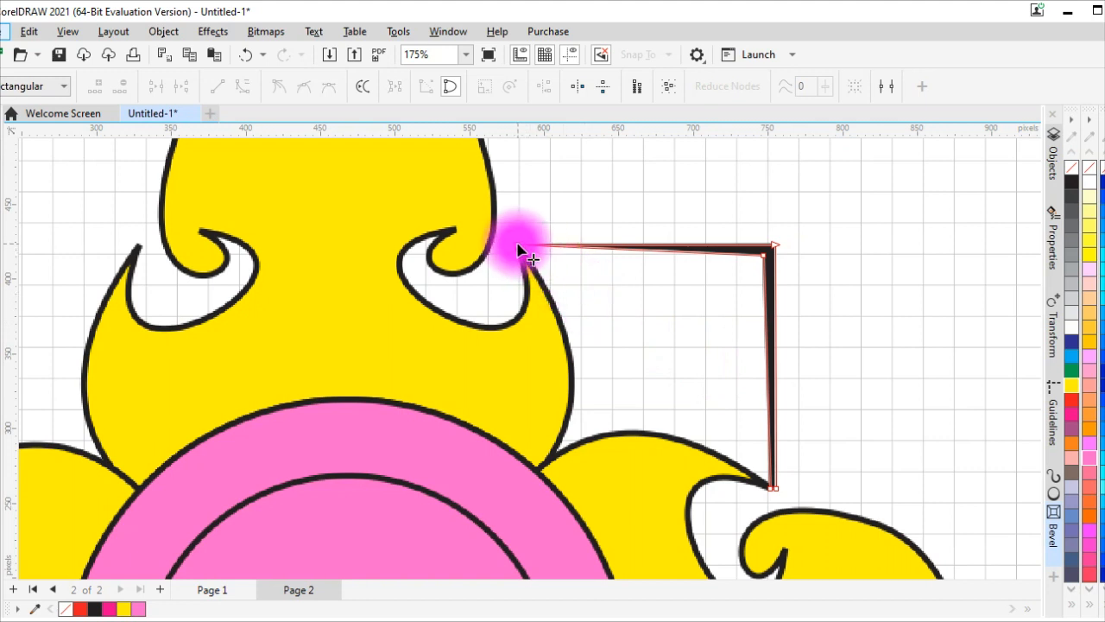
click(0, 130)
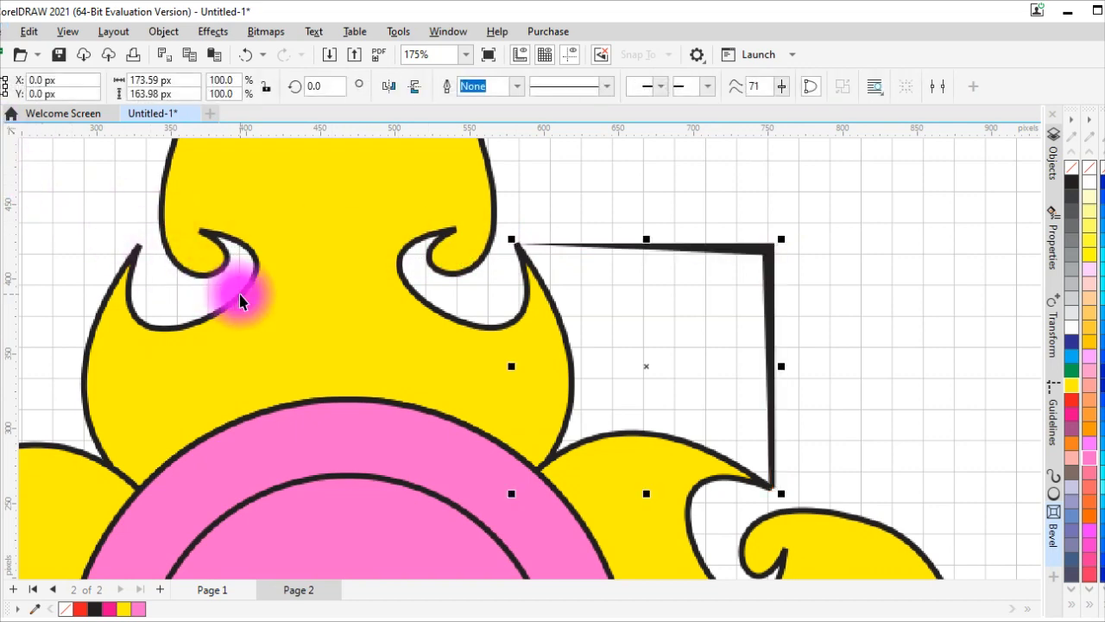
key(ctrl+z)
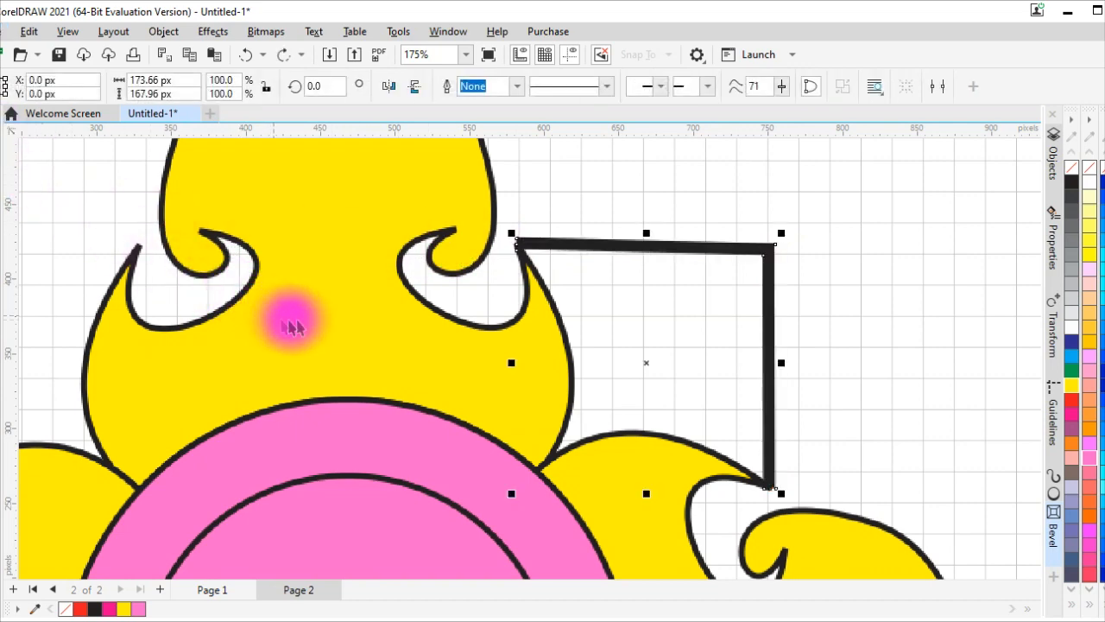
Narrow the bar's end at the top petal's barb tip by deleting its upper corner node.
scroll(563, 230, up, 4)
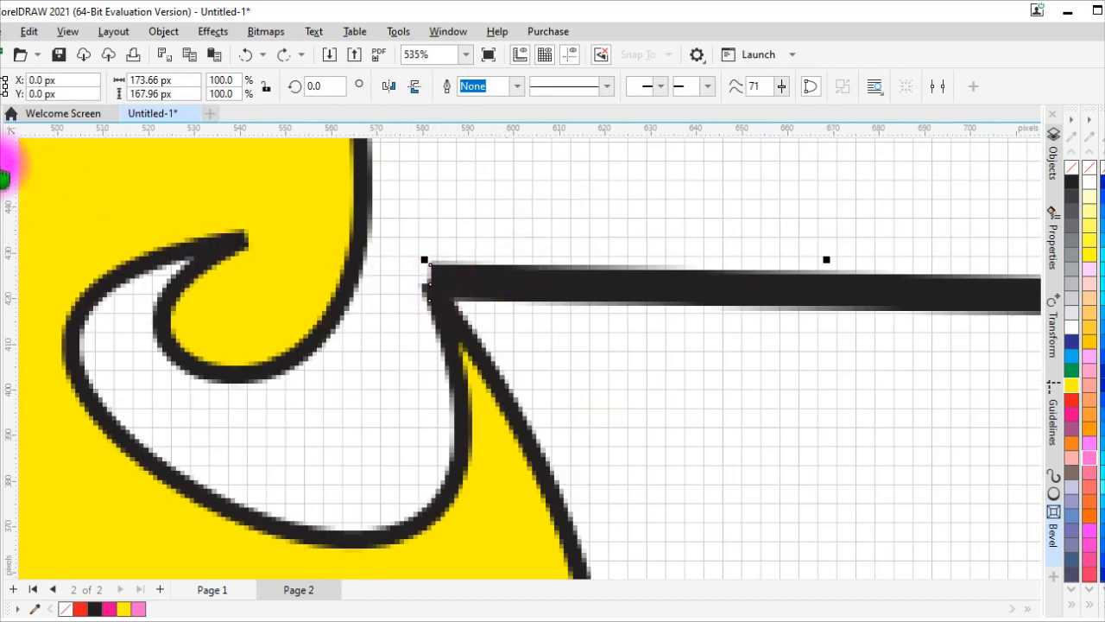
click(3, 181)
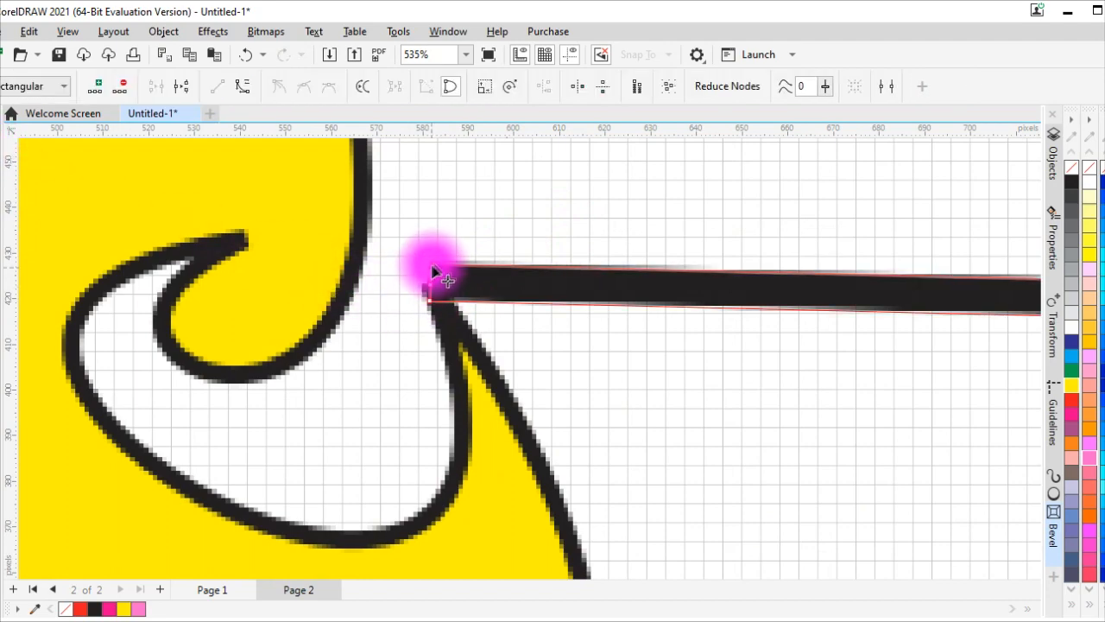
click(121, 85)
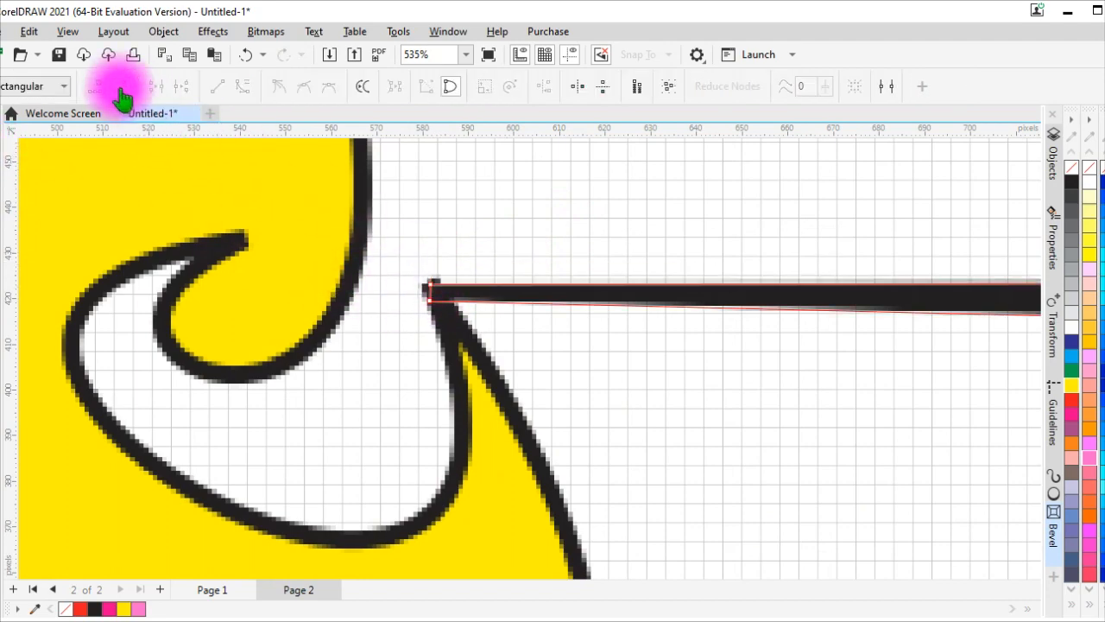
Add a node midway along the bar's lower end edge and delete the outer corner node there to taper it.
scroll(735, 328, down, 4)
scroll(760, 432, down, 2)
scroll(881, 481, up, 6)
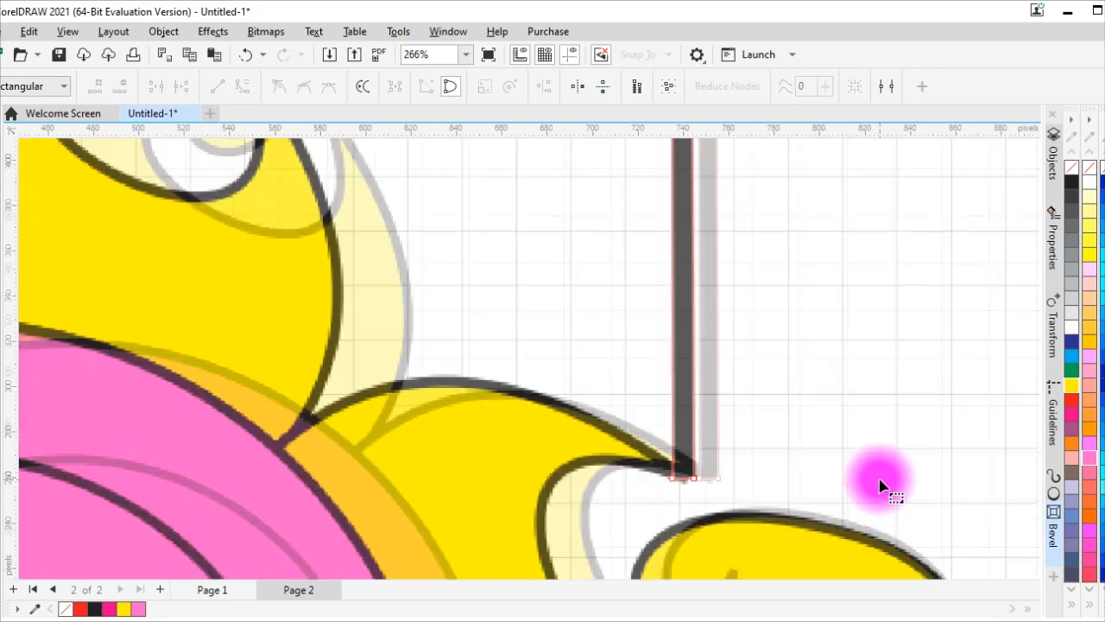
click(611, 484)
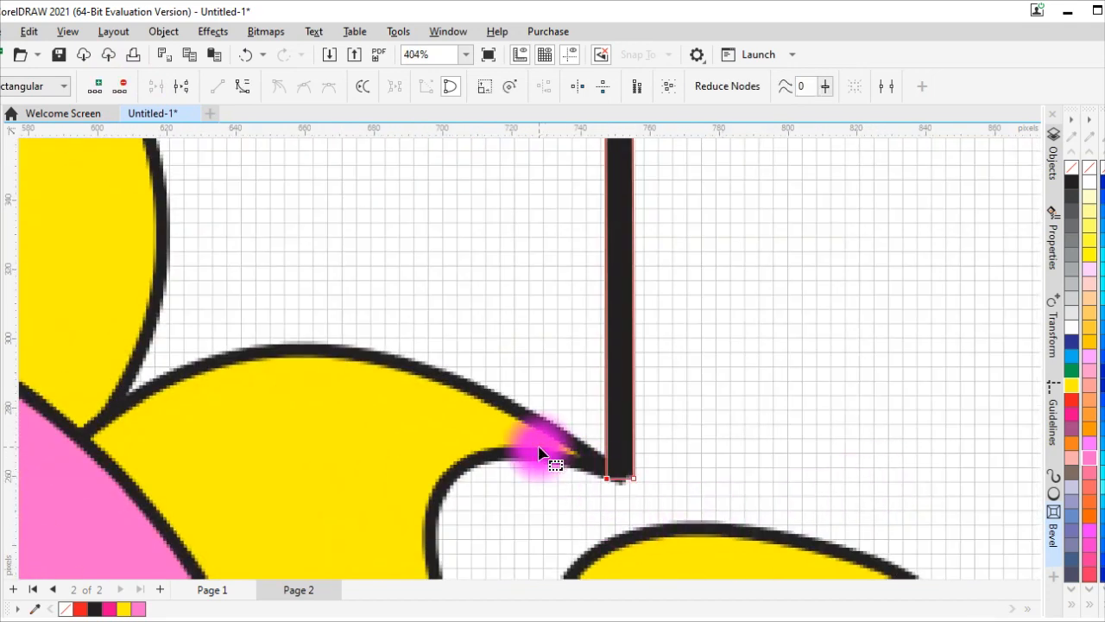
click(618, 480)
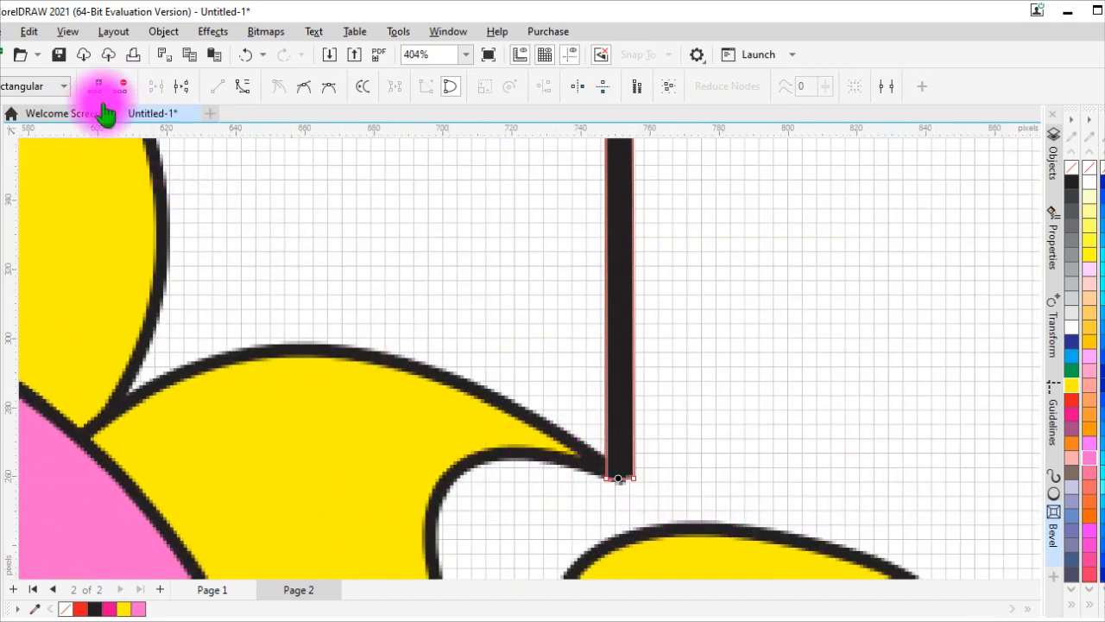
click(101, 91)
click(607, 480)
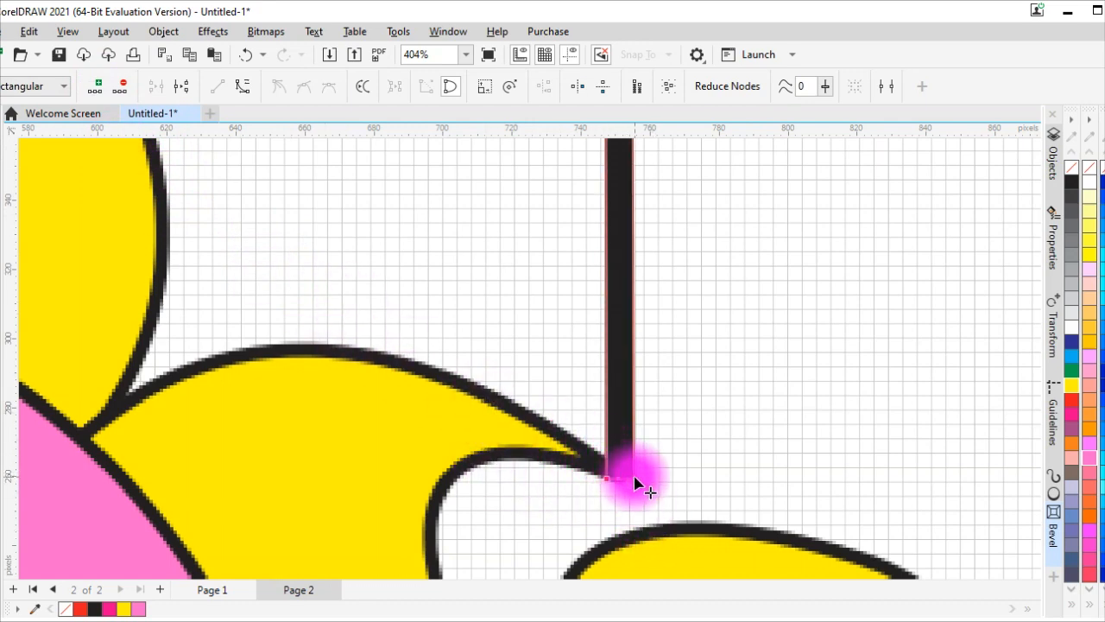
click(122, 86)
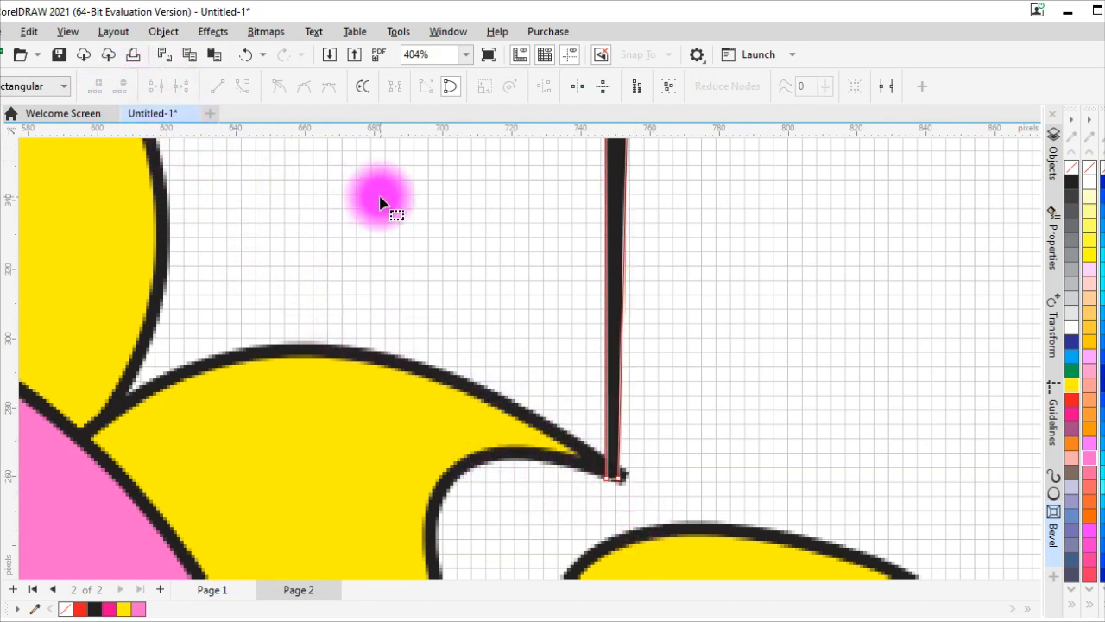
scroll(380, 203, down, 2)
scroll(393, 217, down, 7)
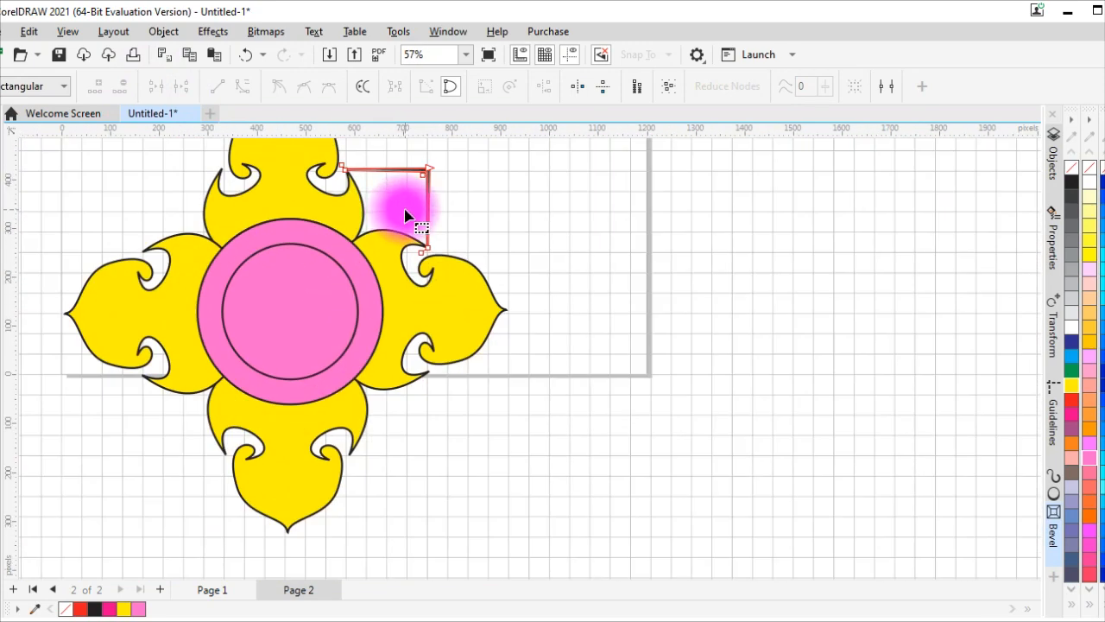
scroll(408, 213, up, 2)
scroll(395, 246, left, 4)
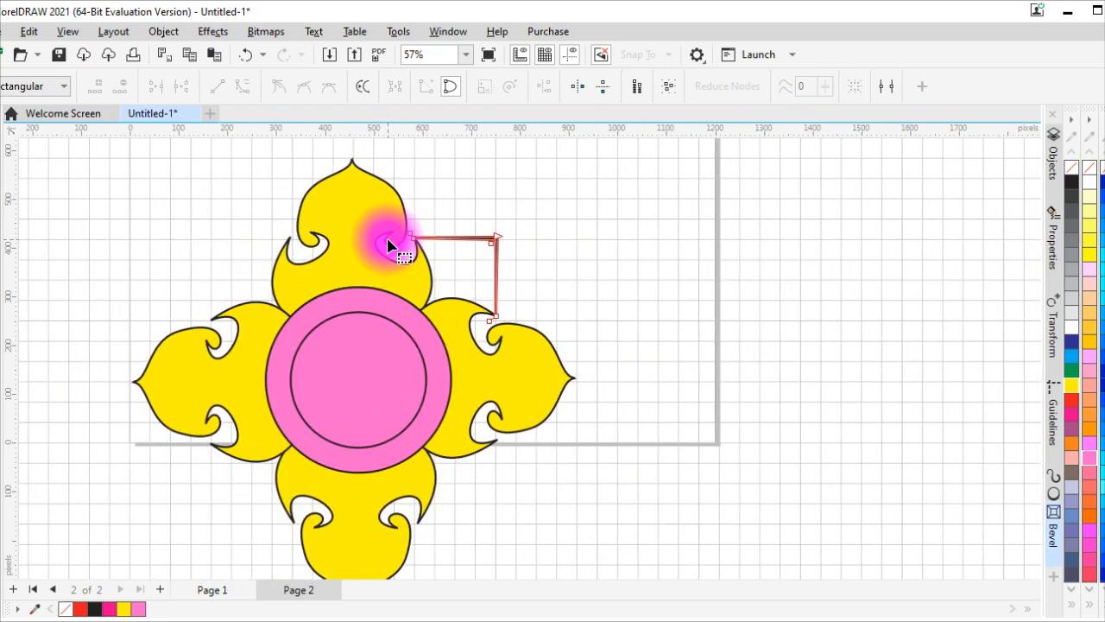
Recolour the tapered corner bar between the top and right petals orange.
scroll(466, 275, up, 5)
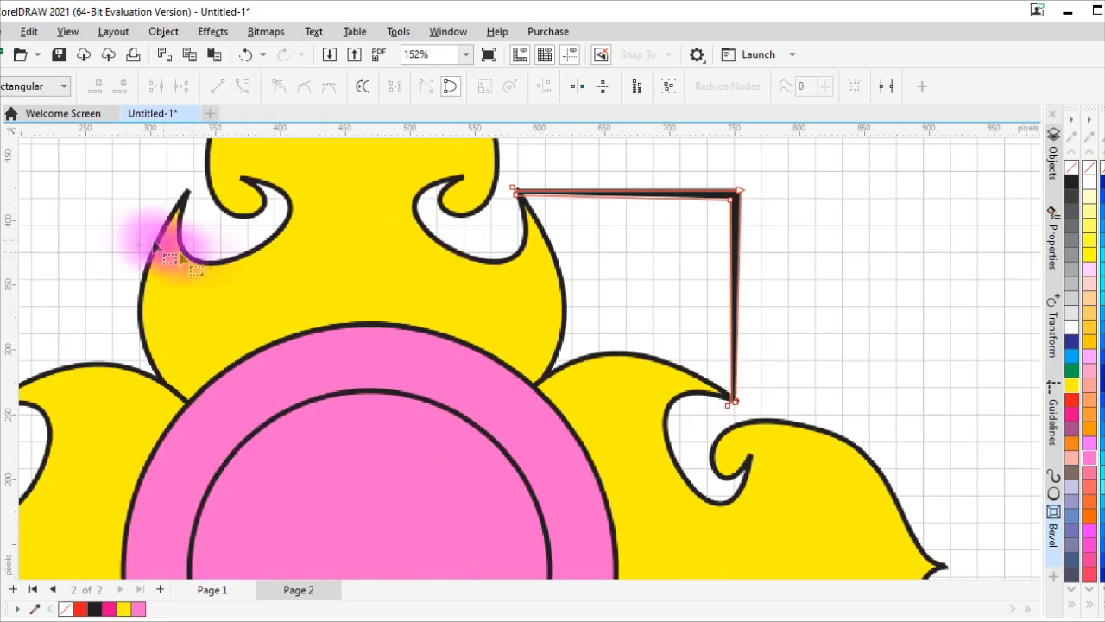
right_click(1073, 445)
click(4, 136)
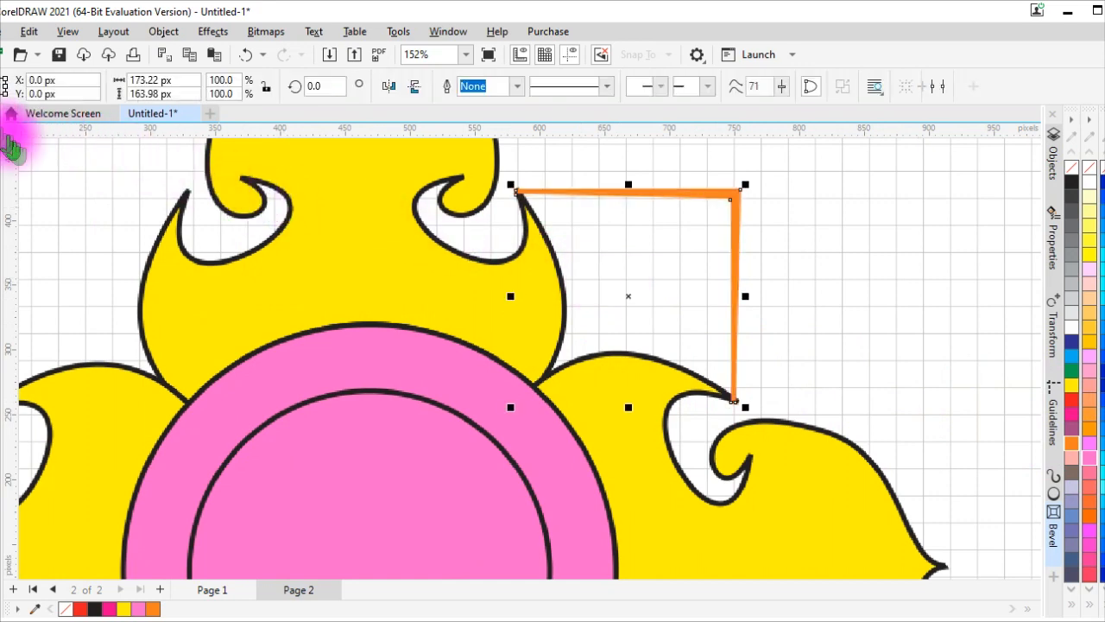
Convert the orange bar's upper outer edge to a curve and bow it slightly upward.
scroll(714, 167, up, 2)
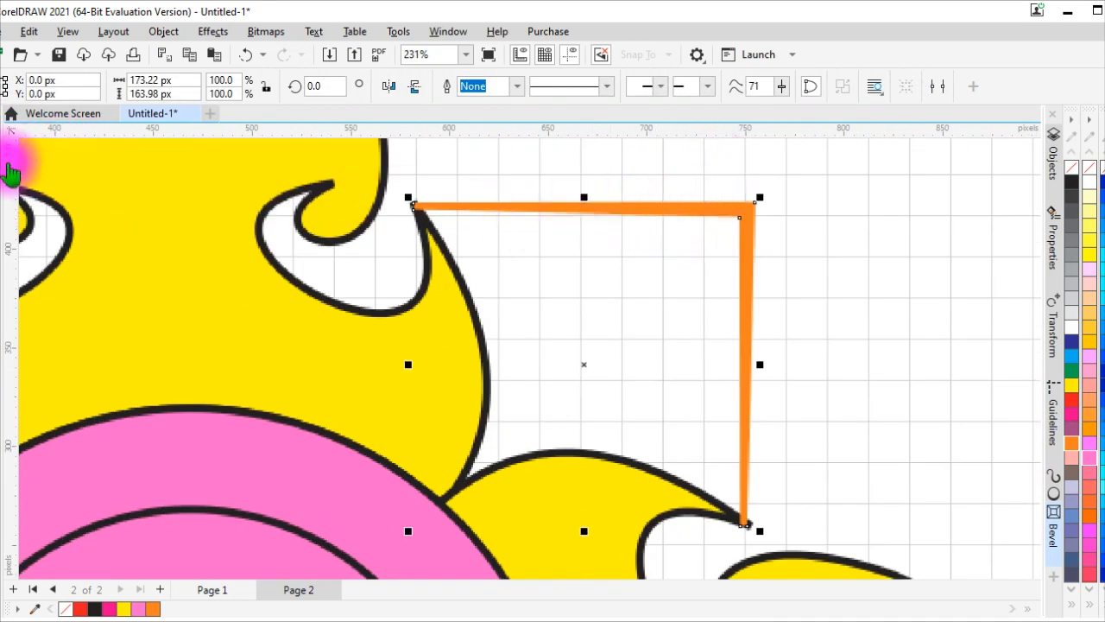
click(9, 164)
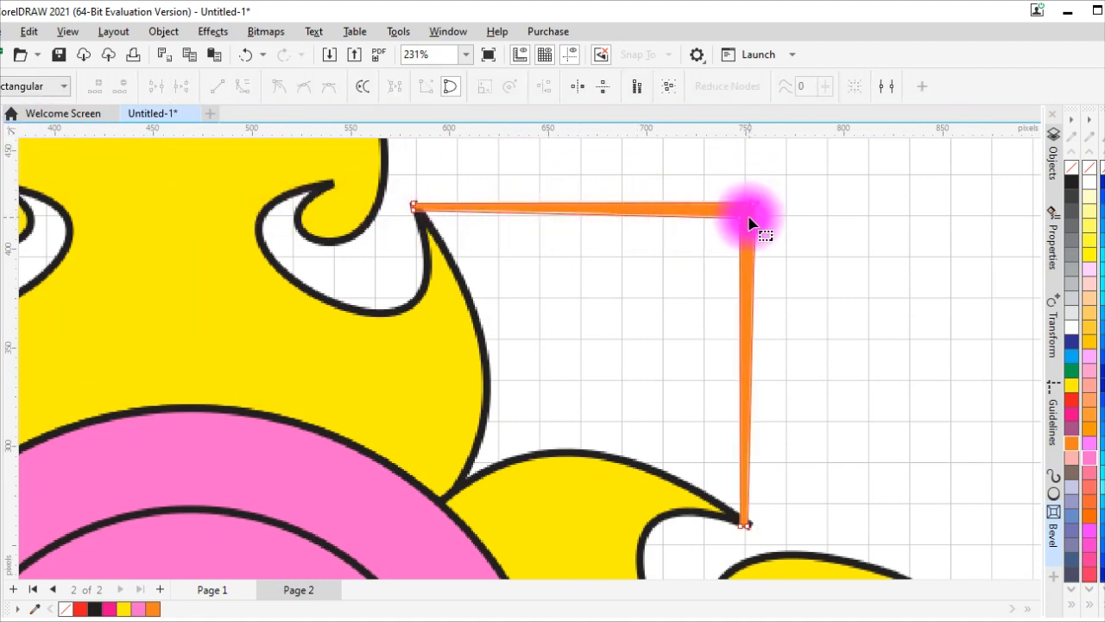
click(598, 217)
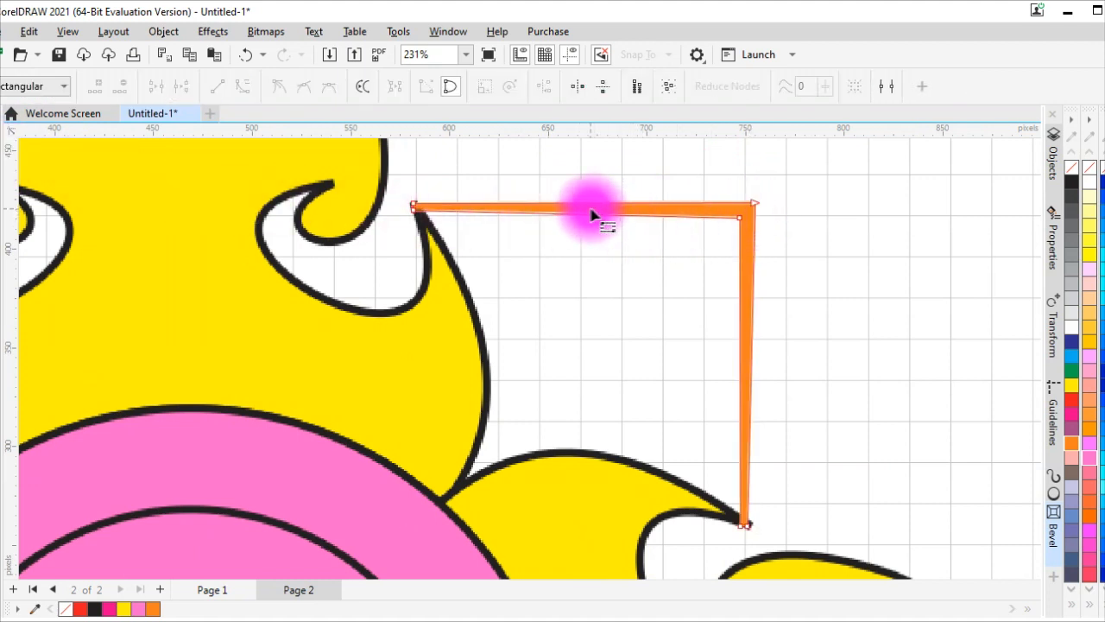
click(7, 134)
click(542, 254)
click(585, 210)
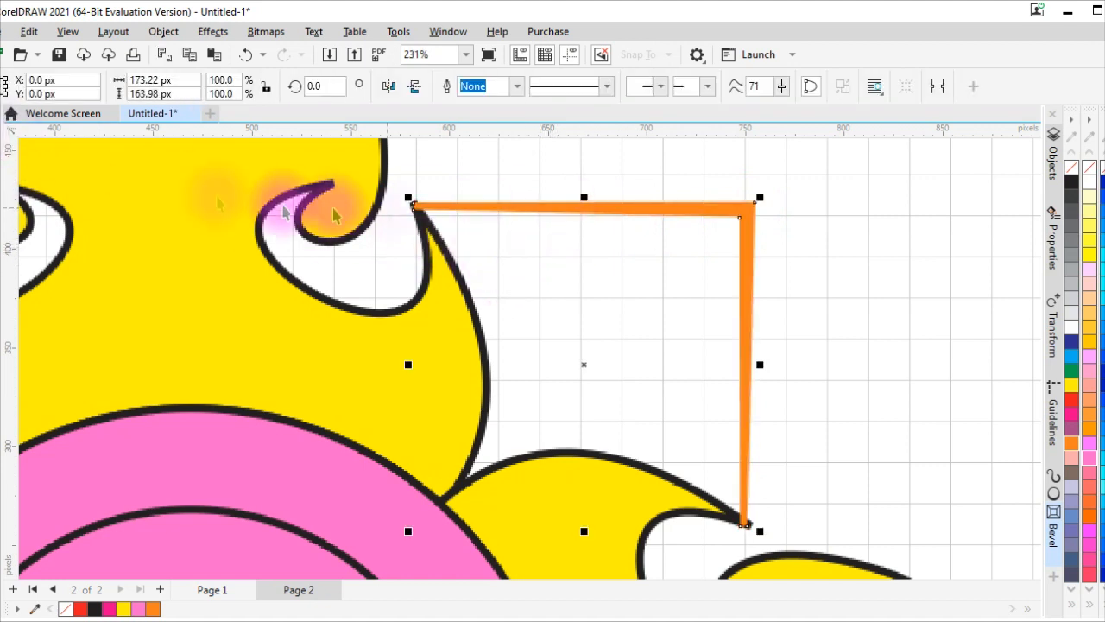
click(2, 158)
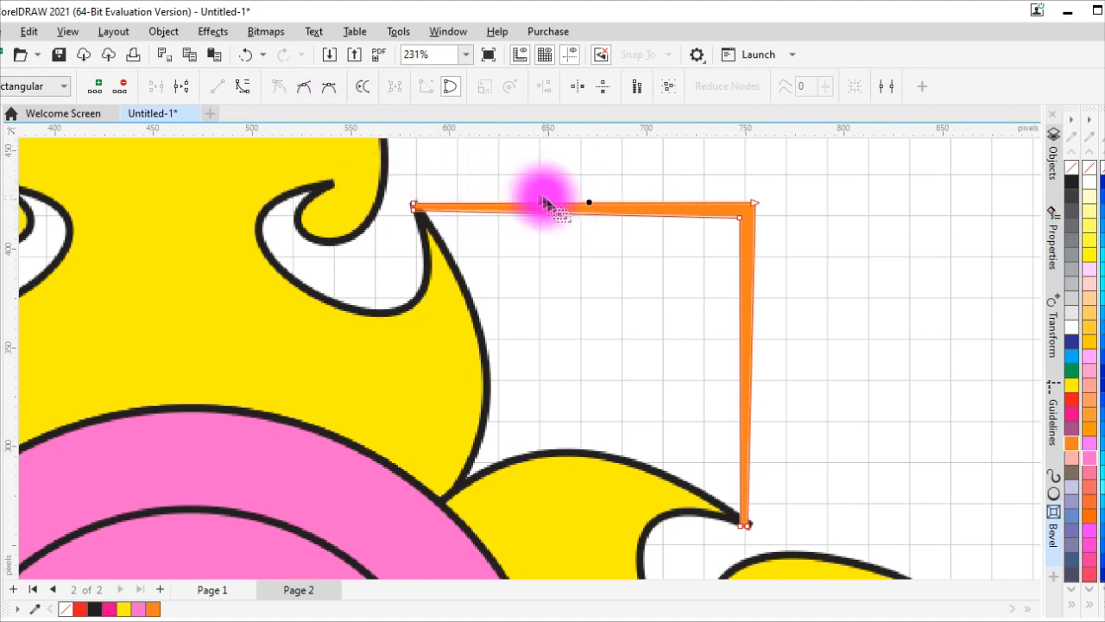
click(589, 215)
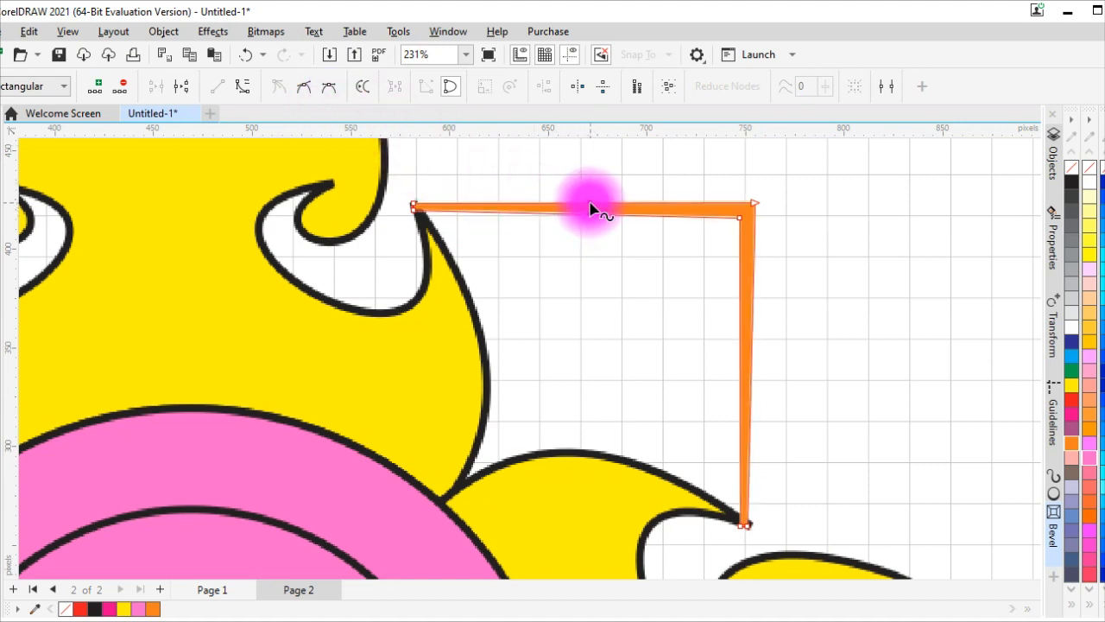
click(591, 205)
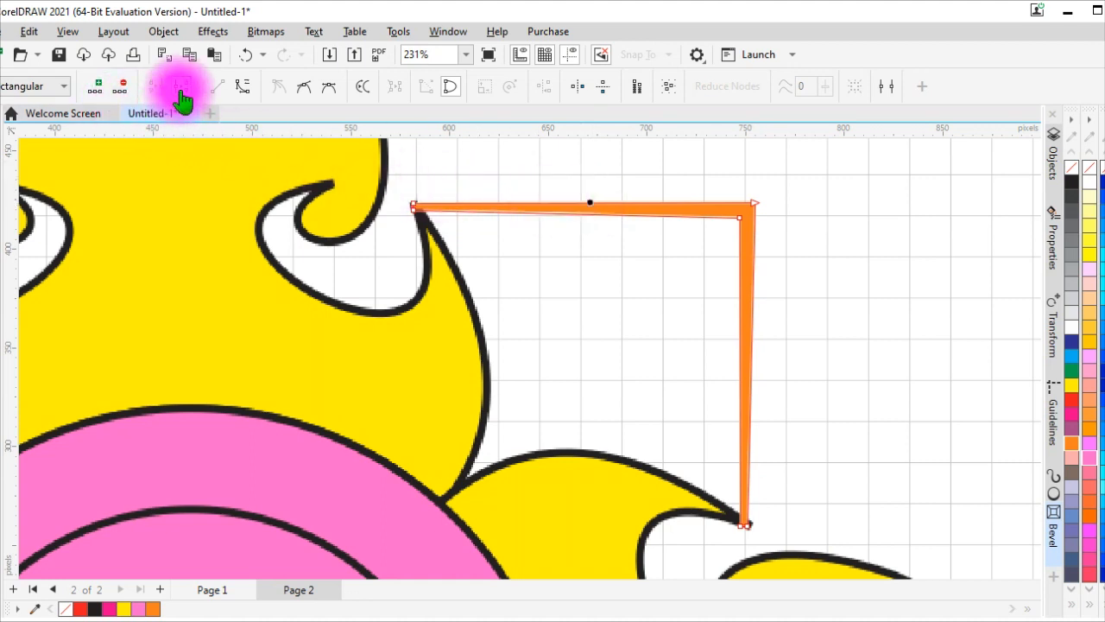
click(556, 223)
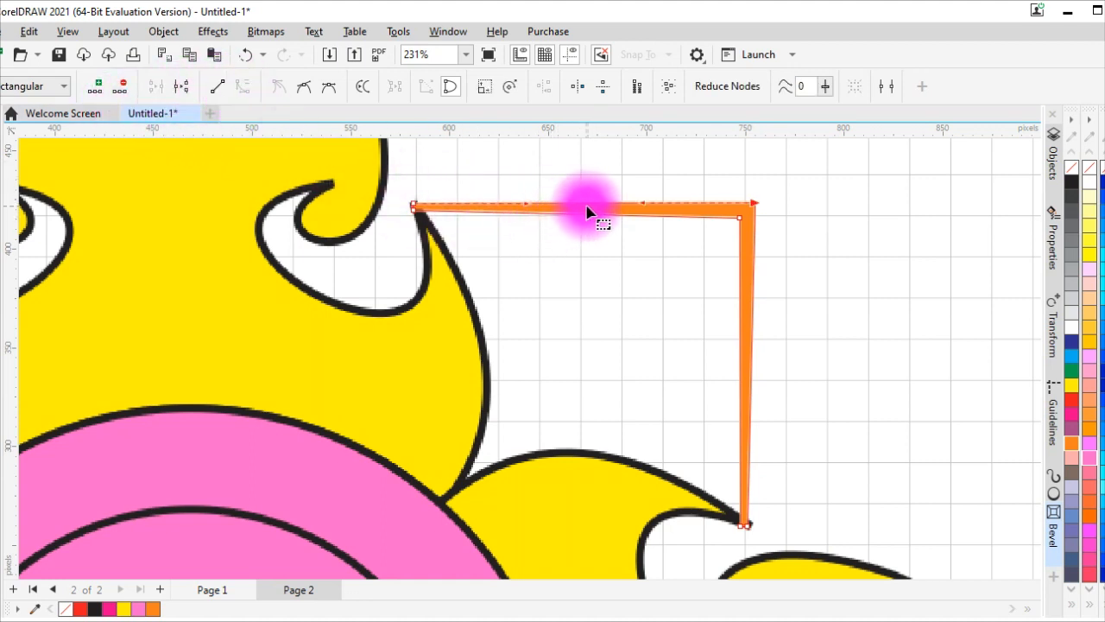
drag(594, 199, 591, 214)
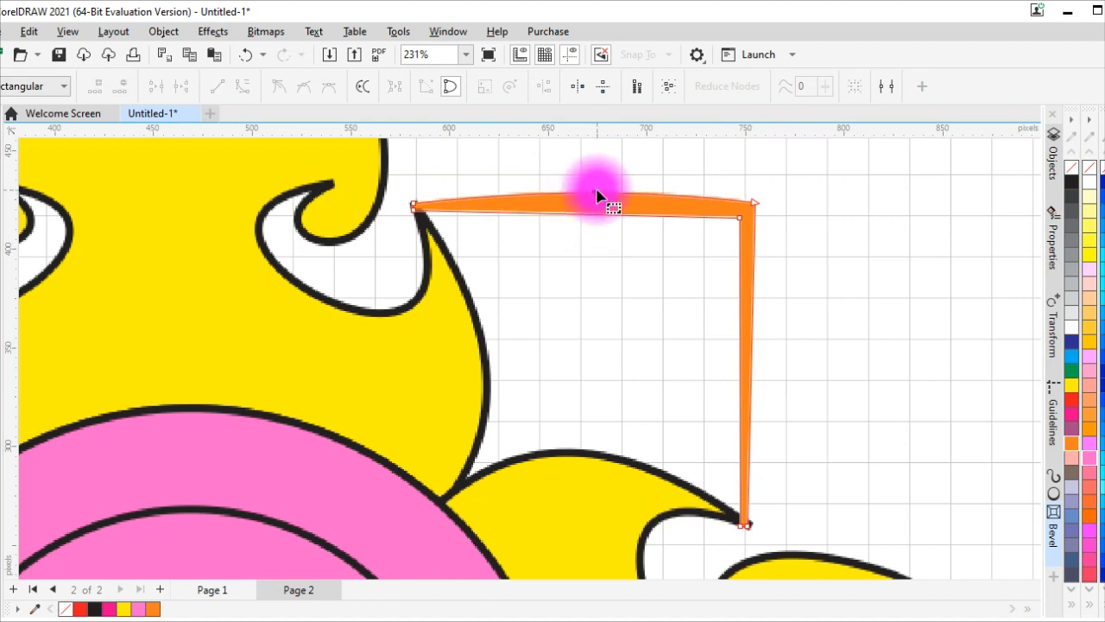
click(597, 194)
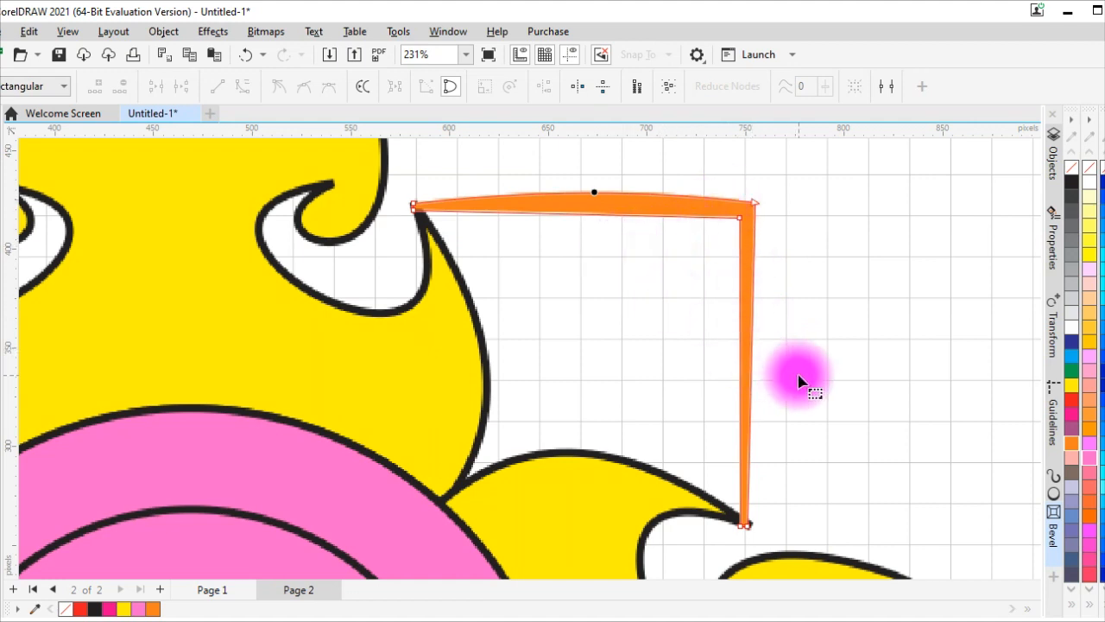
Convert the orange bar's vertical outer edge to a curve and bow it slightly outward, then deselect the bar.
click(751, 331)
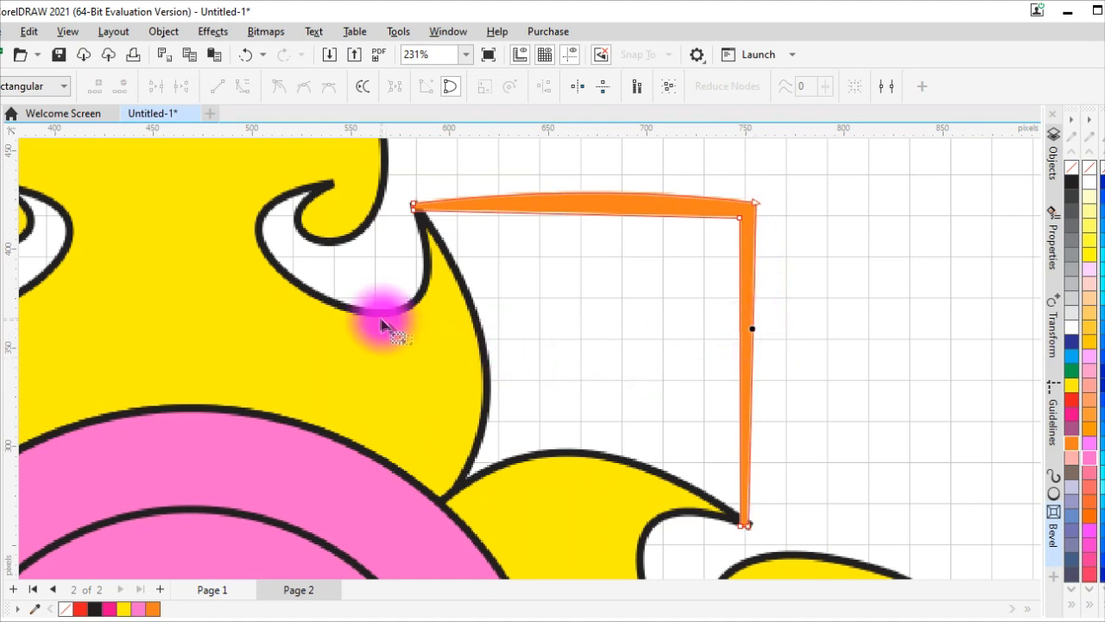
click(243, 87)
drag(749, 343, 763, 341)
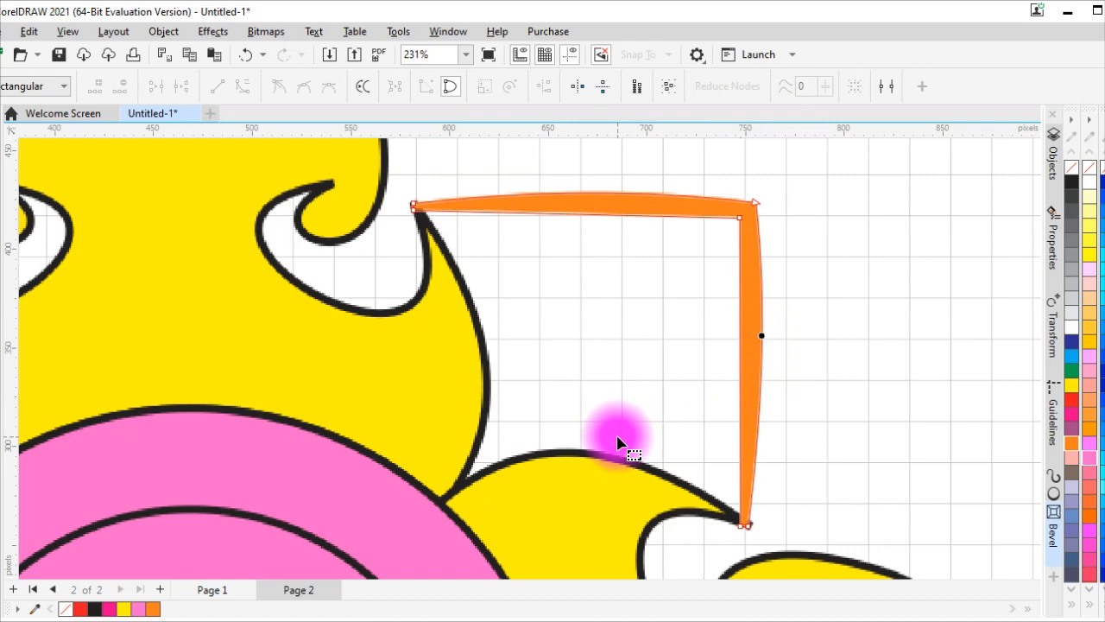
scroll(521, 439, down, 3)
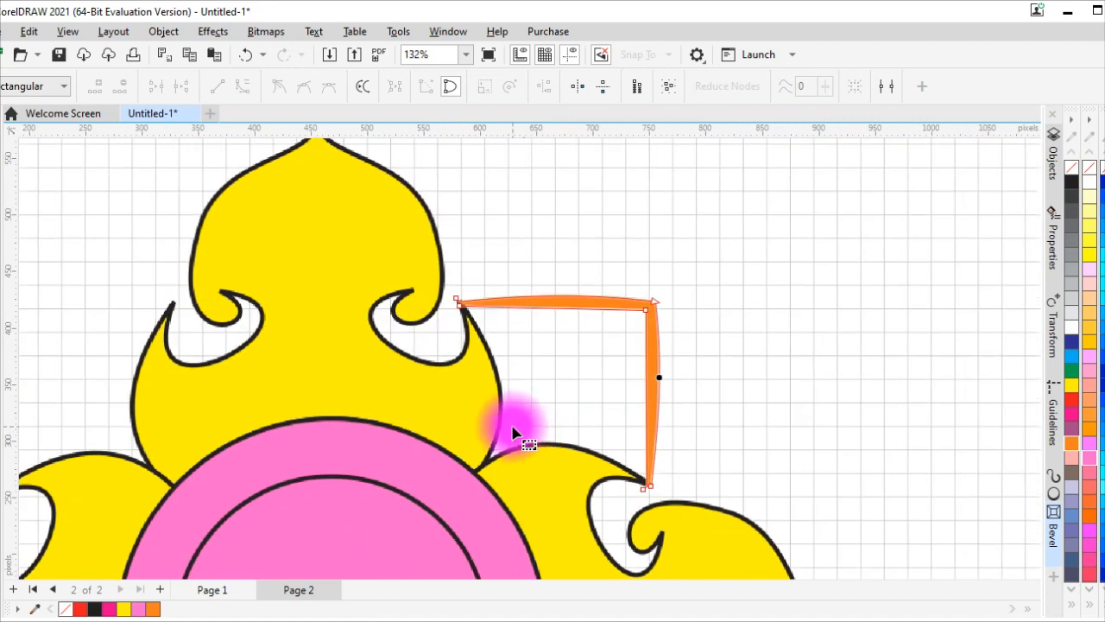
scroll(512, 432, down, 2)
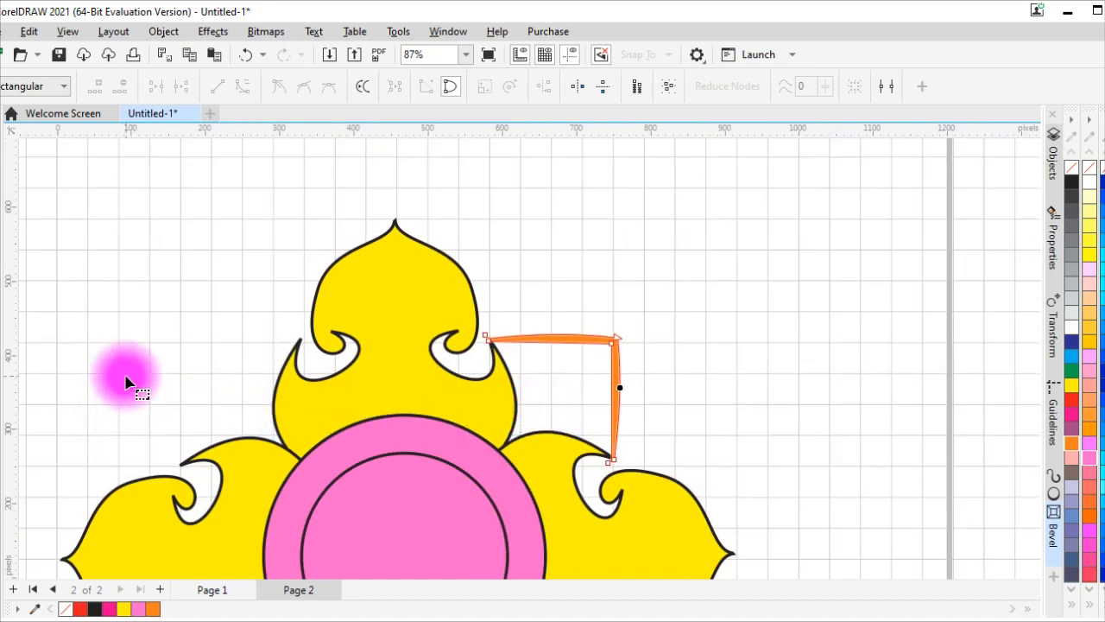
click(1, 135)
click(91, 214)
Duplicate the orange corner bar below the original and mirror the copy vertically.
scroll(593, 296, down, 2)
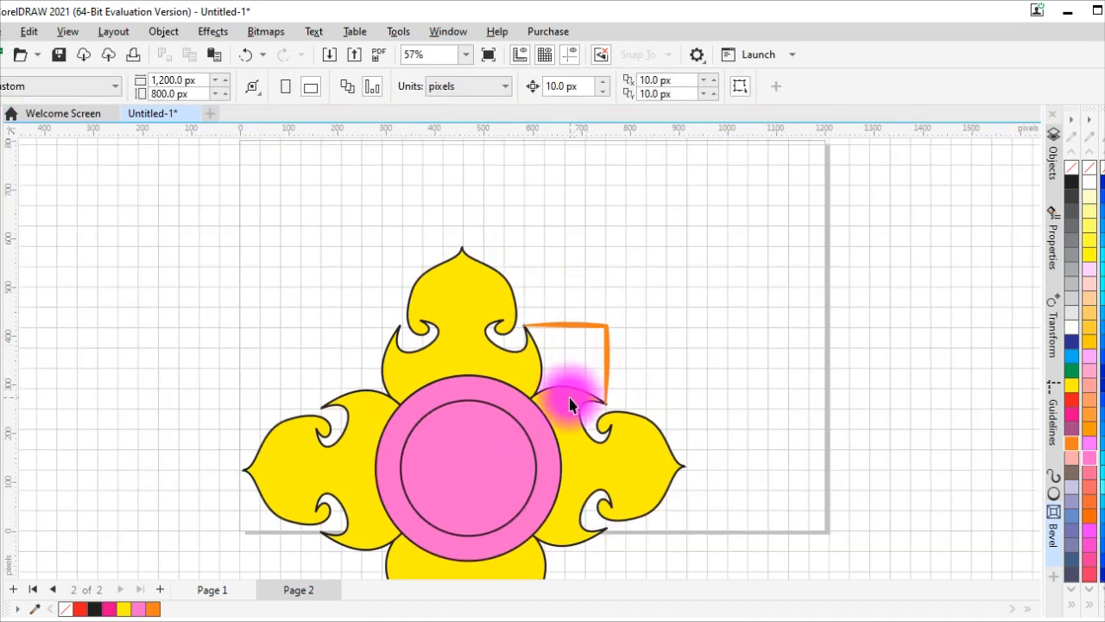
click(607, 361)
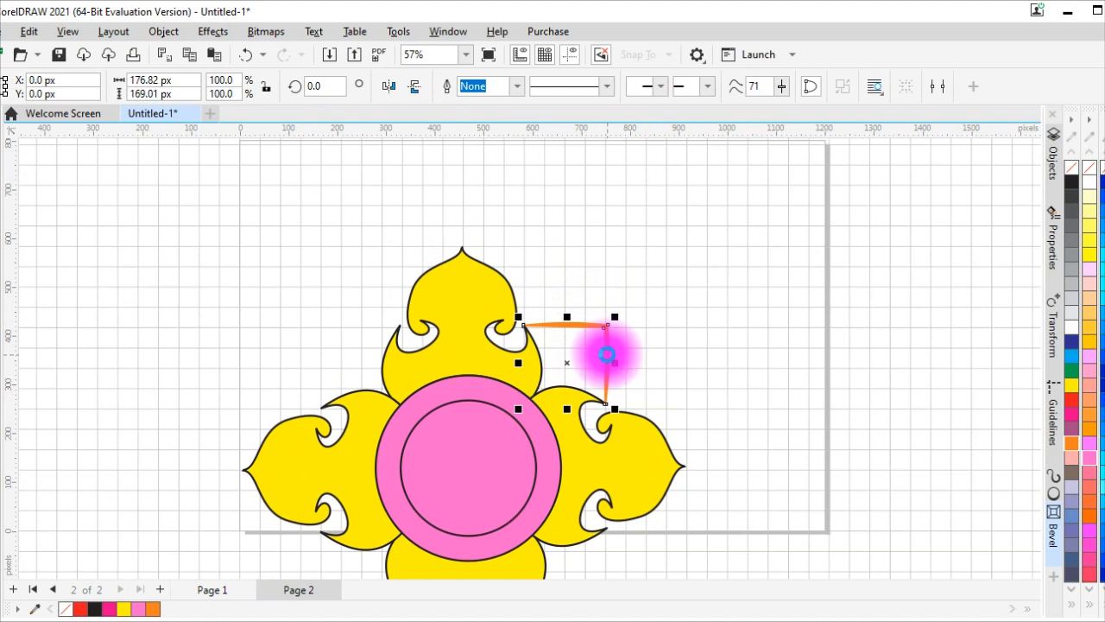
drag(608, 355, 568, 509)
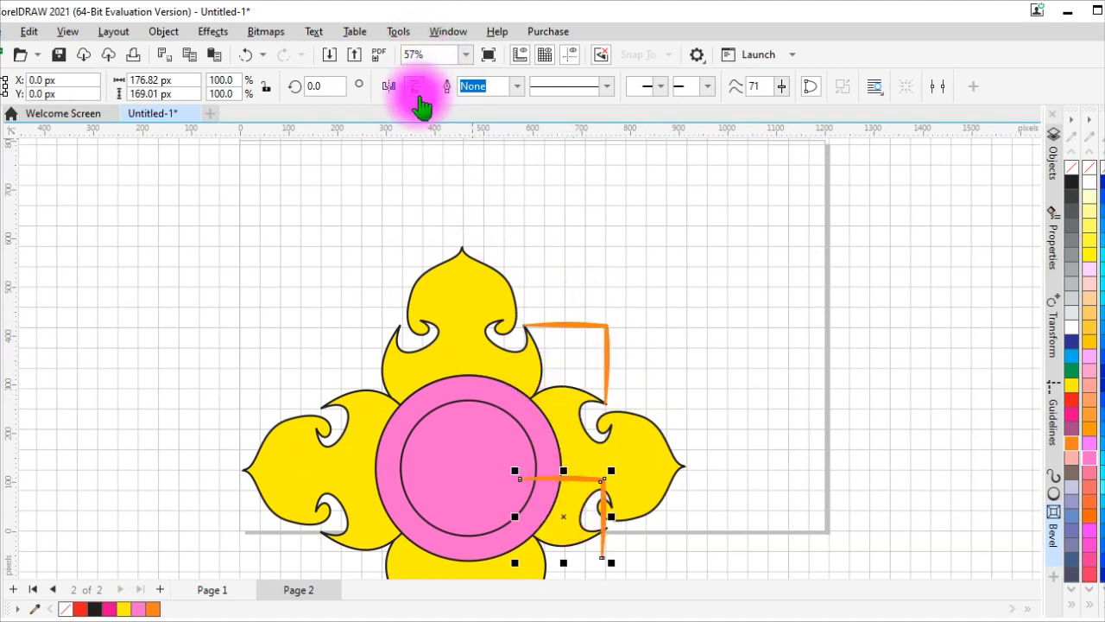
Move the mirrored copy into the gap between the right and bottom petals, with its ends near their barb tips.
scroll(646, 367, down, 2)
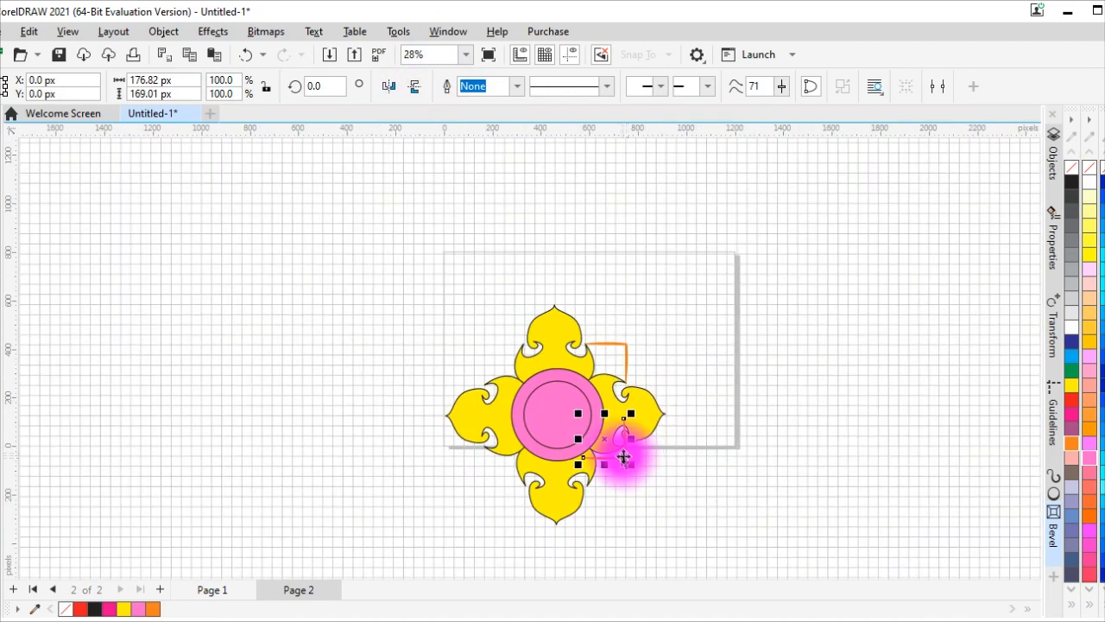
scroll(623, 458, down, 2)
scroll(620, 444, up, 3)
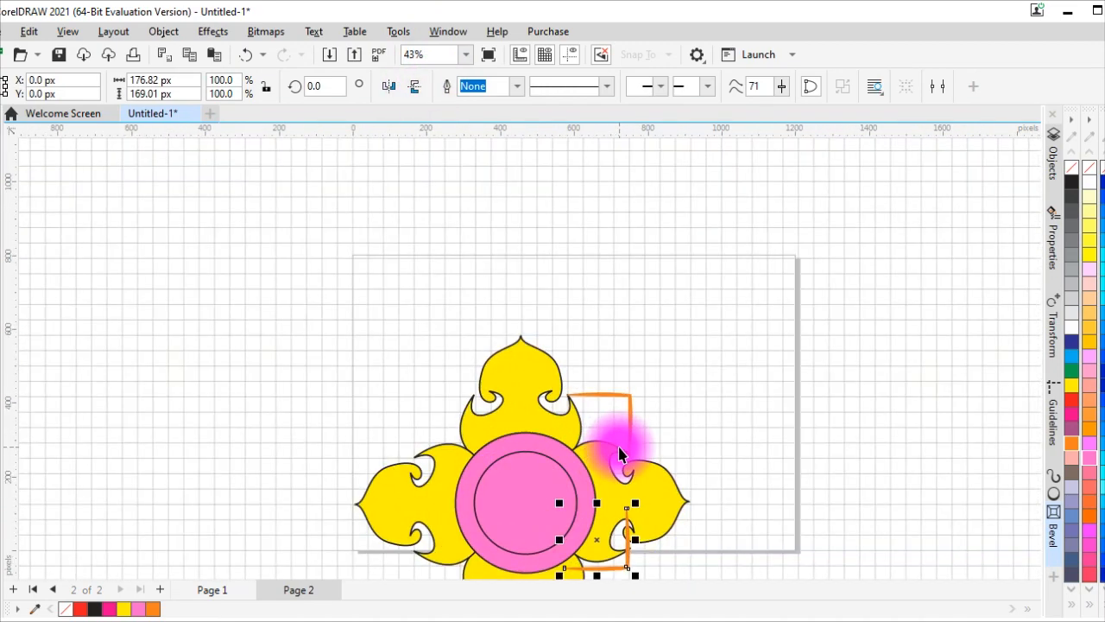
scroll(618, 459, down, 1)
scroll(617, 466, up, 1)
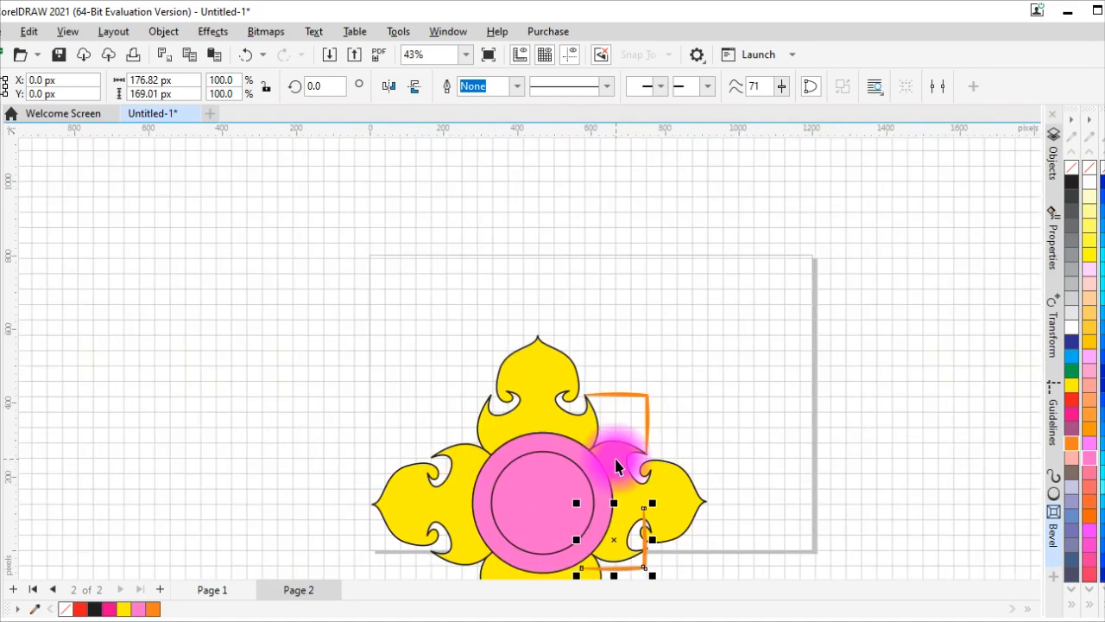
scroll(592, 485, down, 4)
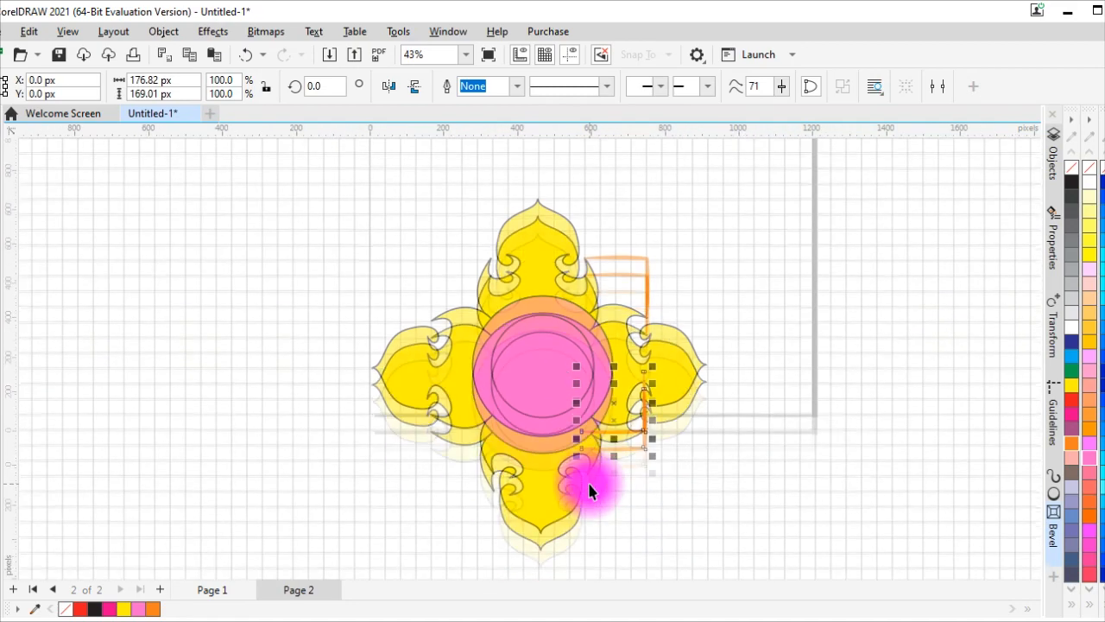
drag(612, 404, 618, 444)
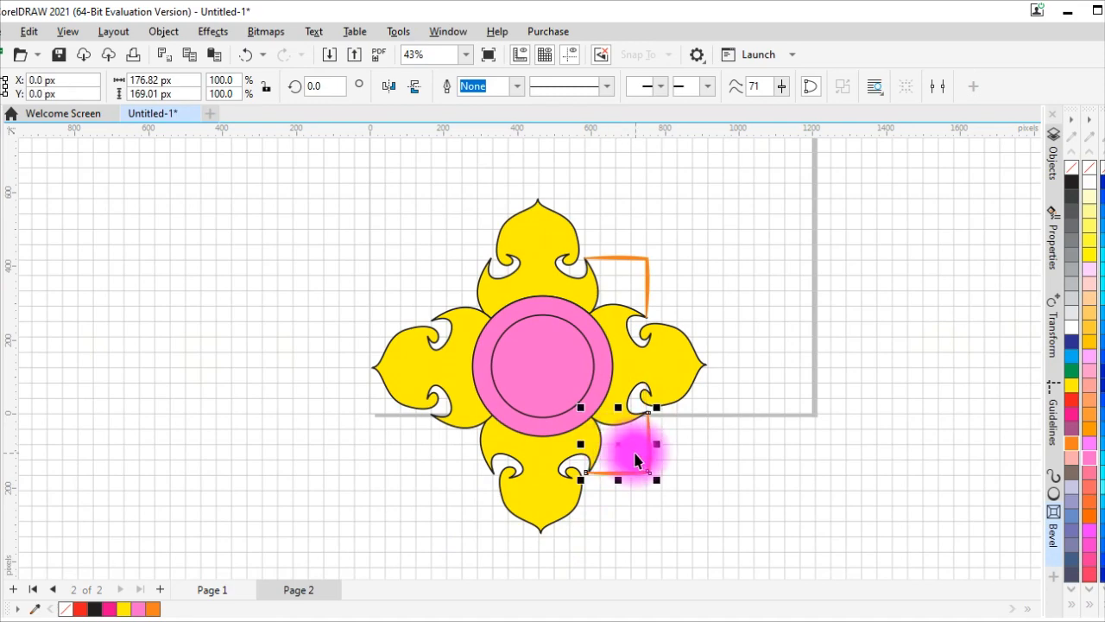
Fine-tune the lower corner bar's position so its ends line up with the barb tips of the right and bottom petals.
scroll(633, 458, up, 2)
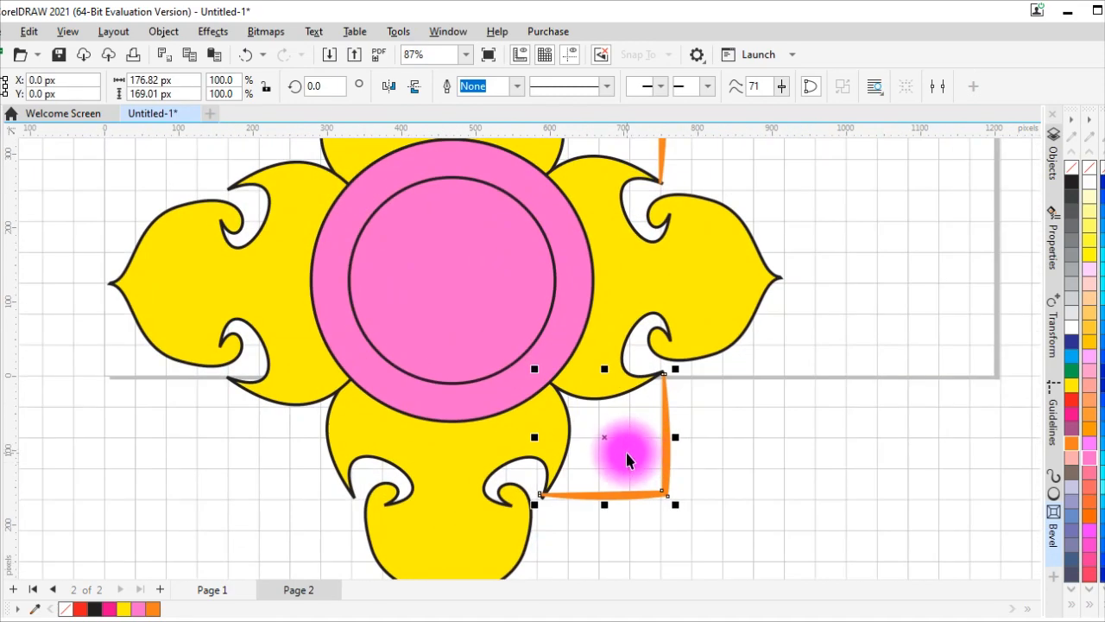
click(603, 441)
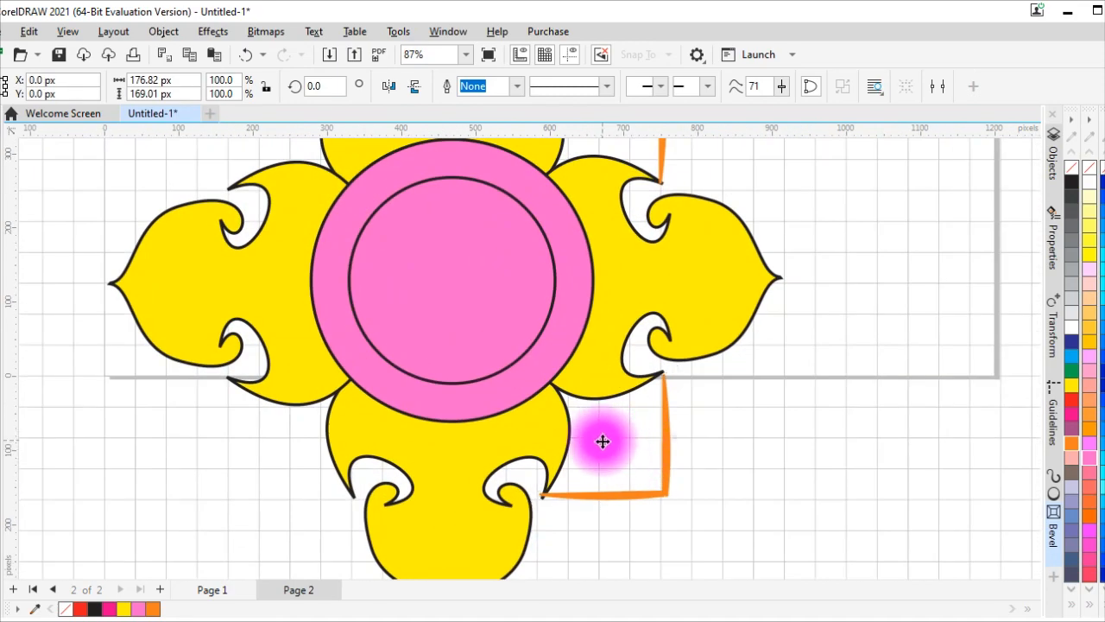
drag(602, 440, 602, 437)
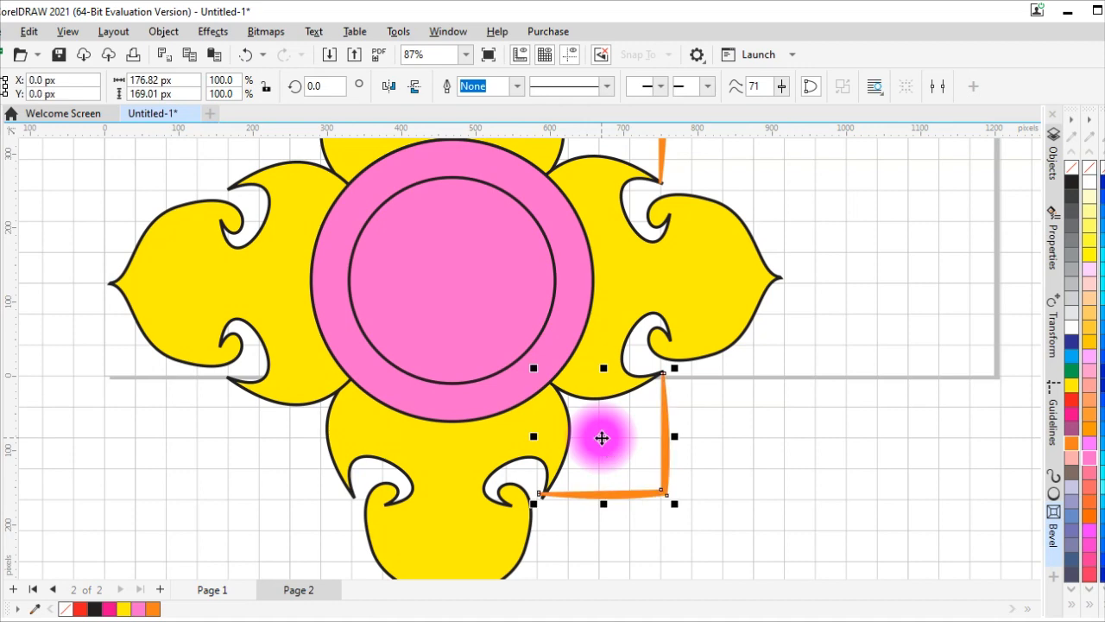
scroll(559, 476, up, 3)
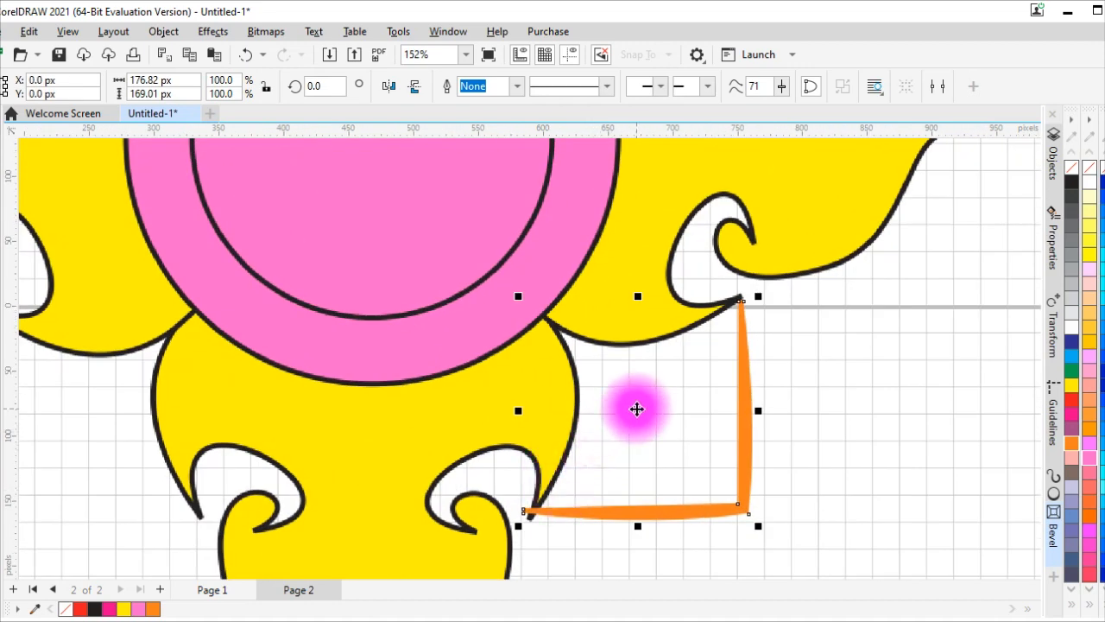
drag(637, 409, 636, 403)
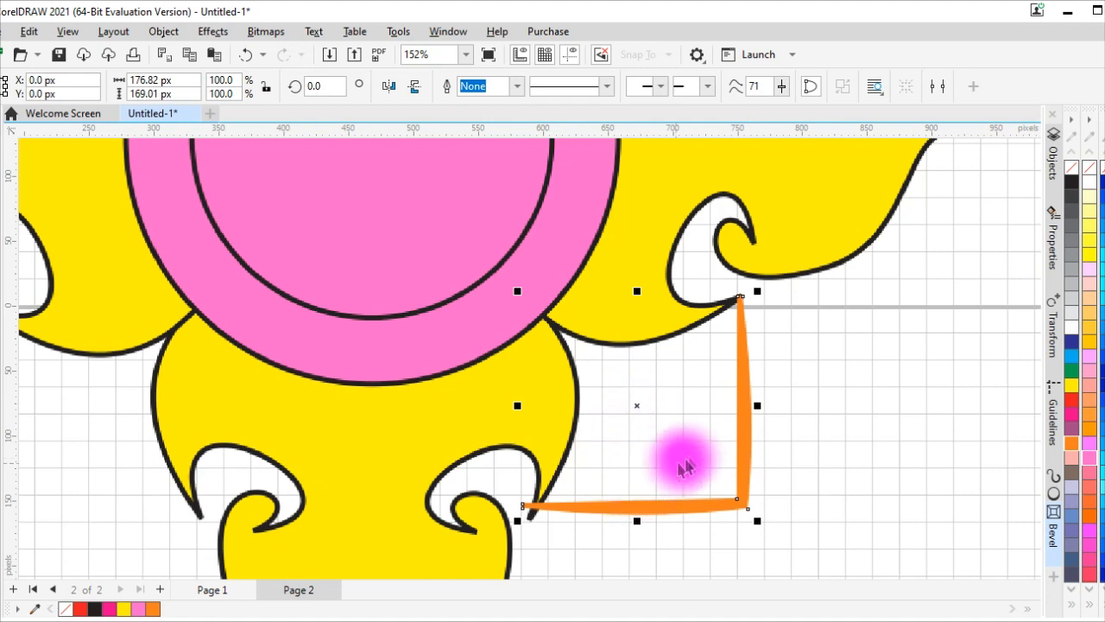
mouse_move(632, 412)
mouse_down()
mouse_move(636, 402)
mouse_move(643, 412)
mouse_up()
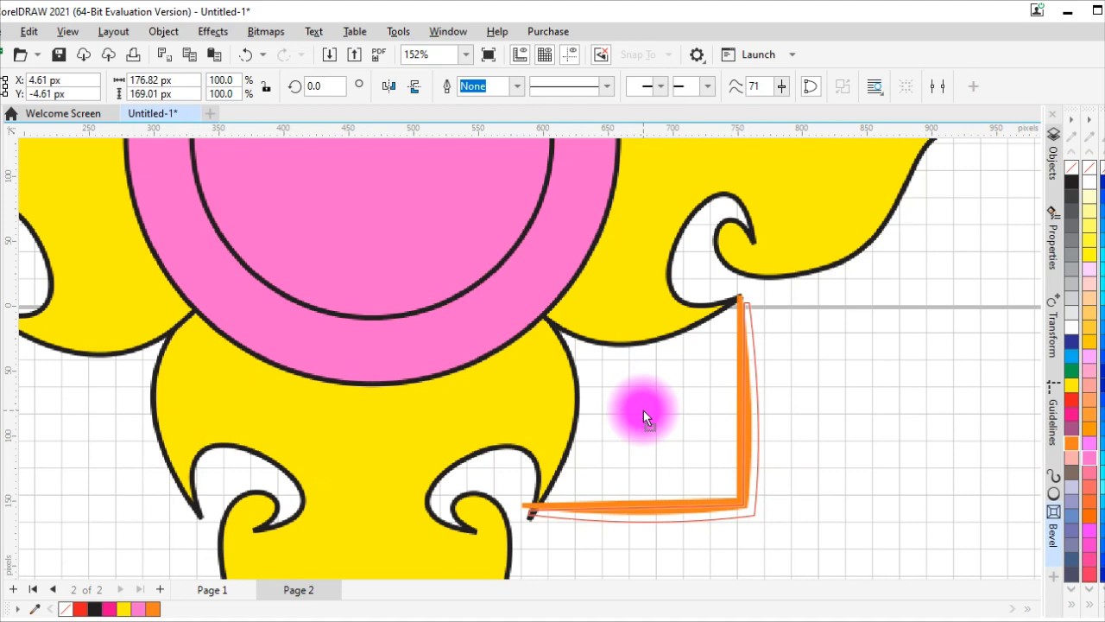
drag(644, 410, 640, 410)
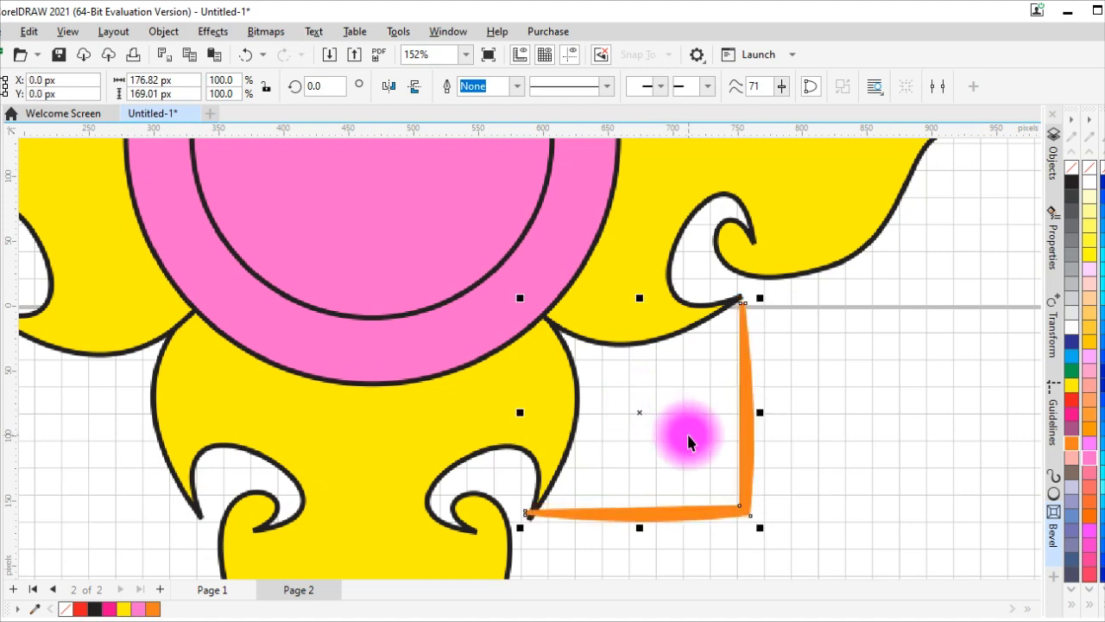
Rotate the lower corner bar by about 2.273 degrees so both ends touch the barb tips, and deselect it.
click(639, 414)
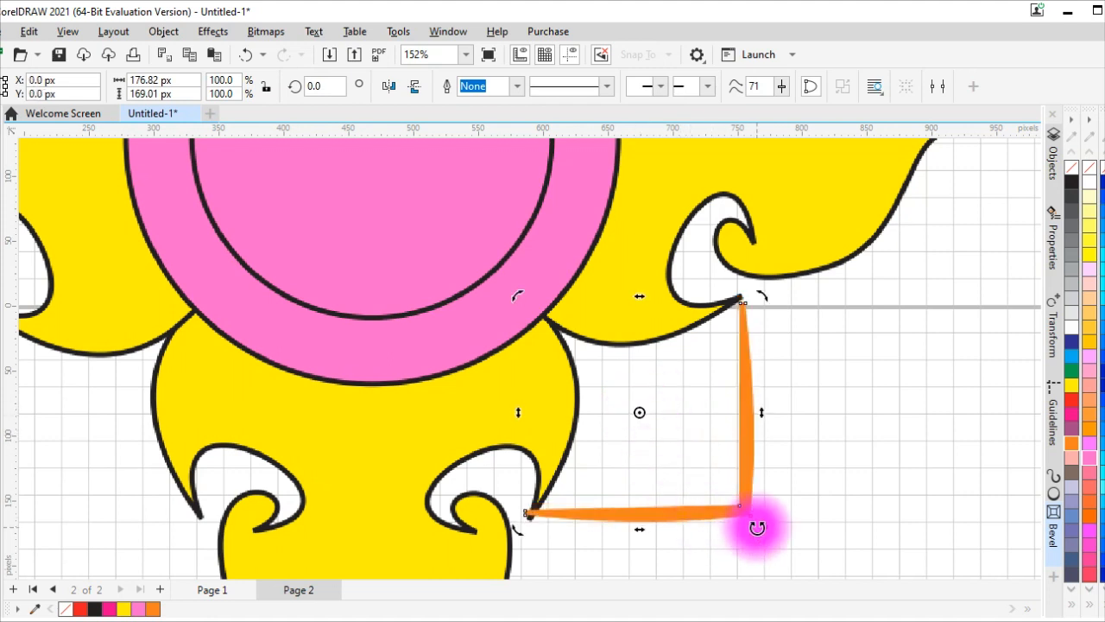
drag(758, 528, 760, 525)
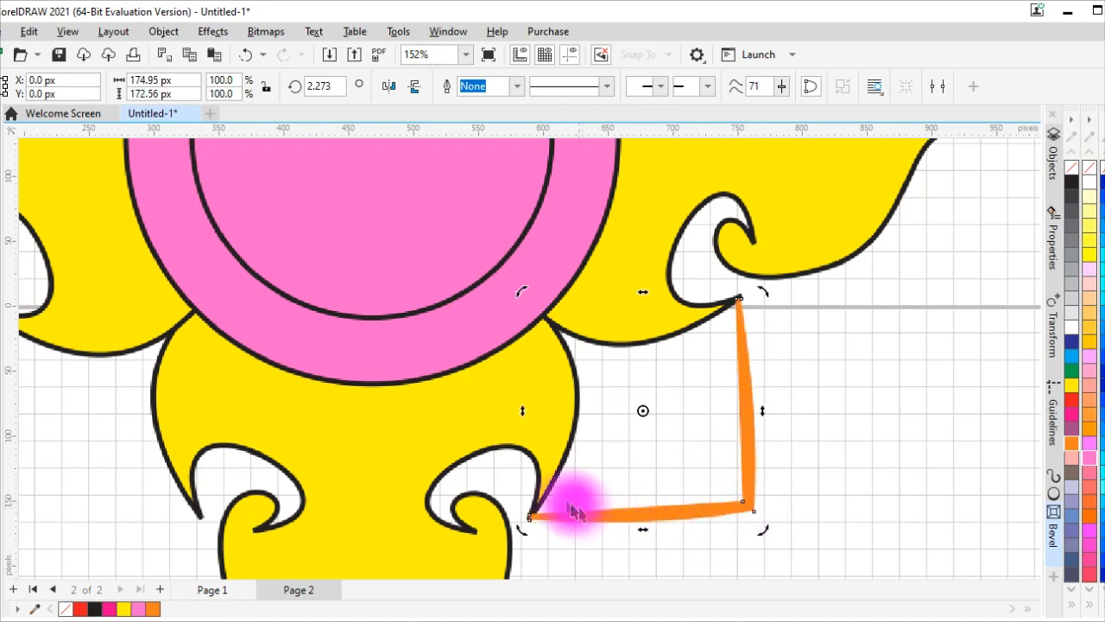
scroll(335, 419, down, 2)
scroll(335, 424, left, 3)
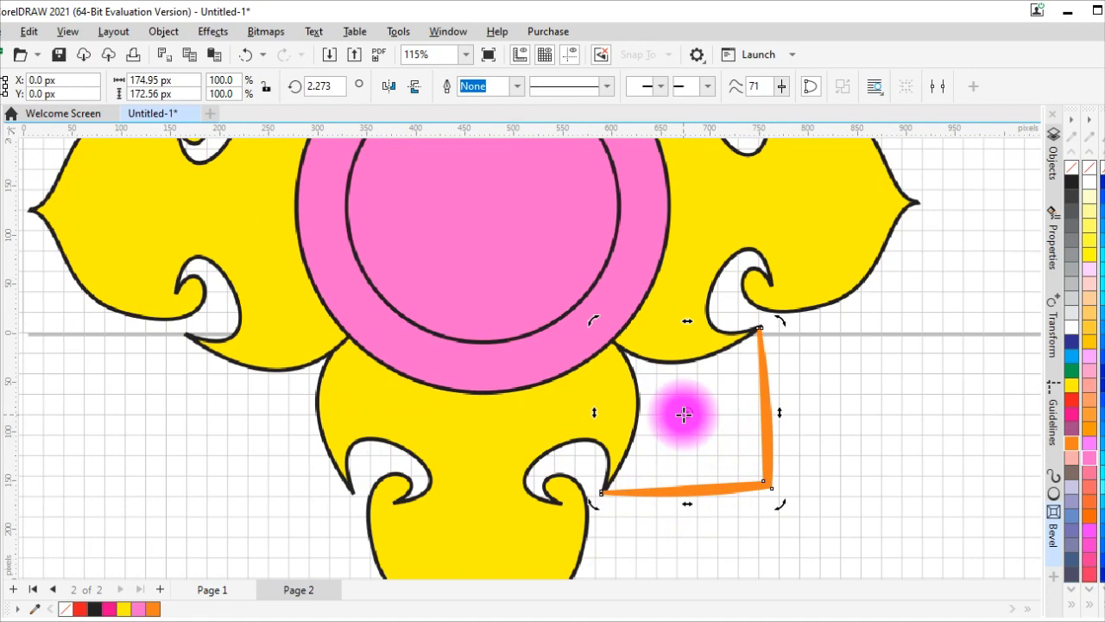
scroll(683, 415, down, 7)
click(792, 313)
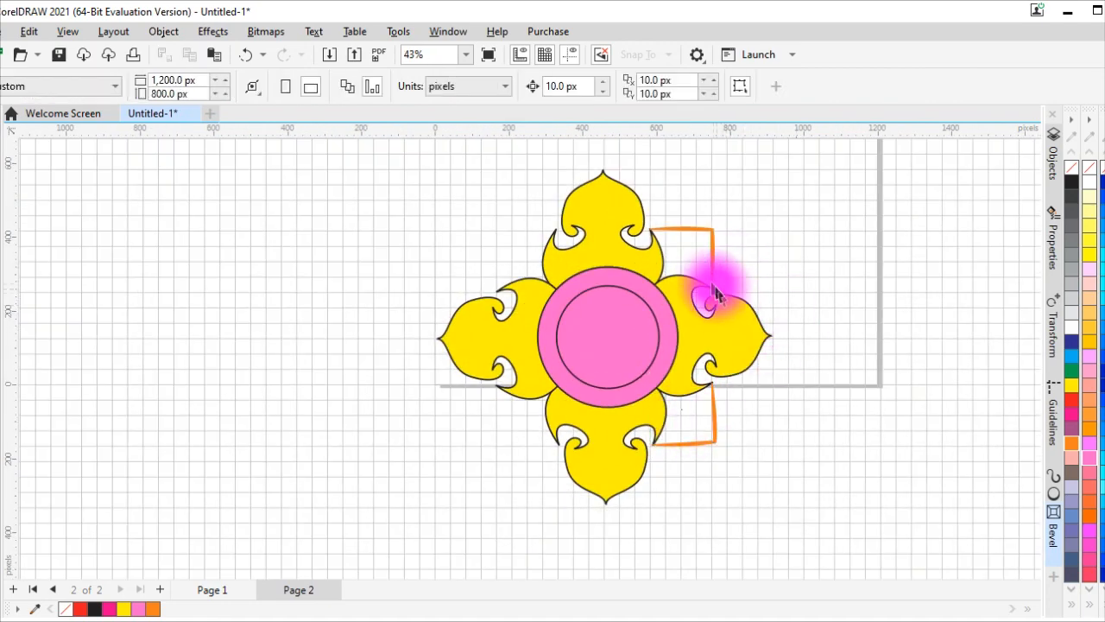
Duplicate both right-hand corner bars, mirror the copies horizontally and move them into the gaps on the ornament's left side.
click(713, 240)
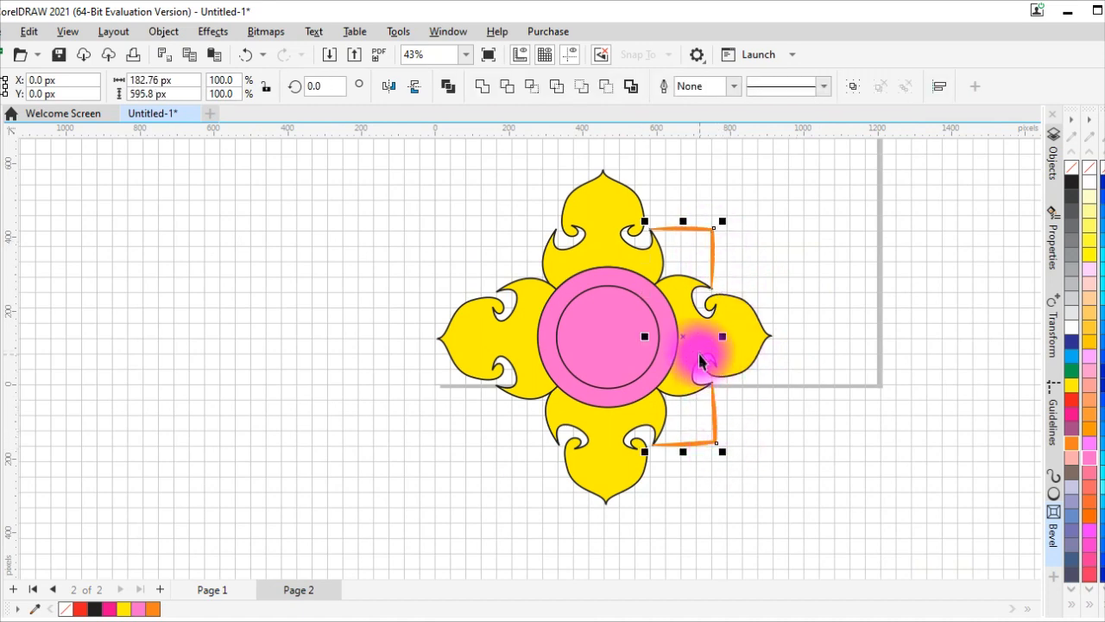
click(389, 87)
drag(666, 333, 518, 339)
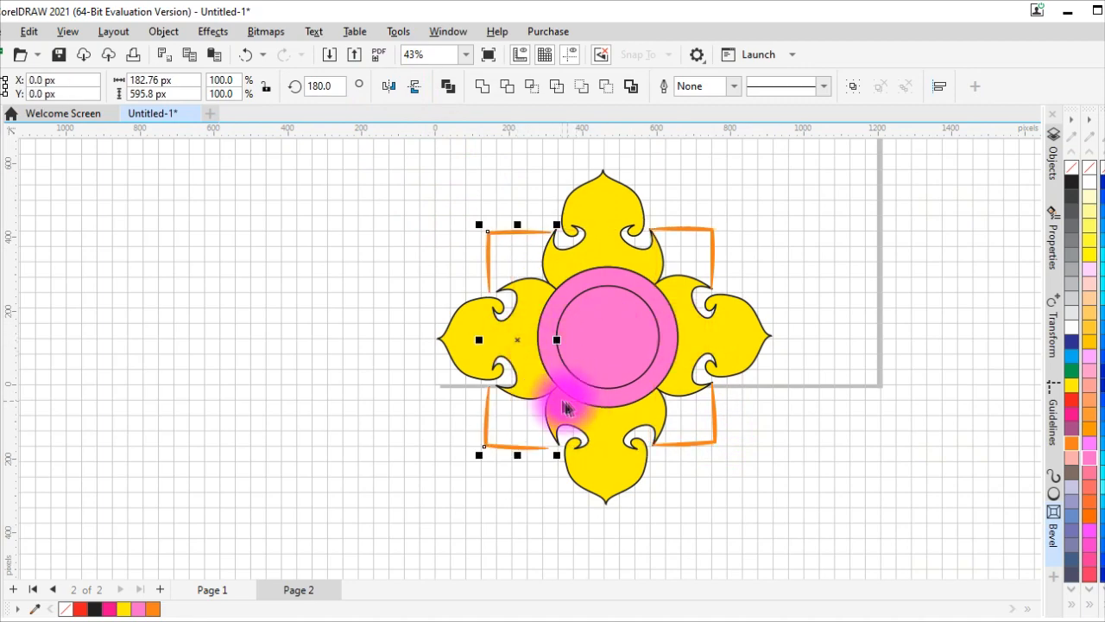
Rotate the upper-left corner bar to a rotation angle of 181.289 degrees.
scroll(519, 335, up, 3)
scroll(519, 337, down, 2)
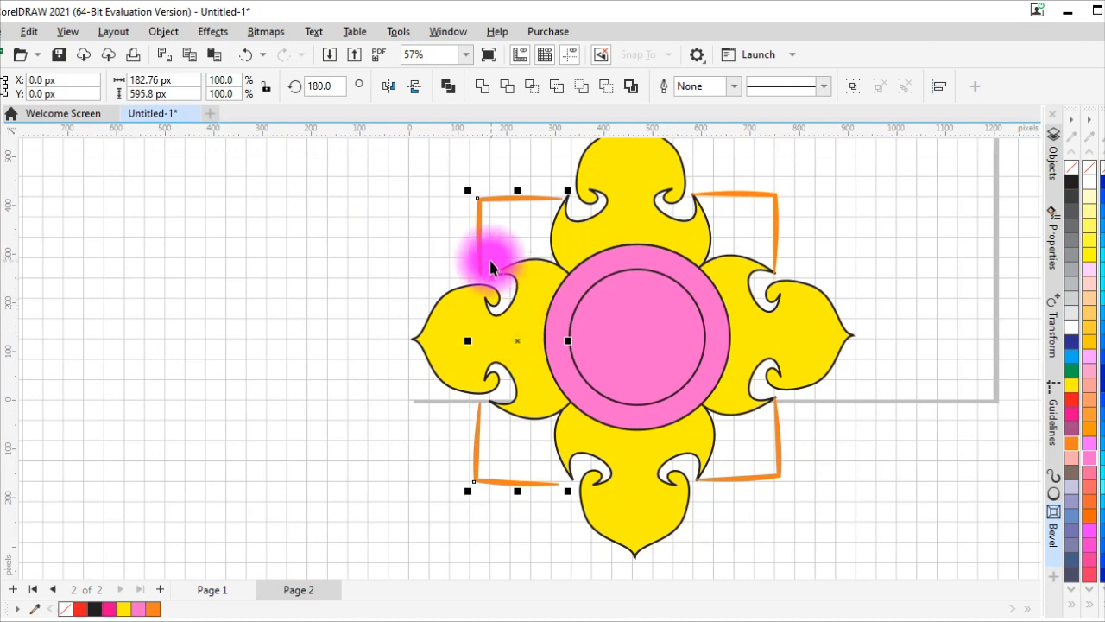
click(480, 207)
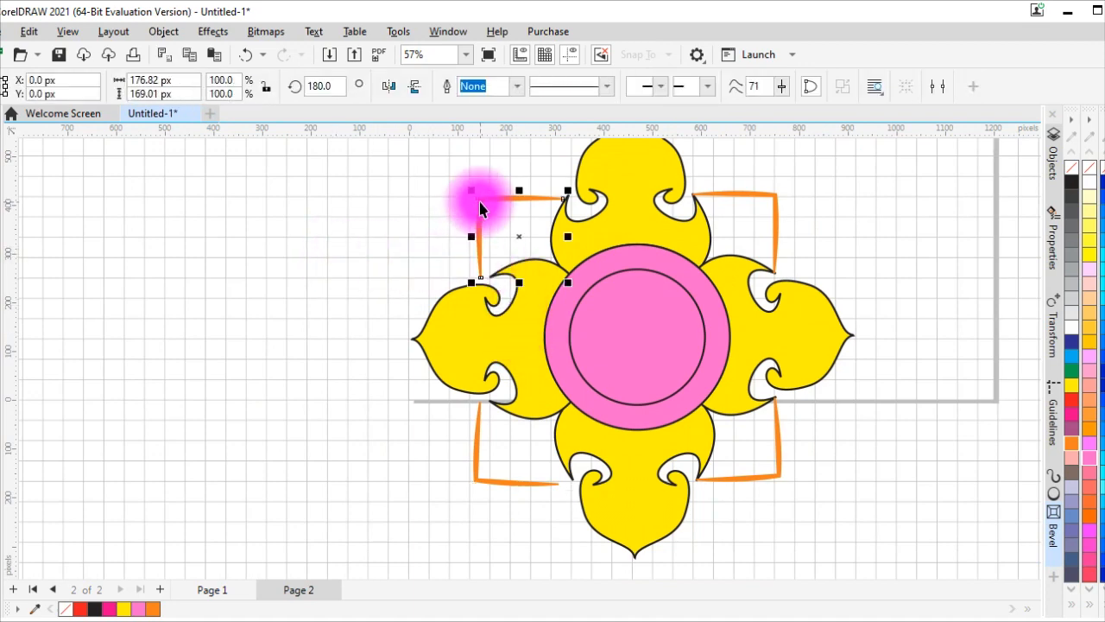
click(509, 228)
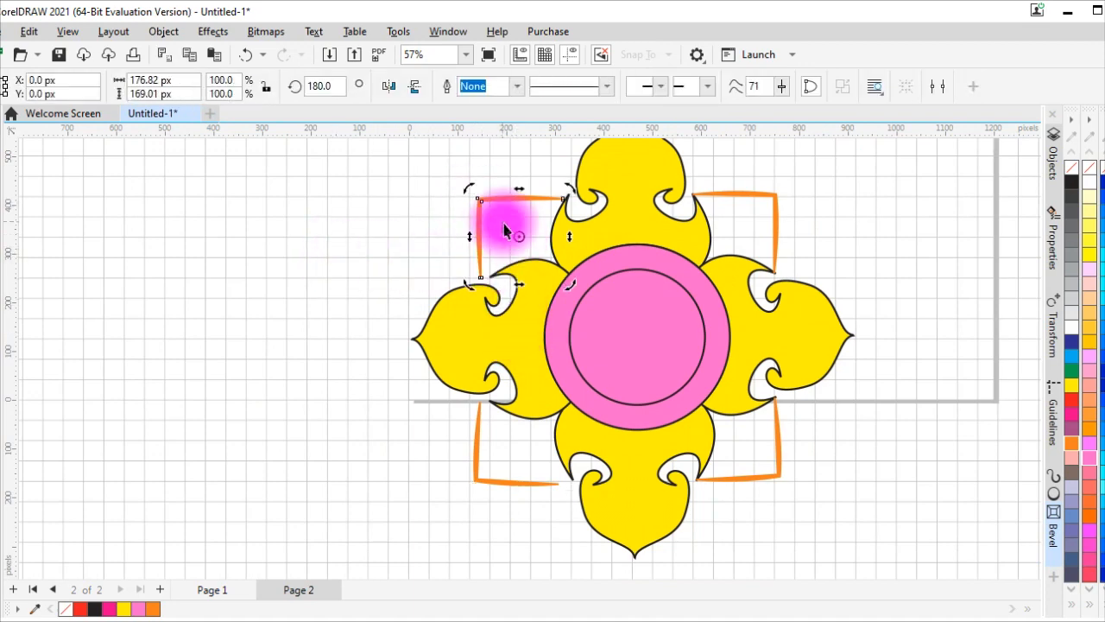
mouse_move(475, 188)
mouse_down()
mouse_move(473, 199)
mouse_move(497, 218)
mouse_move(471, 182)
mouse_up()
scroll(509, 227, up, 2)
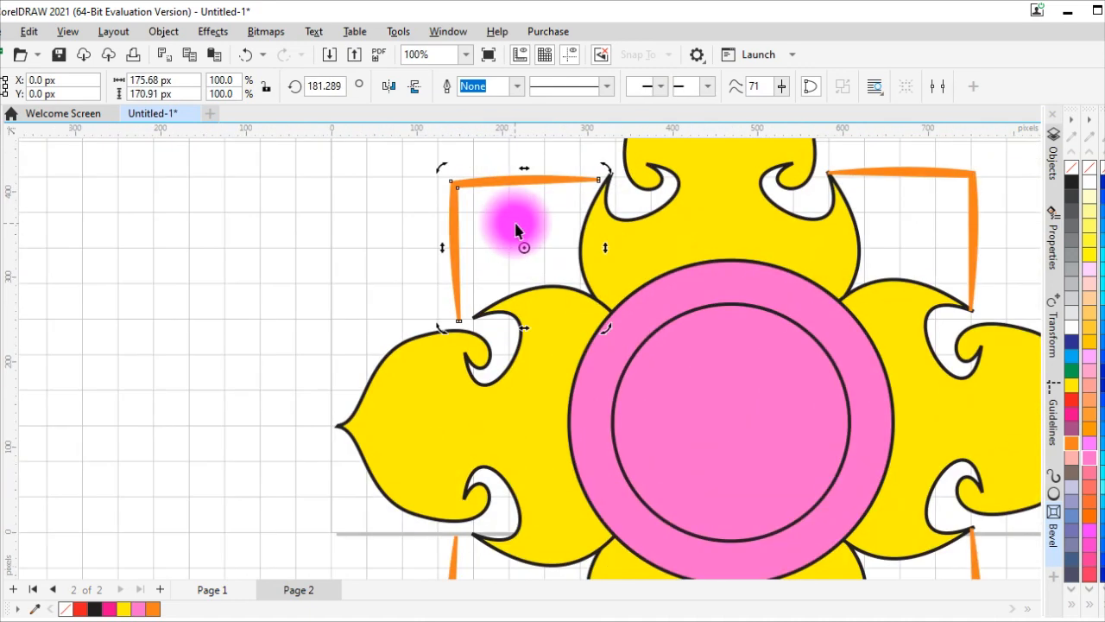
Move the upper-left corner bar so its ends meet the barb tips of the top and left petals.
click(516, 239)
click(475, 182)
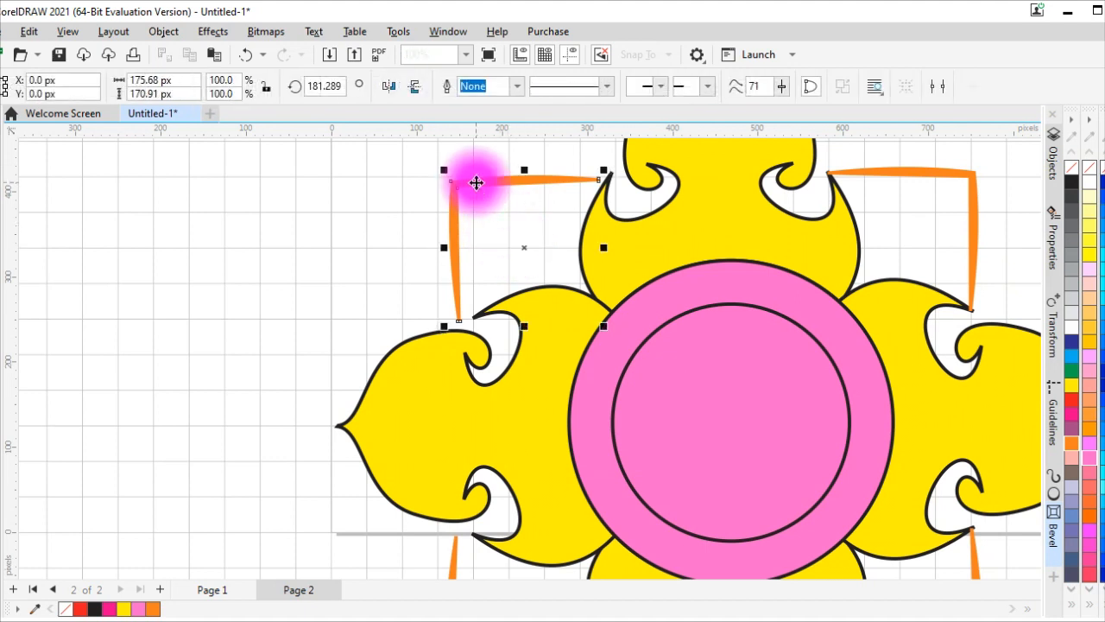
drag(525, 248, 539, 242)
click(412, 254)
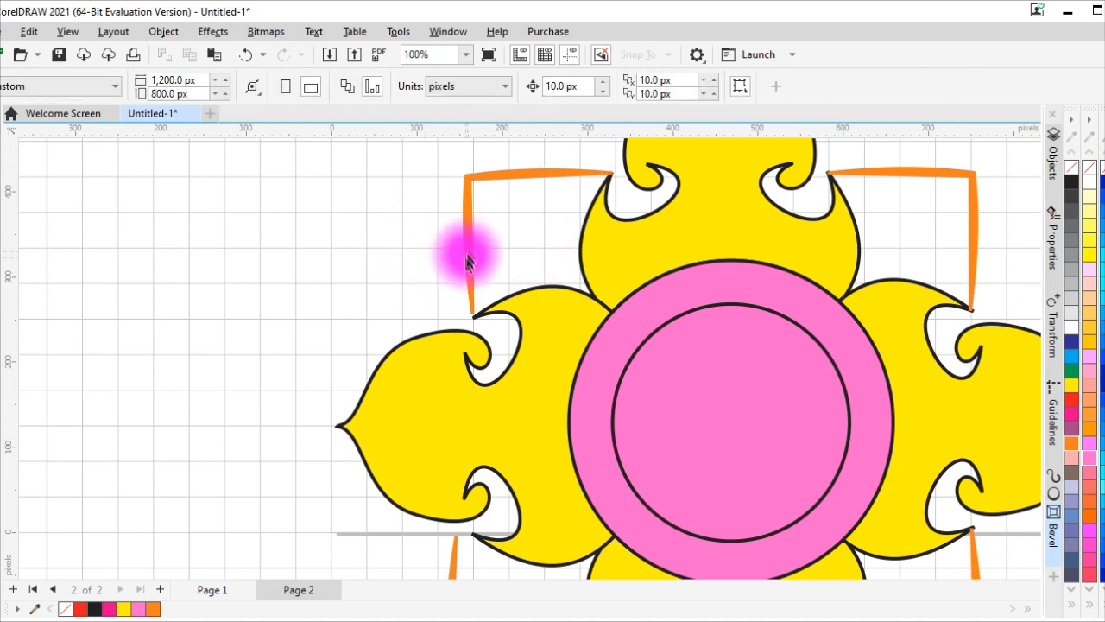
click(479, 229)
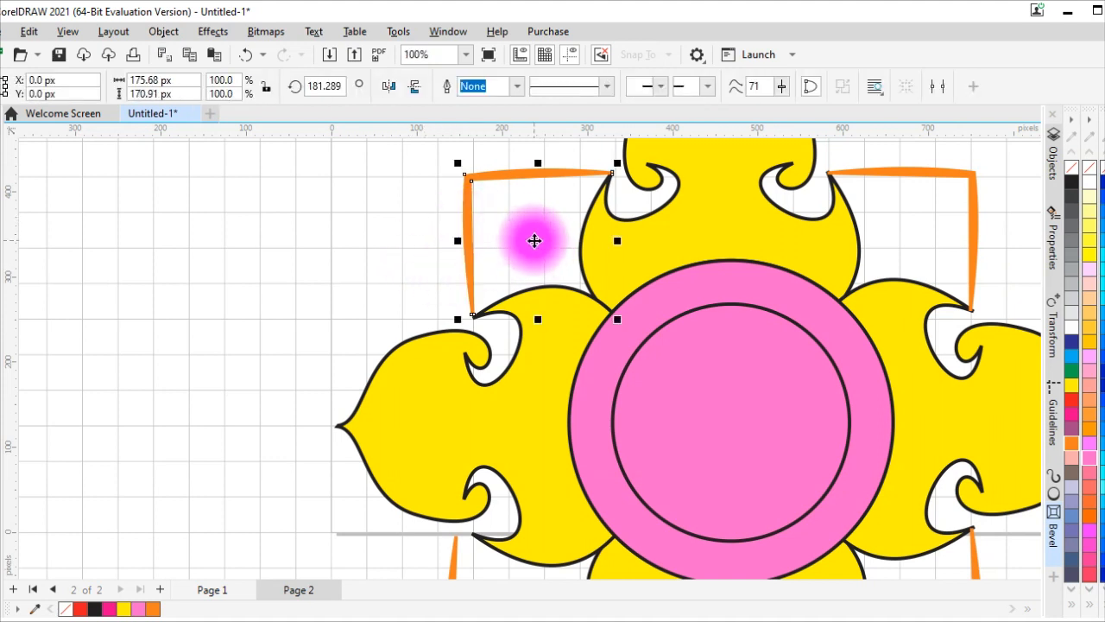
drag(536, 244, 534, 240)
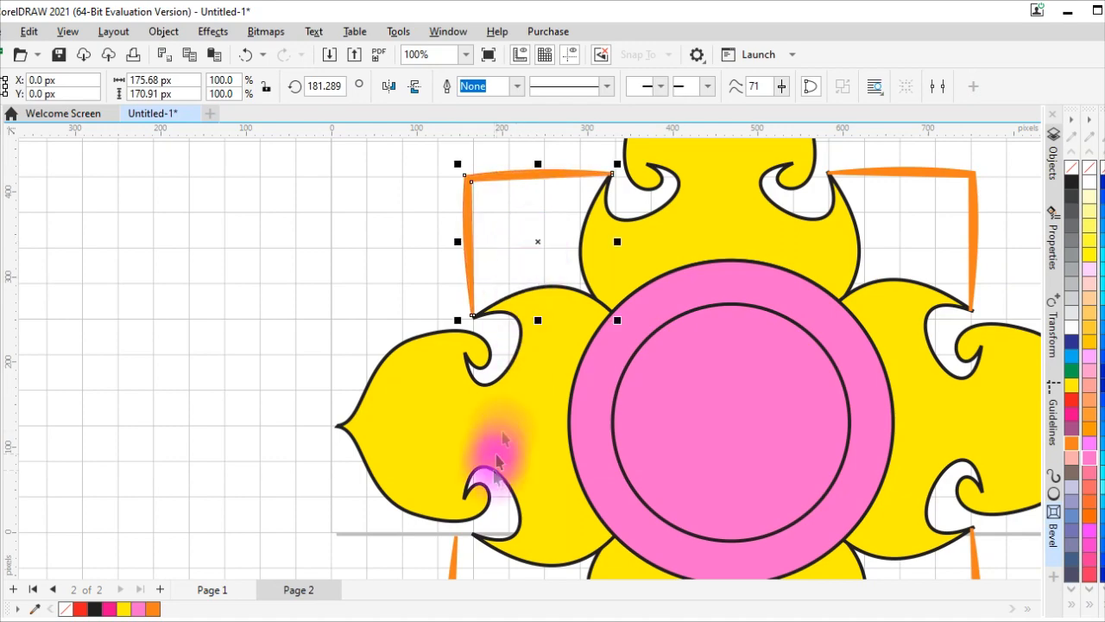
Move the lower-left corner bar so its upper end meets the left petal's barb tip.
scroll(493, 489, down, 4)
scroll(505, 499, up, 5)
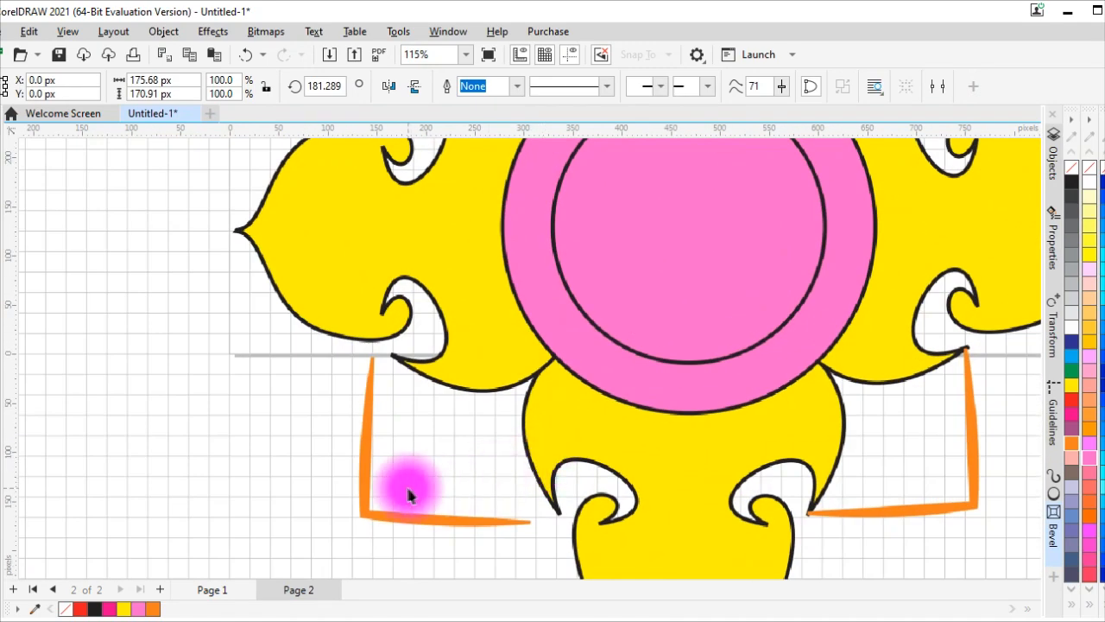
click(366, 506)
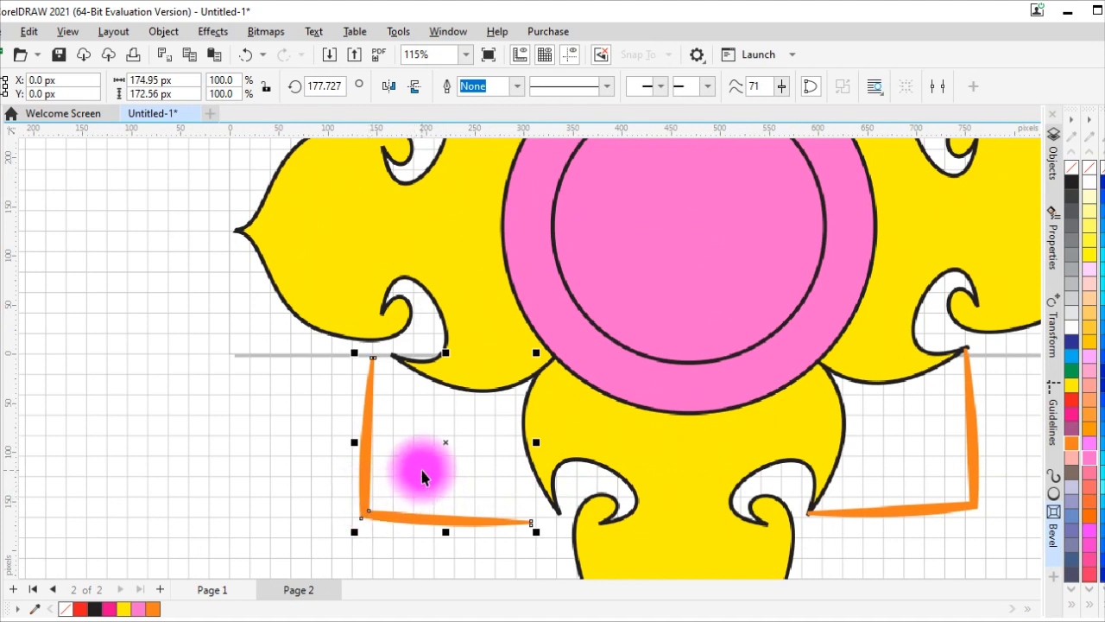
drag(445, 444, 465, 441)
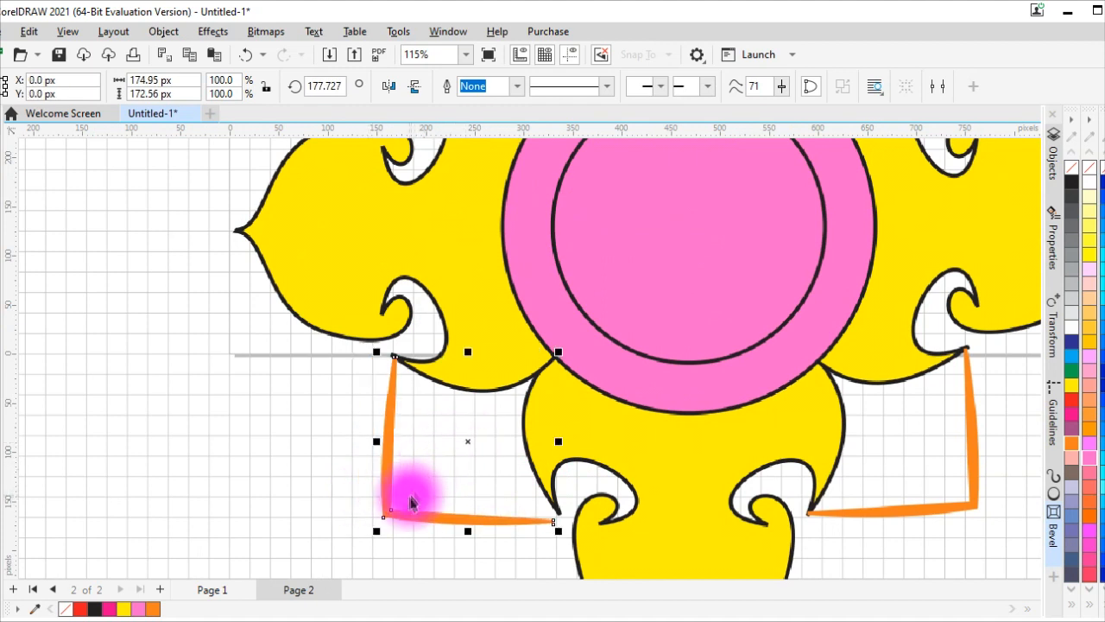
Rotate the lower-left corner bar to 181.619 degrees and nudge its ends onto the left and bottom petals' barb tips.
click(467, 442)
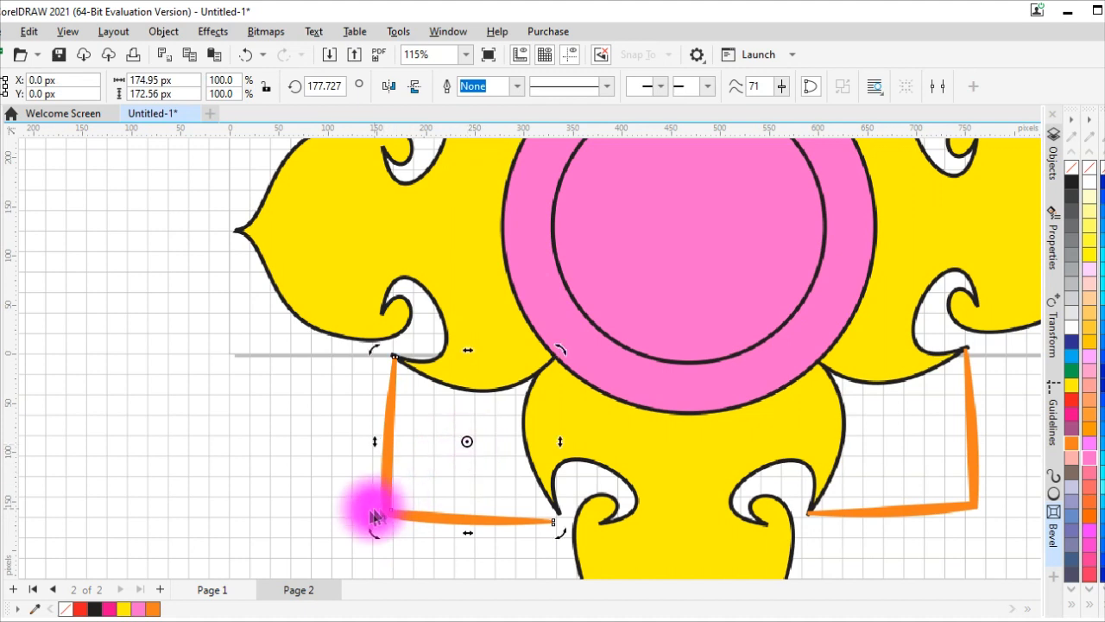
drag(367, 525, 388, 526)
click(461, 448)
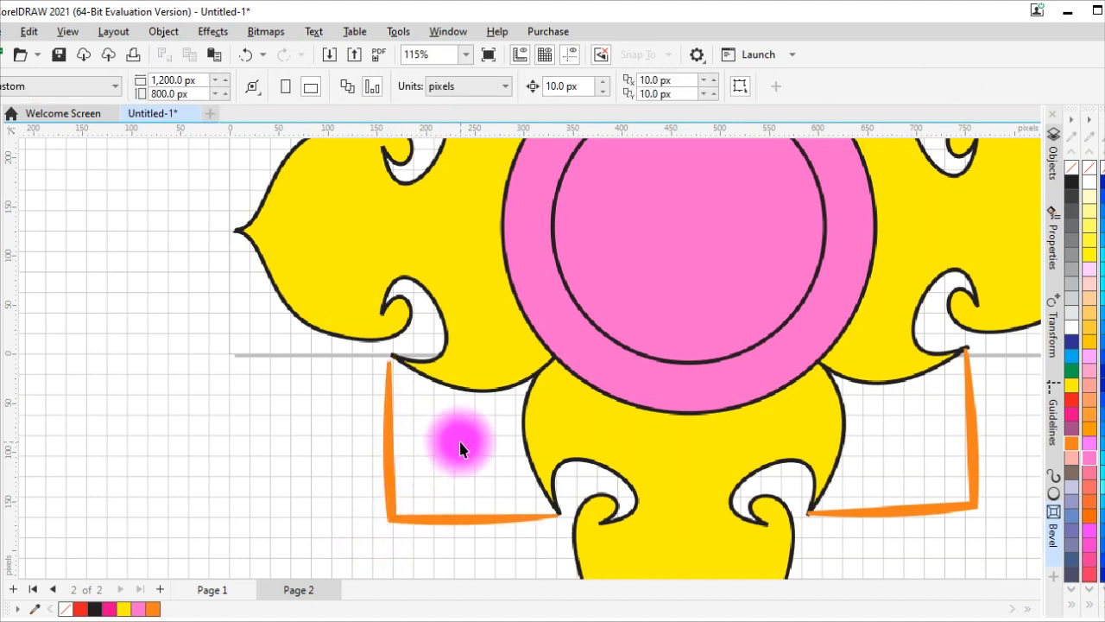
click(393, 482)
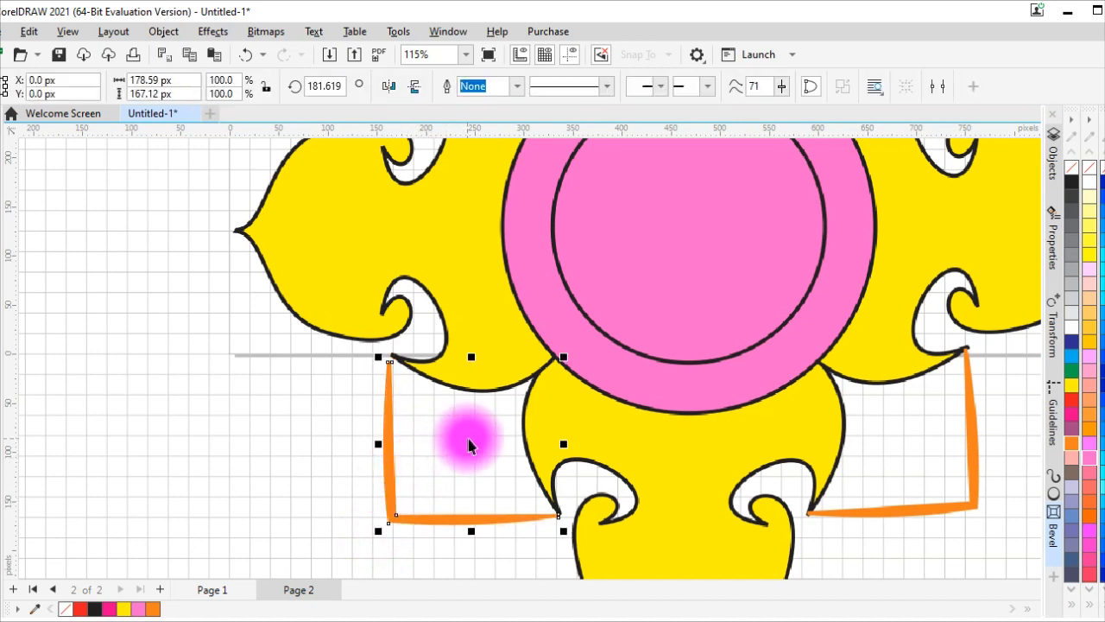
drag(472, 443, 474, 438)
scroll(474, 438, down, 3)
scroll(481, 455, down, 1)
click(229, 365)
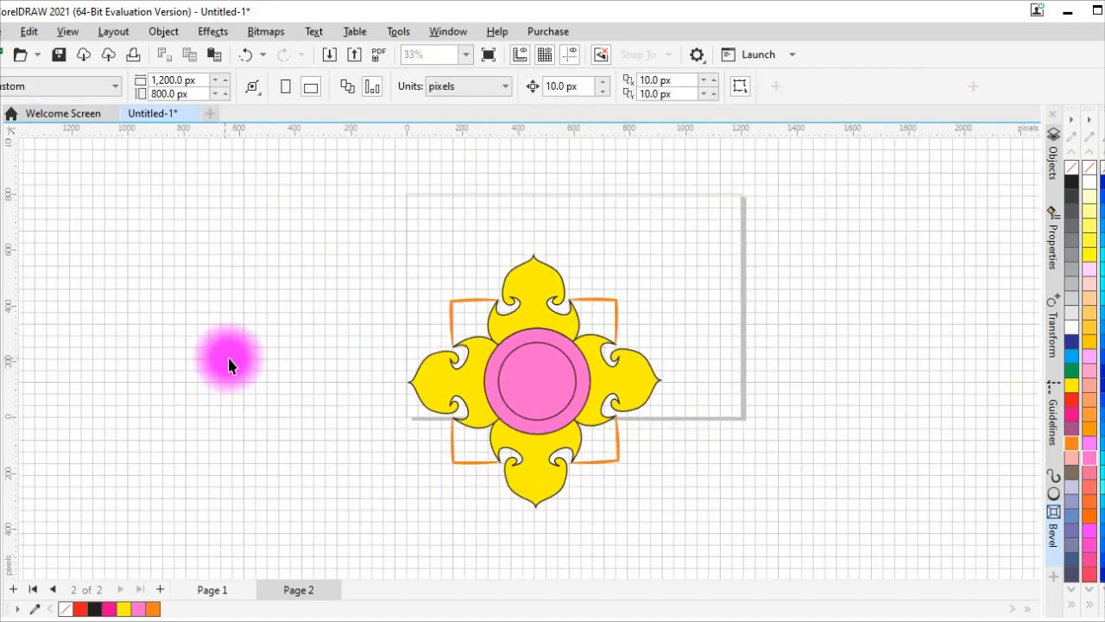
Select the whole ornament and move it off the page to the empty area on the left.
drag(377, 247, 678, 537)
drag(537, 385, 250, 377)
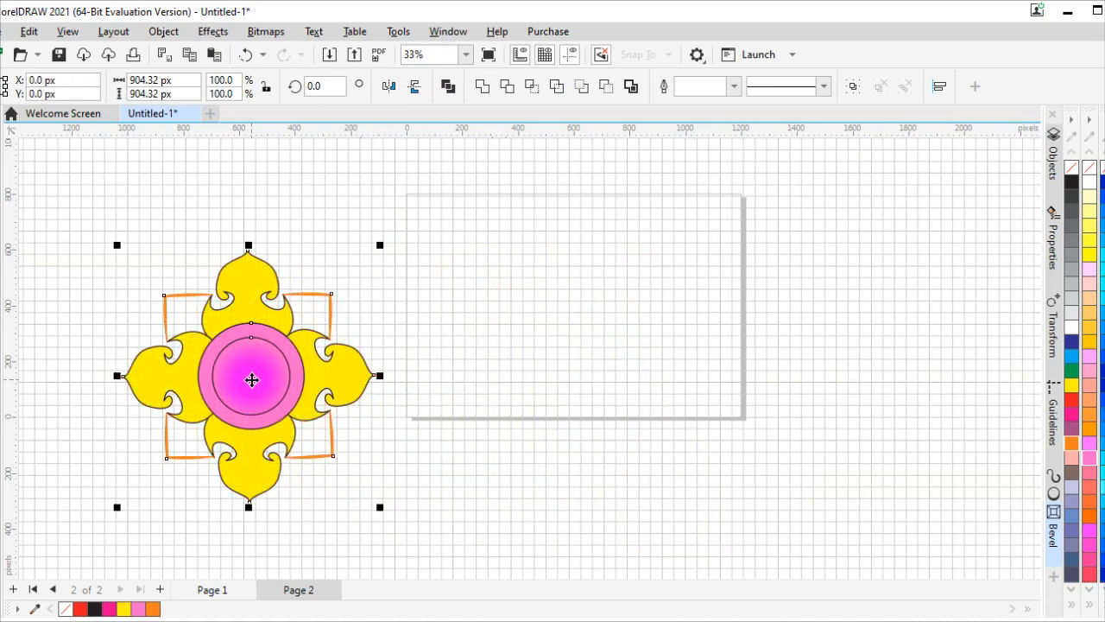
click(537, 421)
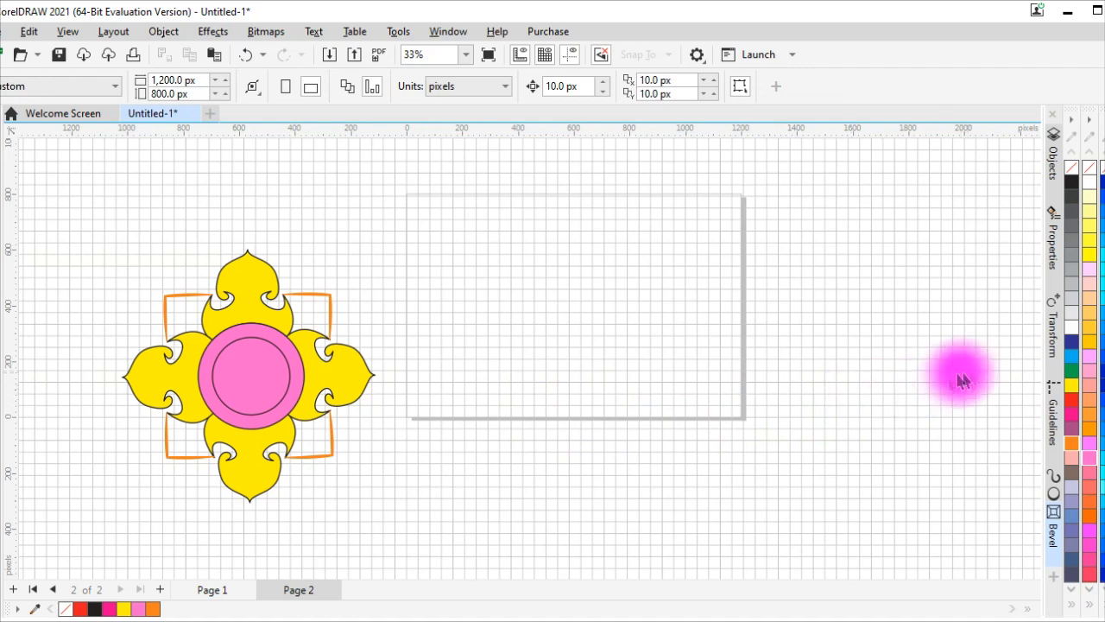
Cover the page with a green-filled rectangle about 1,243 by 818 px and lock it.
click(1077, 386)
click(654, 423)
click(3, 275)
drag(401, 194, 748, 420)
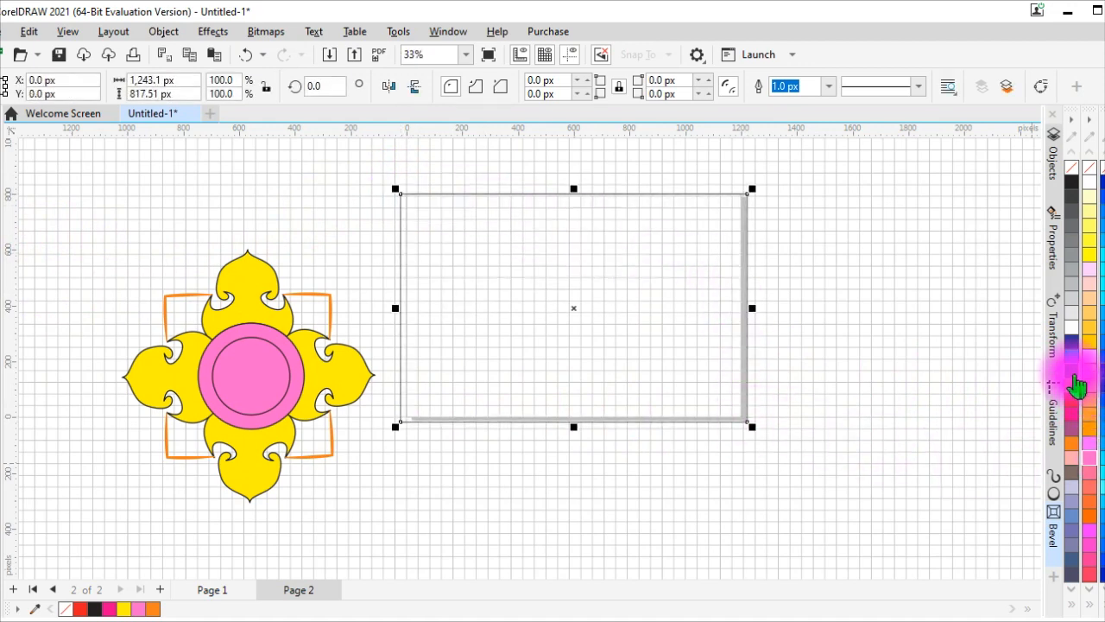
click(1074, 377)
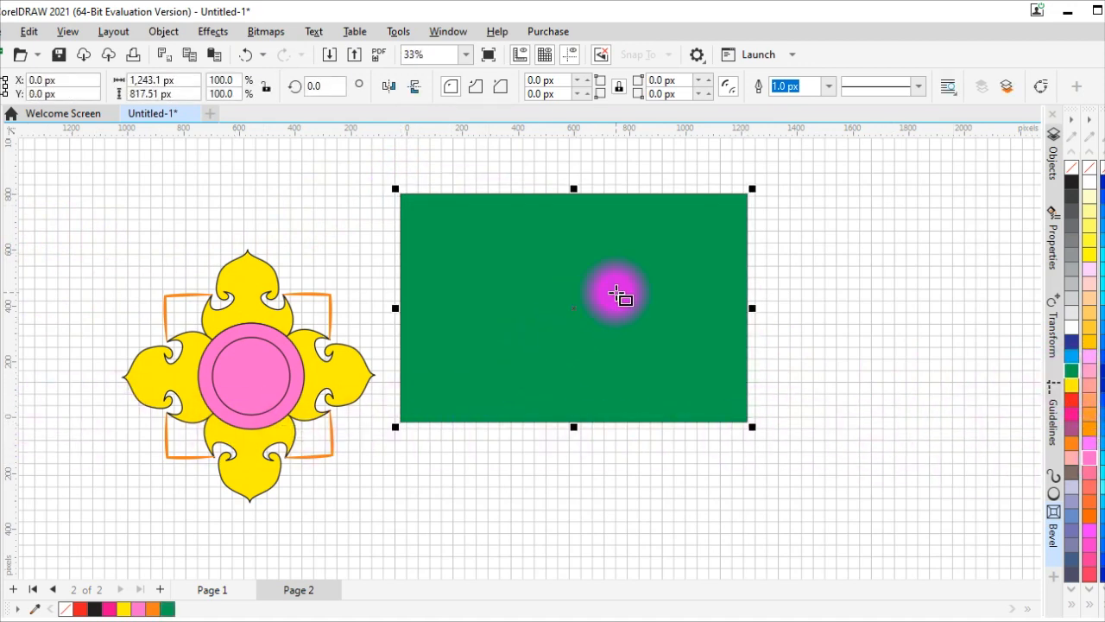
right_click(617, 294)
click(633, 299)
drag(72, 228, 353, 516)
drag(235, 385, 524, 321)
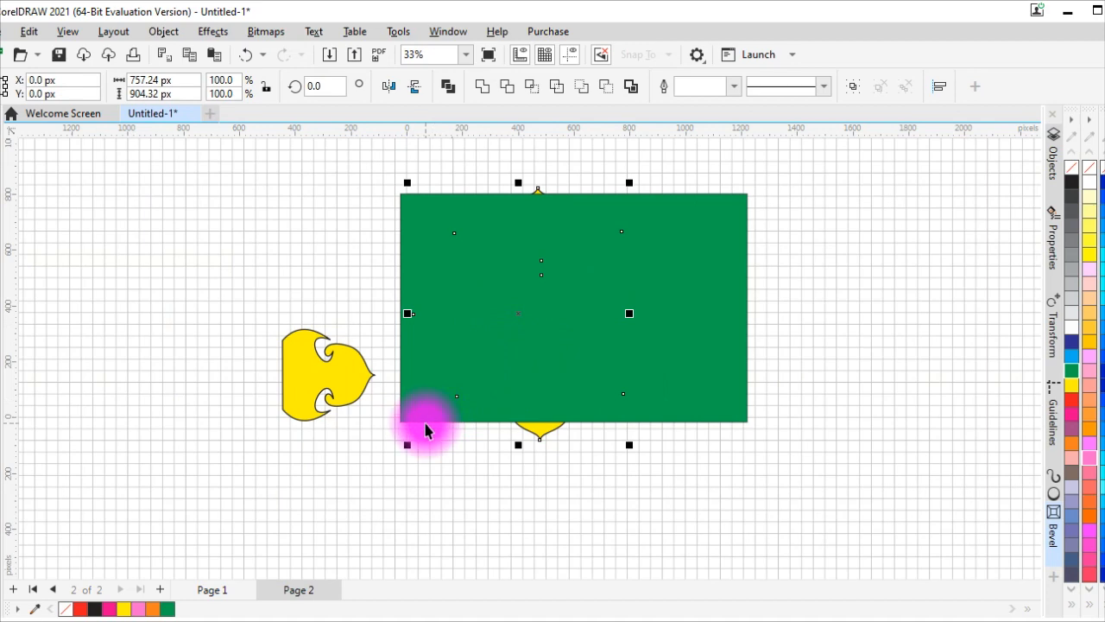
key(ctrl+z)
Select all parts of the ornament and move them together onto the green rectangle.
drag(38, 190, 382, 520)
drag(254, 378, 560, 316)
right_click(575, 311)
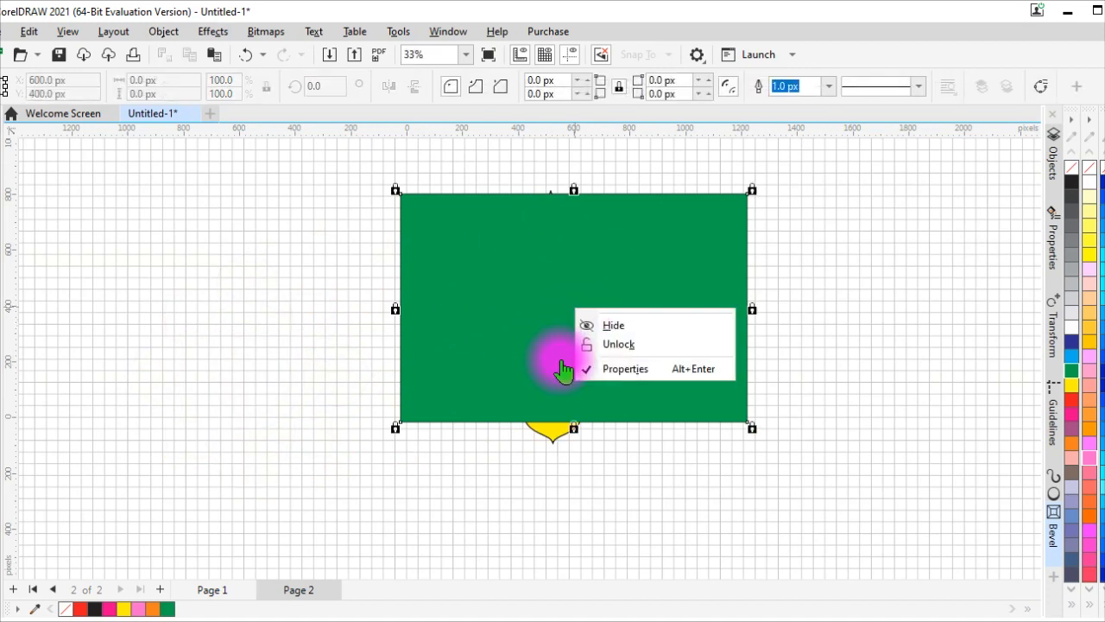
click(553, 309)
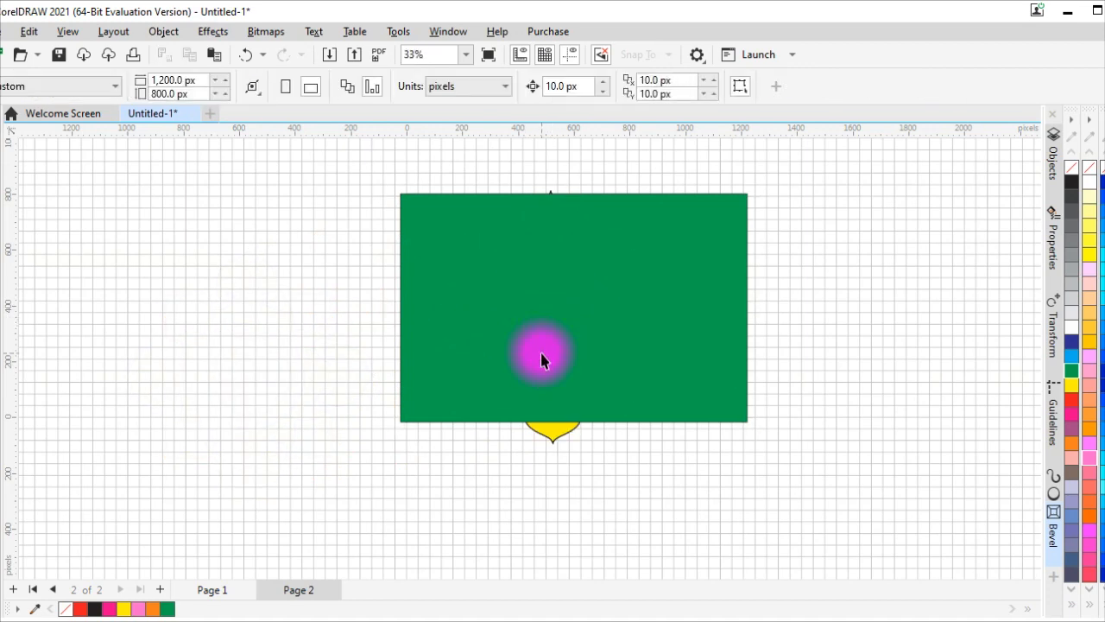
key(ctrl+z)
drag(244, 359, 533, 311)
Unlock the green rectangle and send it to the back of the layer, behind the ornament.
right_click(530, 309)
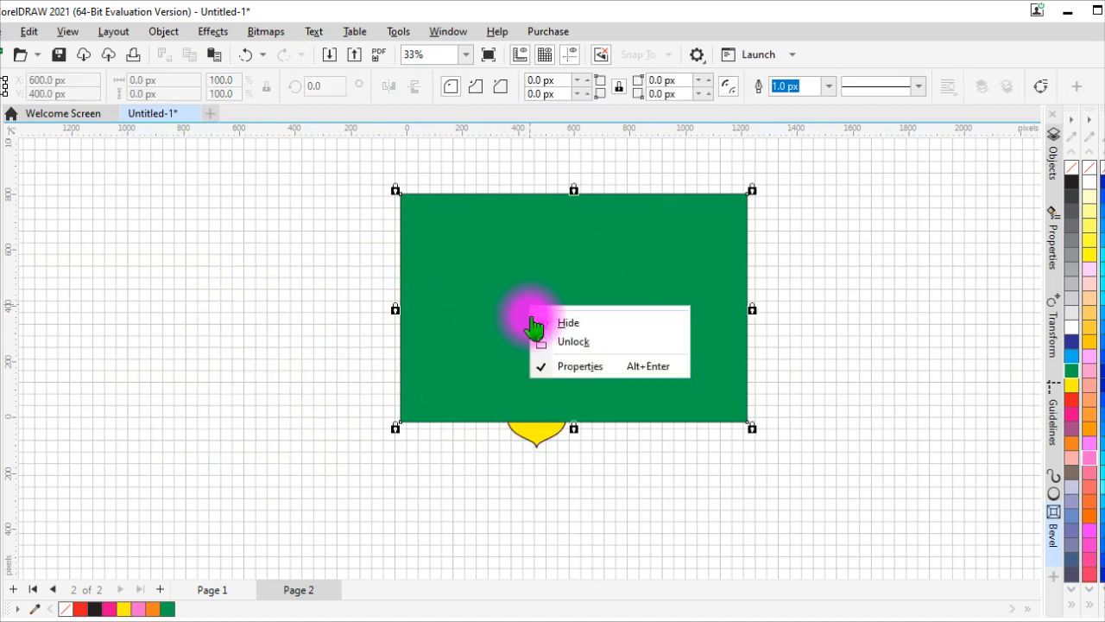
click(537, 341)
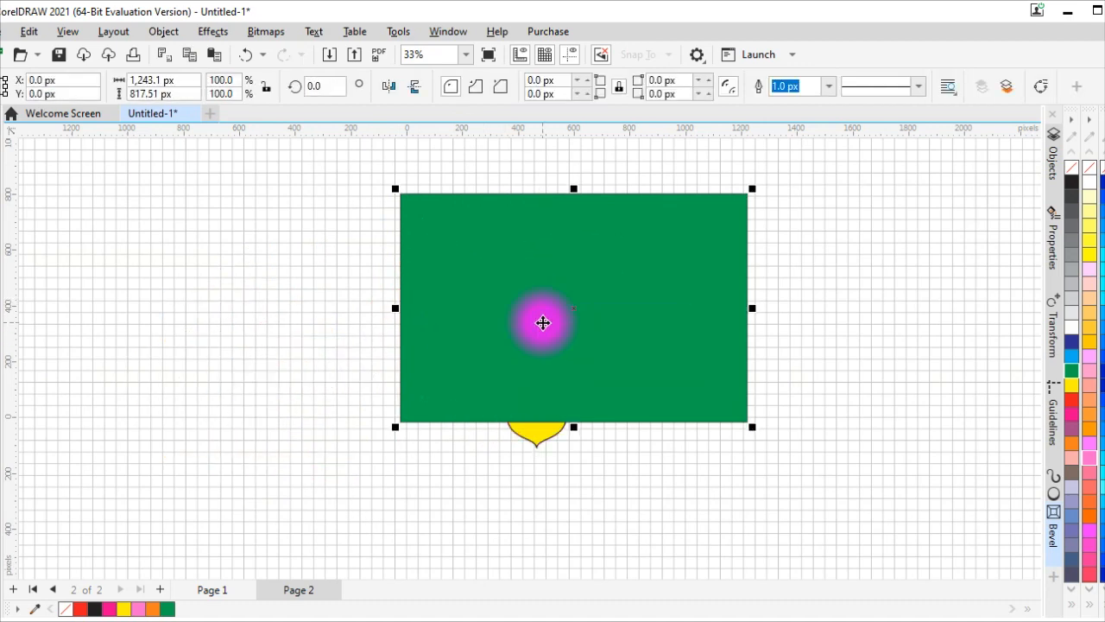
right_click(544, 326)
mouse_move(624, 255)
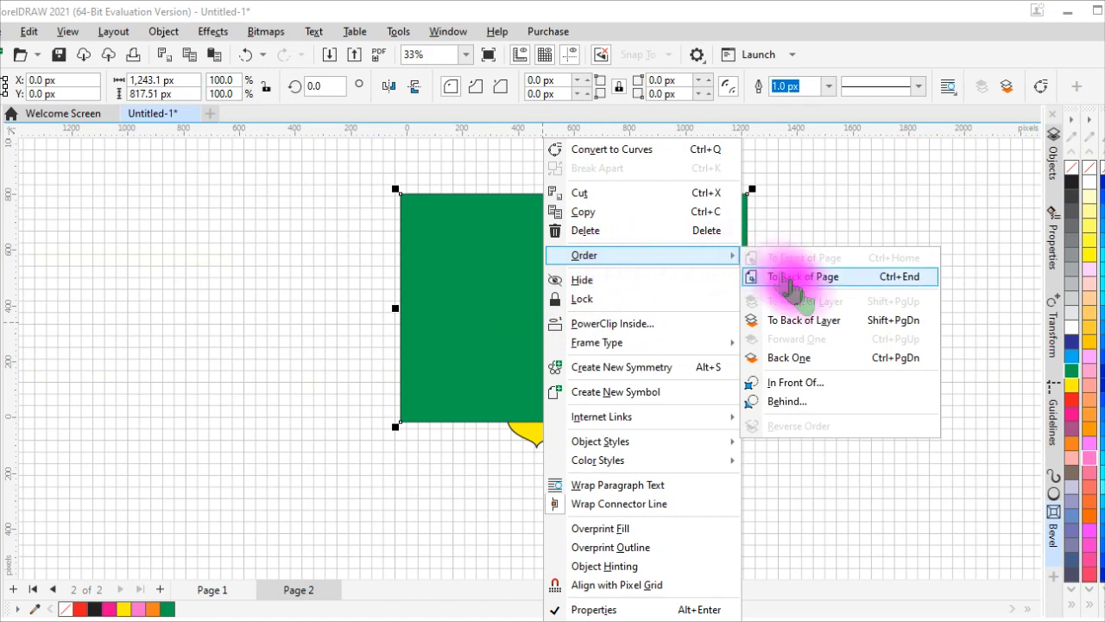
click(803, 321)
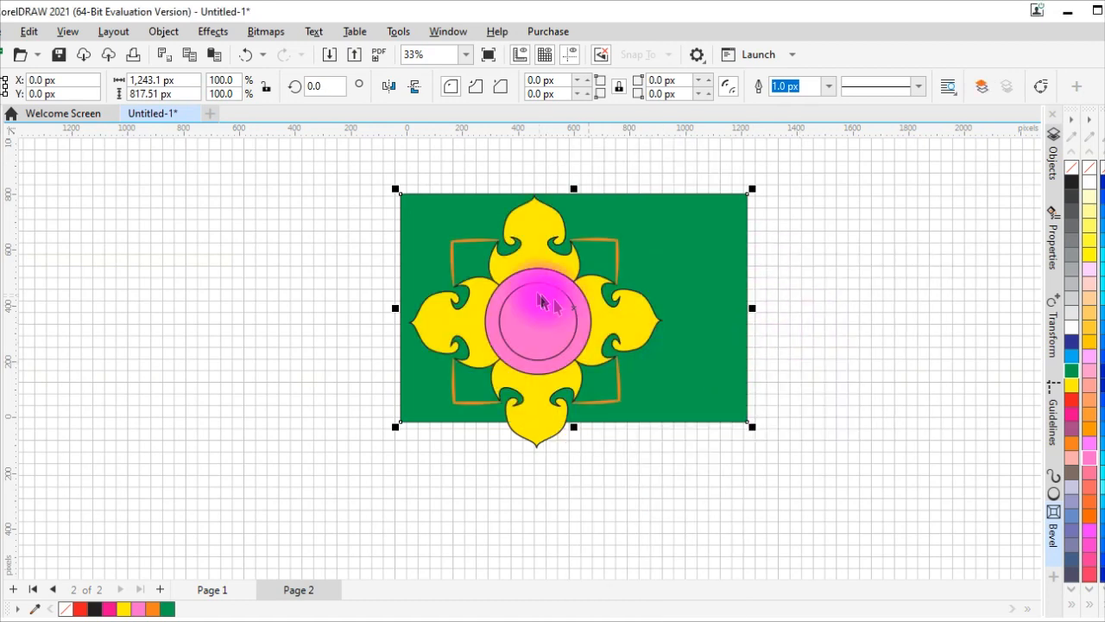
Lock the green background rectangle in place again.
right_click(730, 304)
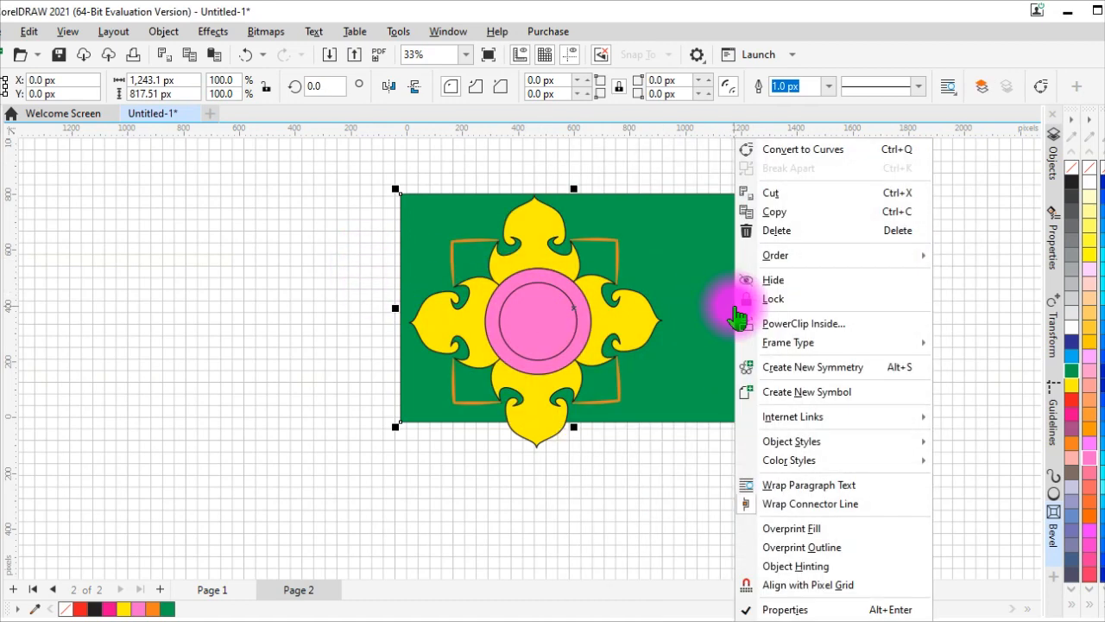
click(791, 299)
key(Escape)
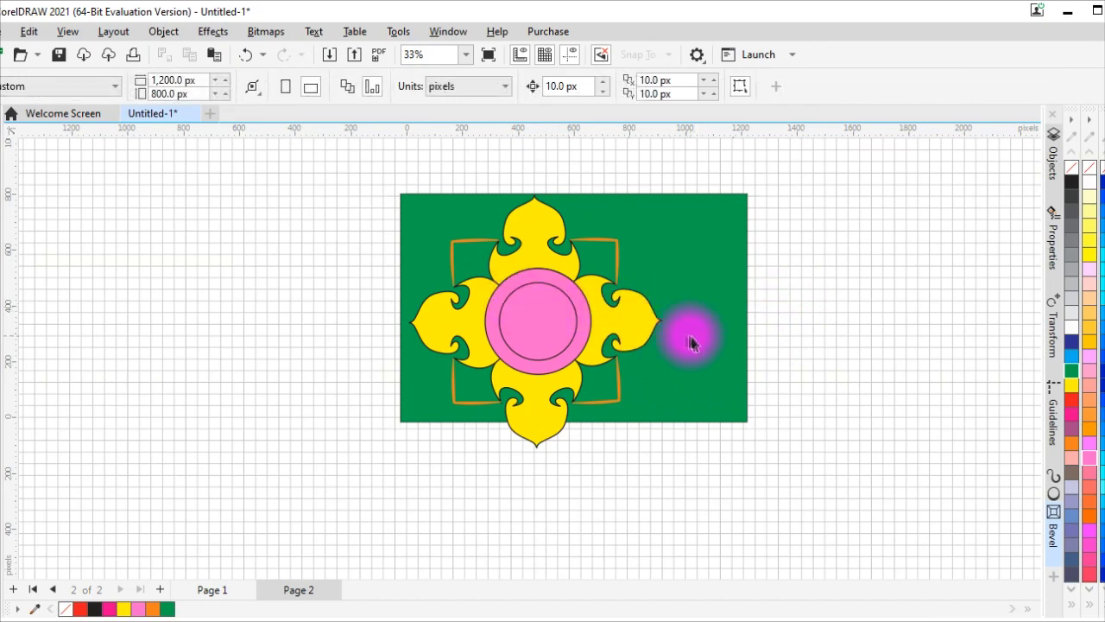
Scale the whole ornament down to about 556 by 556 px and move it fully inside the green background.
scroll(654, 317, up, 2)
scroll(654, 316, down, 1)
drag(320, 162, 704, 488)
drag(665, 172, 607, 289)
drag(458, 384, 553, 291)
Rotate the whole ornament slightly clockwise about its centre and deselect it.
scroll(570, 271, up, 2)
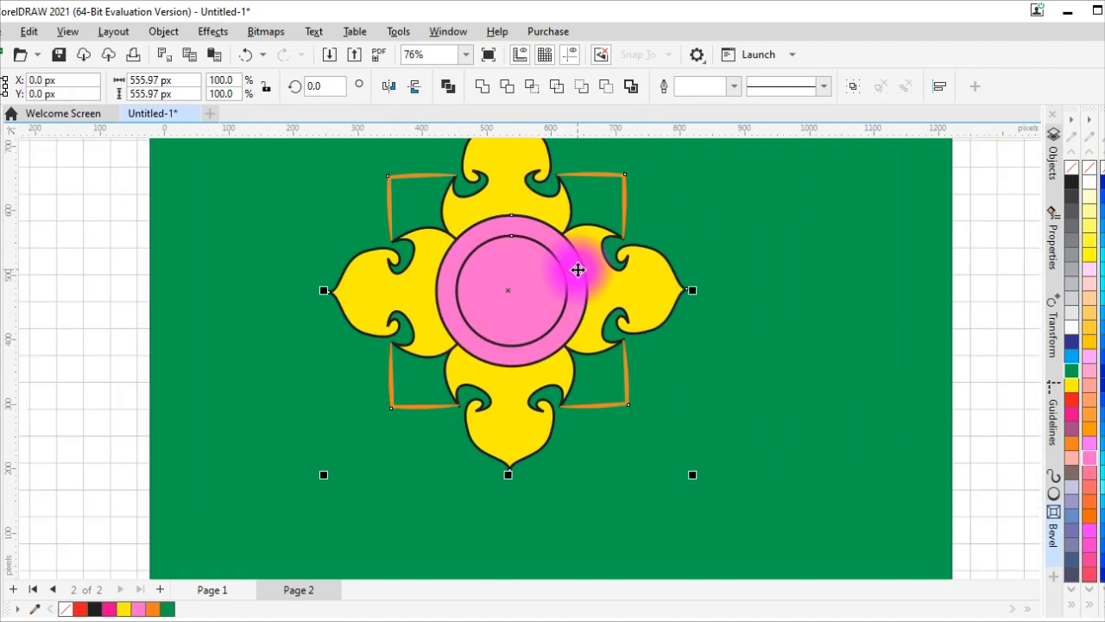
scroll(575, 266, down, 1)
scroll(573, 252, up, 1)
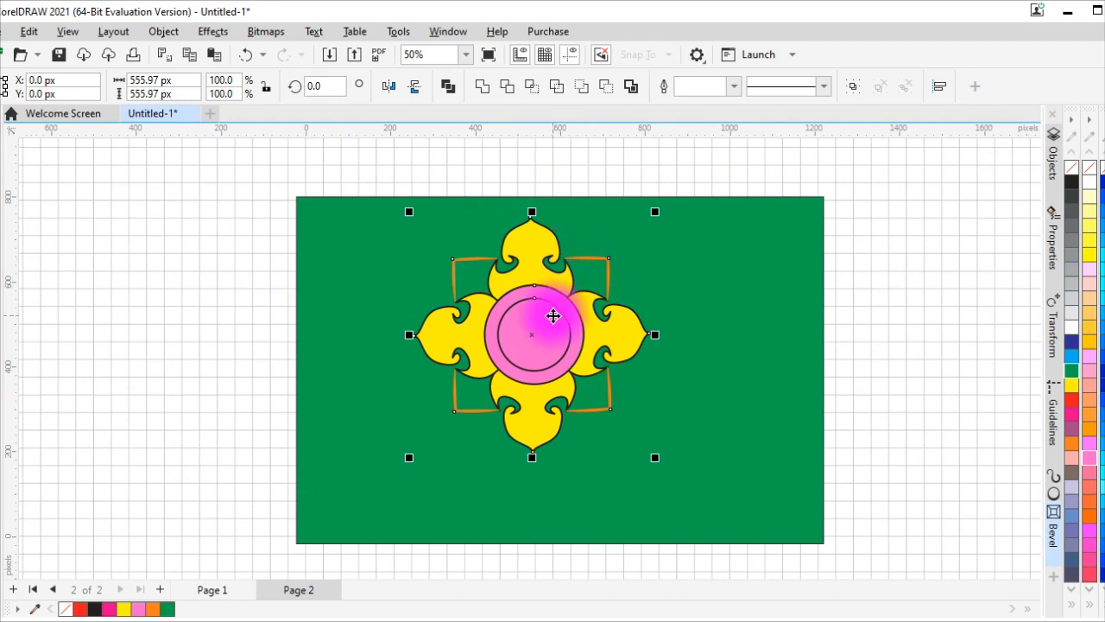
scroll(555, 316, up, 1)
drag(308, 164, 689, 291)
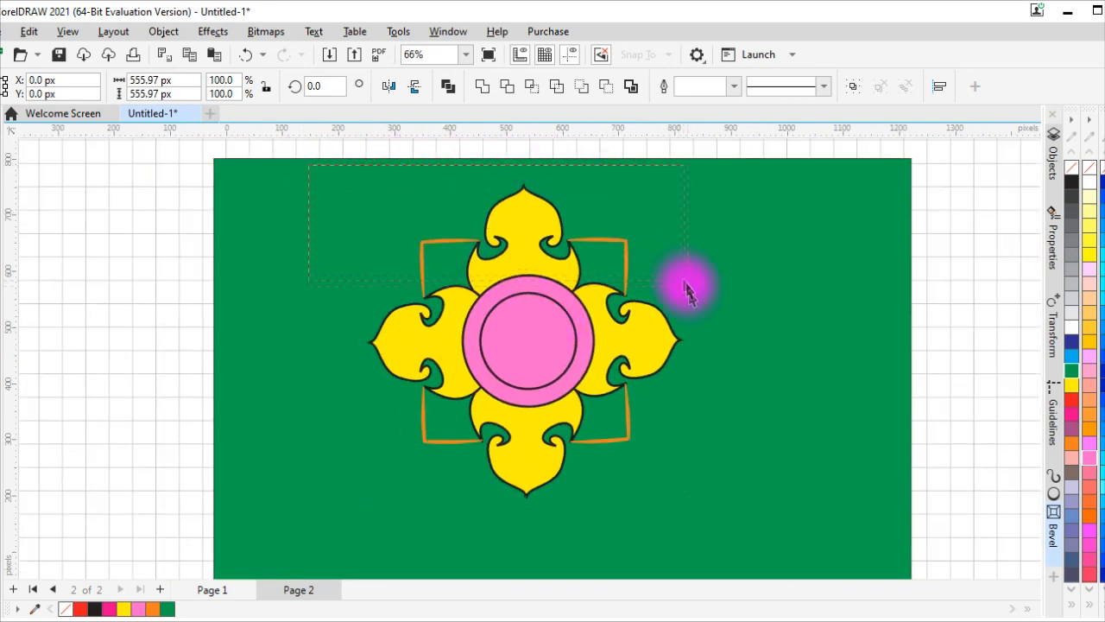
drag(748, 551, 748, 551)
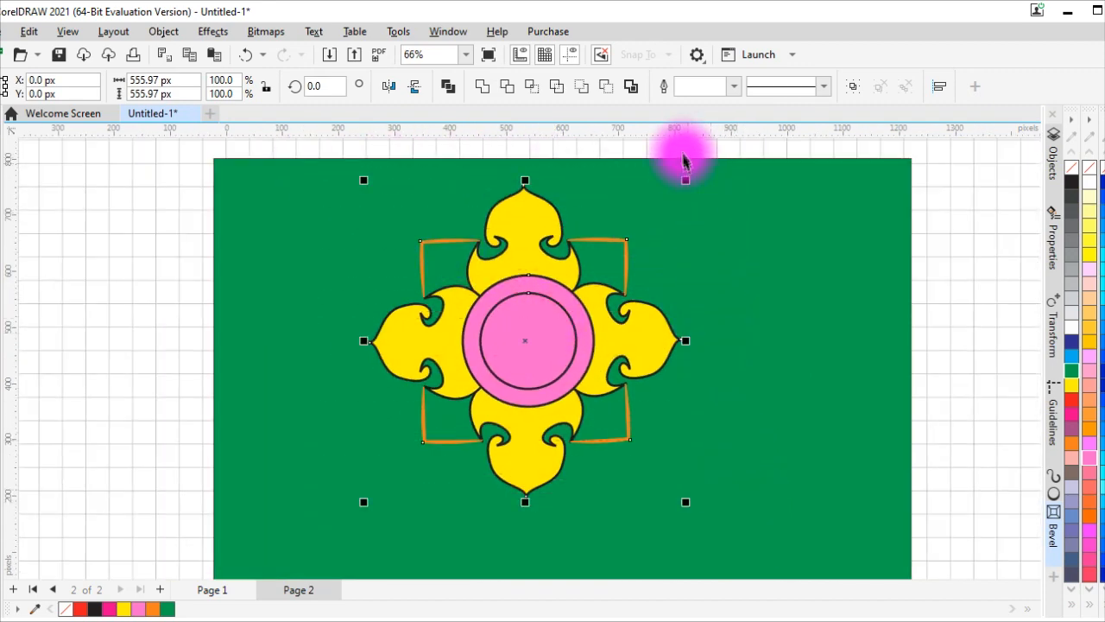
click(526, 341)
mouse_move(689, 174)
mouse_down()
mouse_move(711, 210)
mouse_move(692, 186)
mouse_up()
click(717, 337)
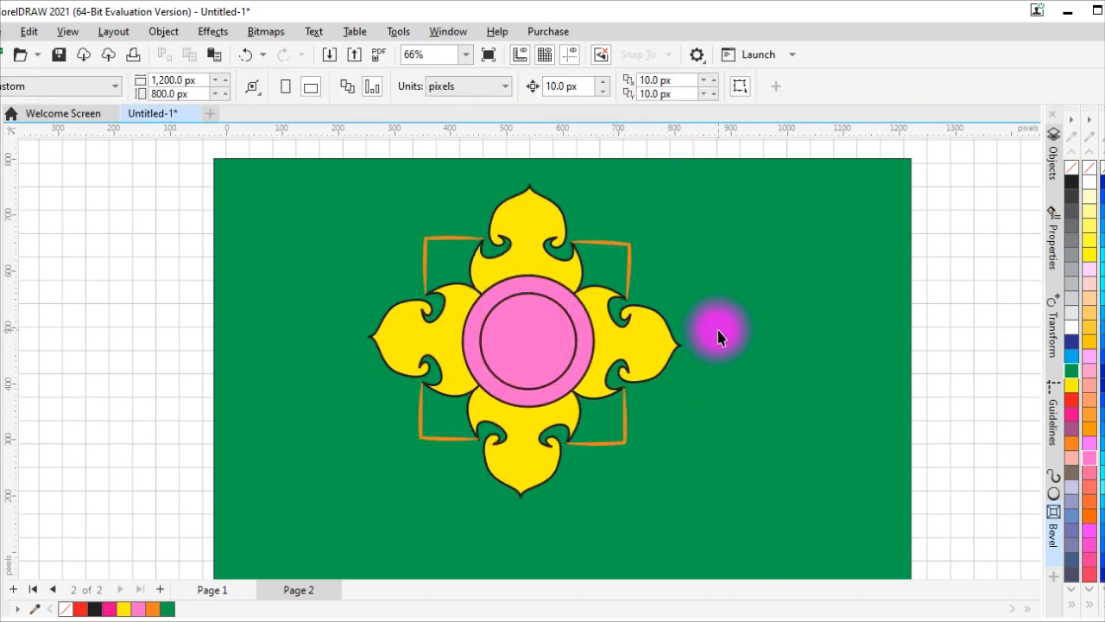
Change the outline colour of all four corner bars around the ornament to yellow and deselect.
click(630, 253)
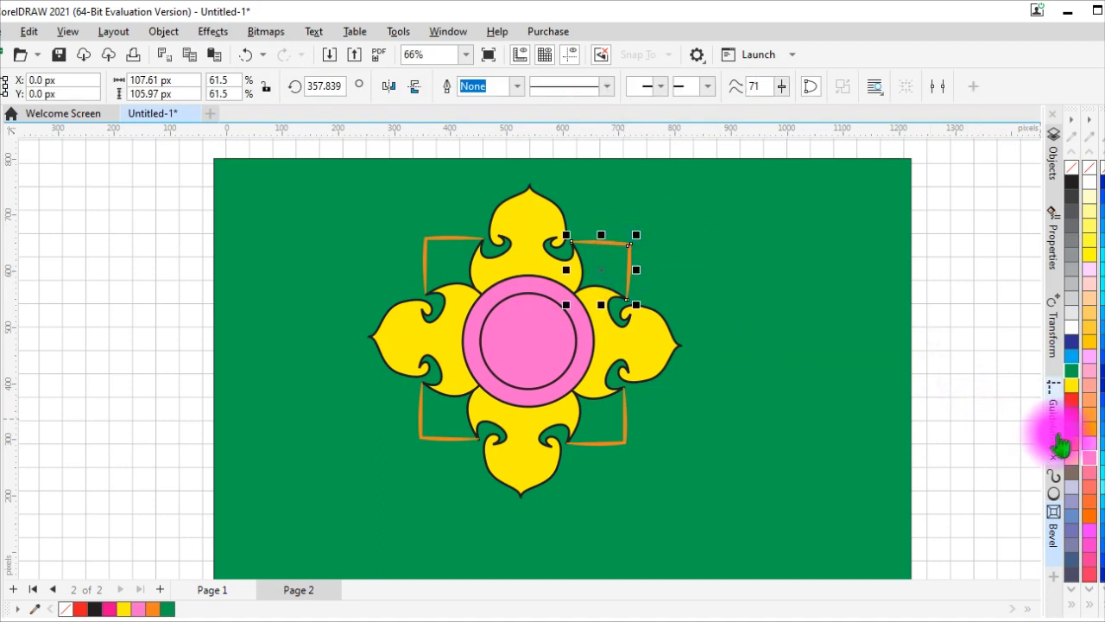
right_click(1072, 385)
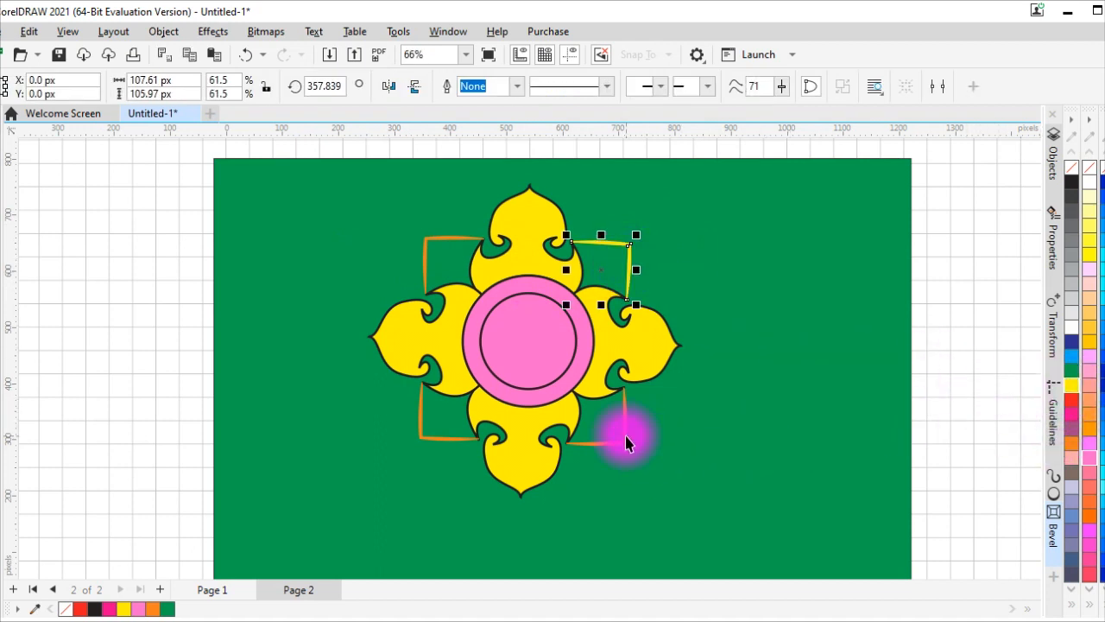
click(627, 443)
right_click(1072, 386)
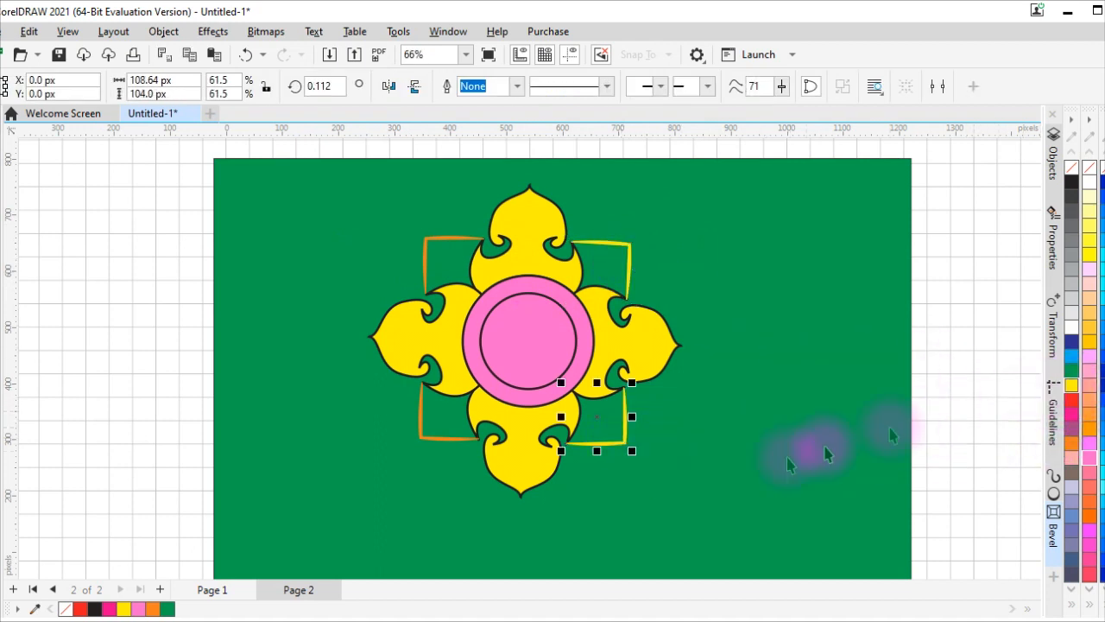
click(426, 442)
right_click(1072, 385)
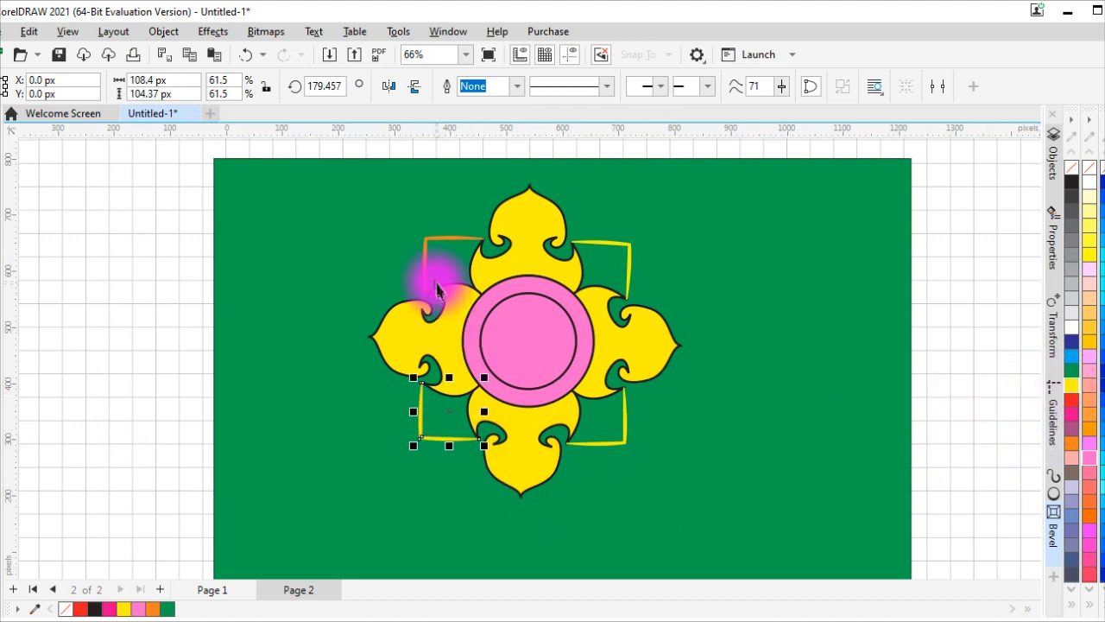
right_click(1071, 386)
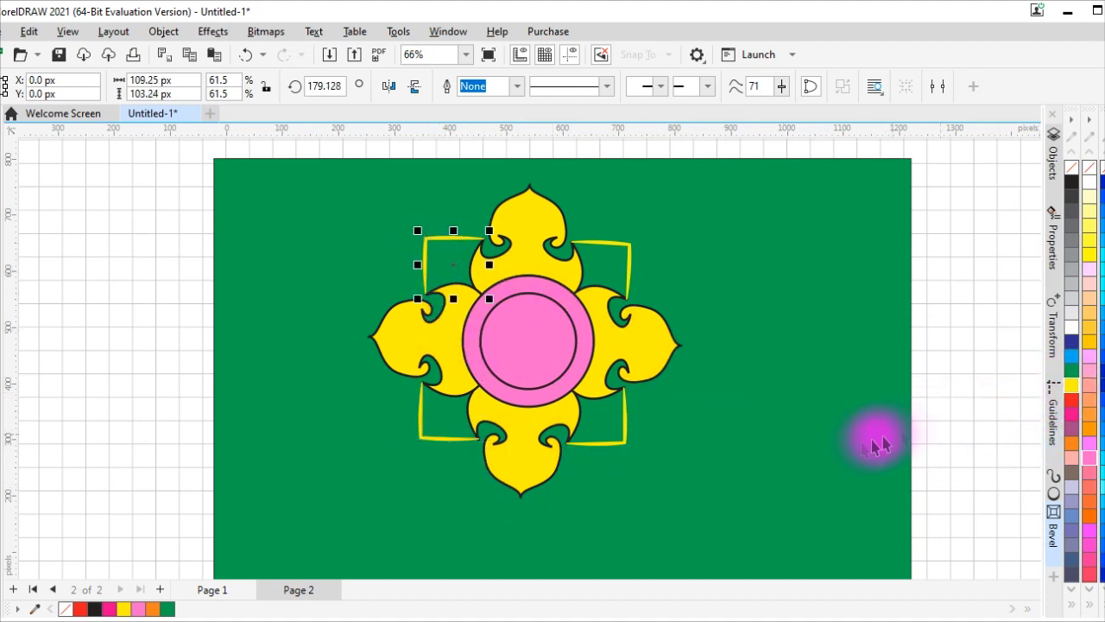
click(745, 452)
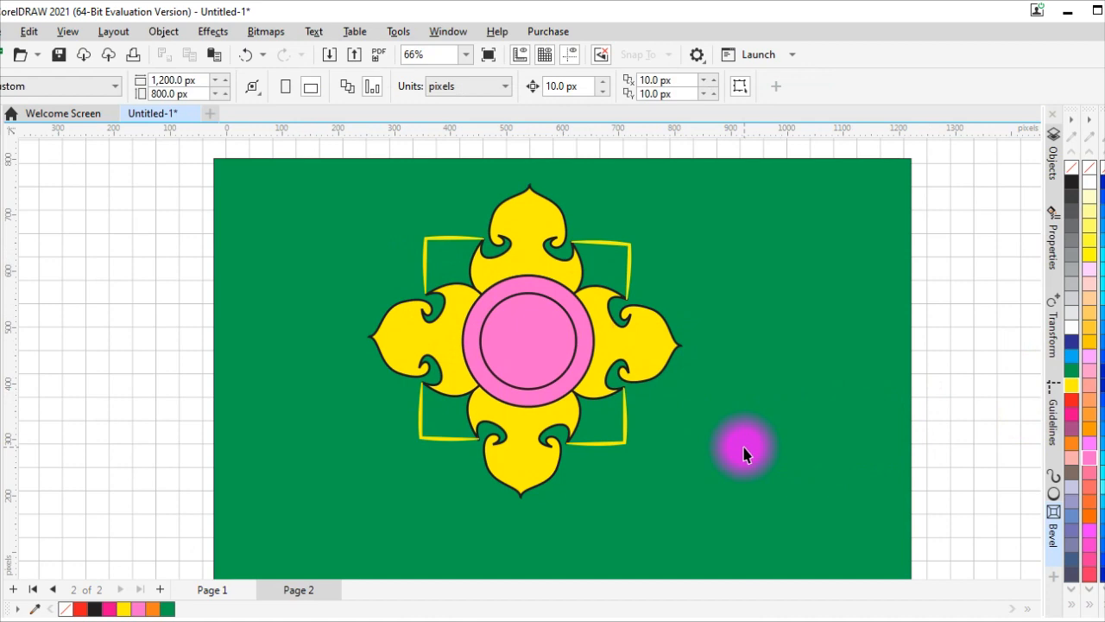
Select all parts of the ornament together on the green background.
scroll(592, 374, down, 1)
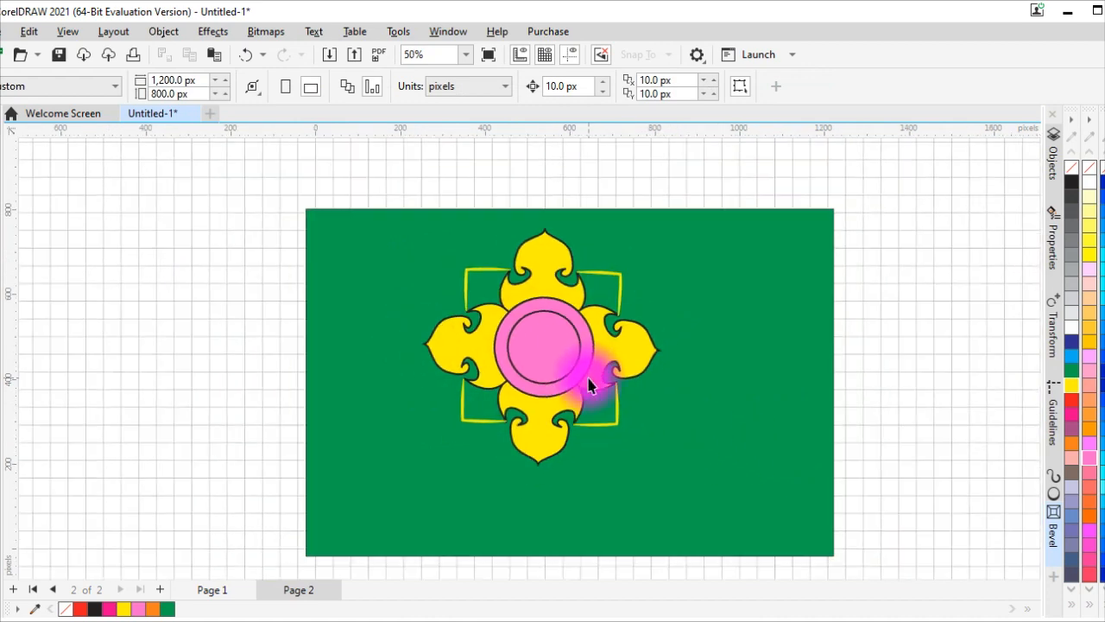
scroll(589, 377, up, 2)
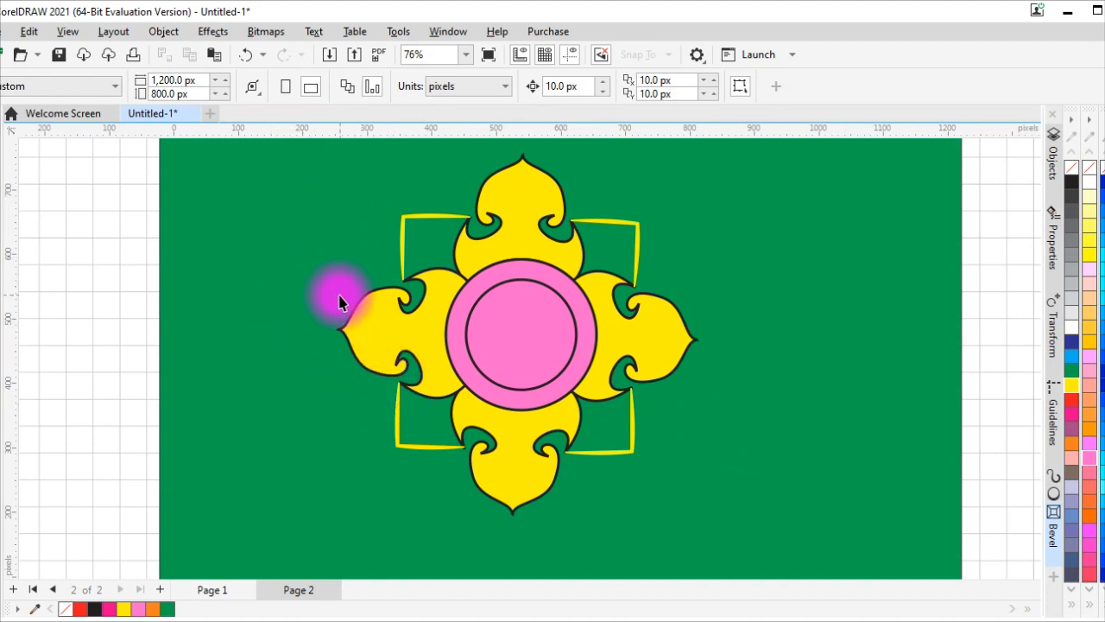
drag(263, 149, 746, 337)
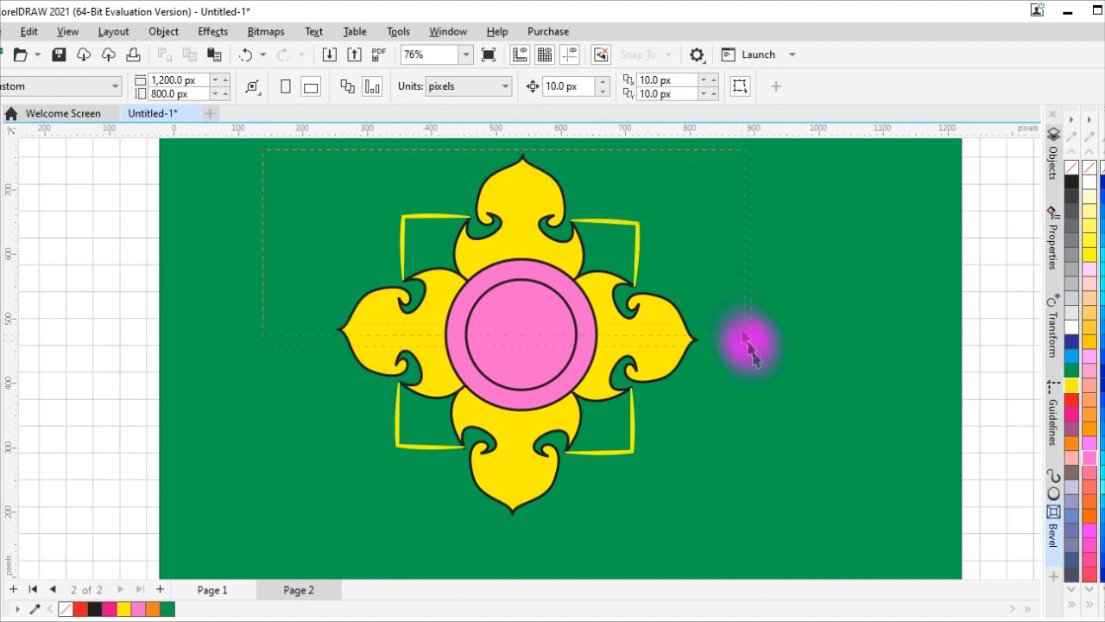
drag(802, 565, 802, 565)
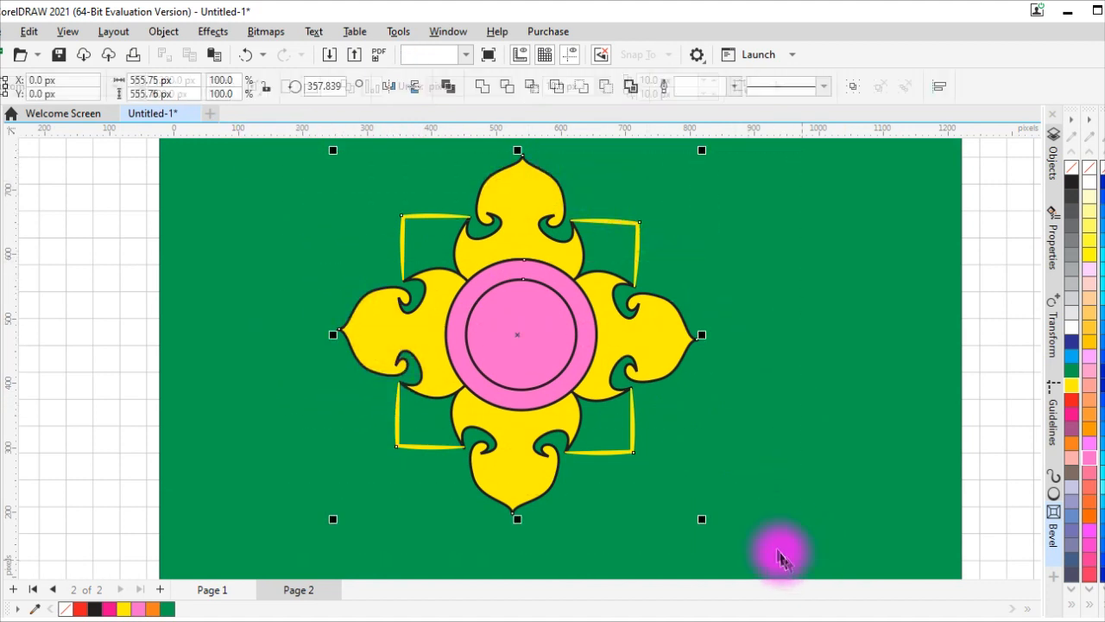
click(481, 86)
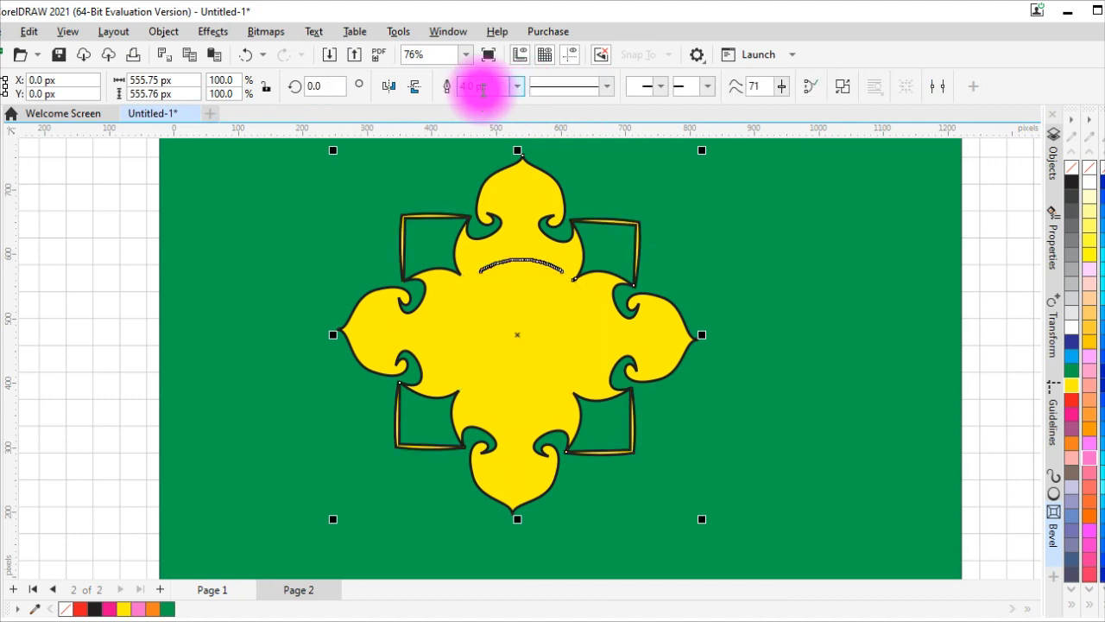
key(ctrl+z)
click(508, 88)
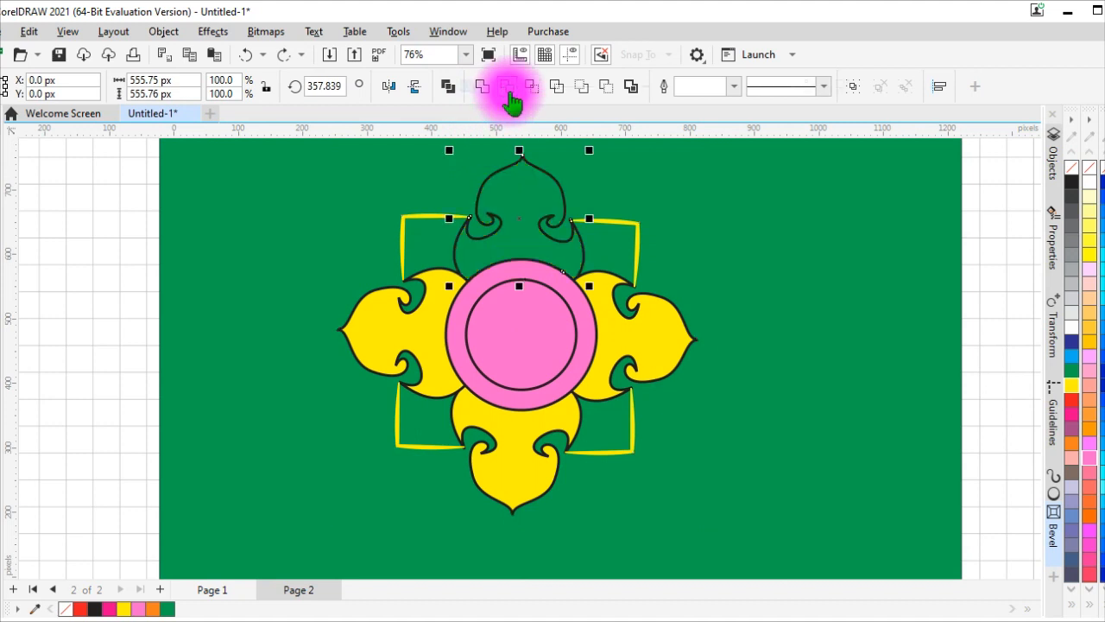
key(ctrl+z)
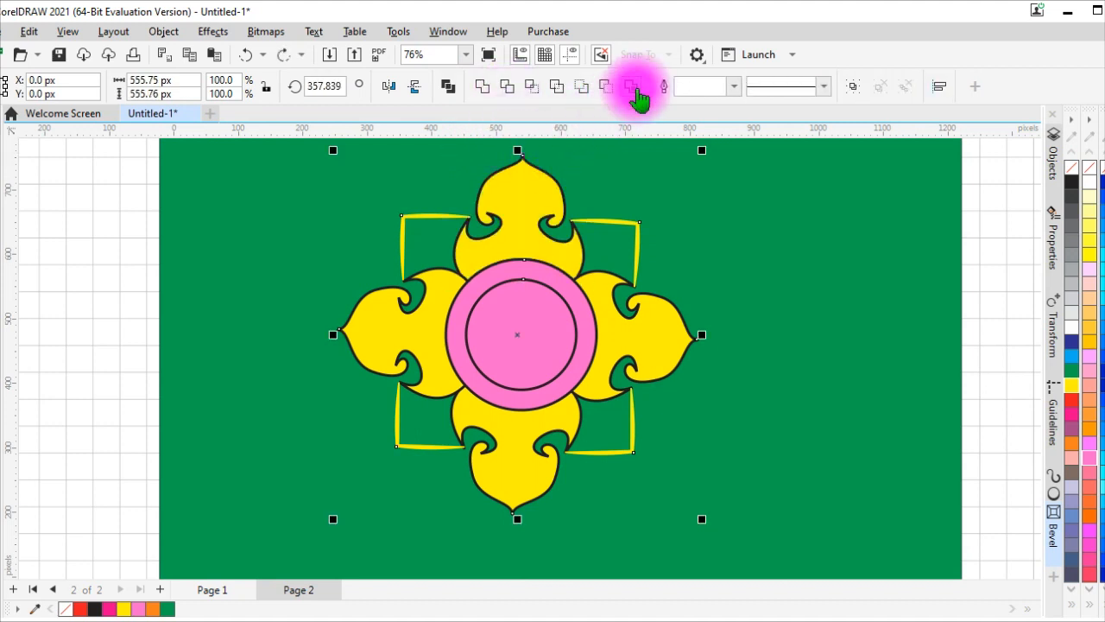
Set the outline width of the whole selected ornament to None and deselect it.
click(738, 87)
click(691, 103)
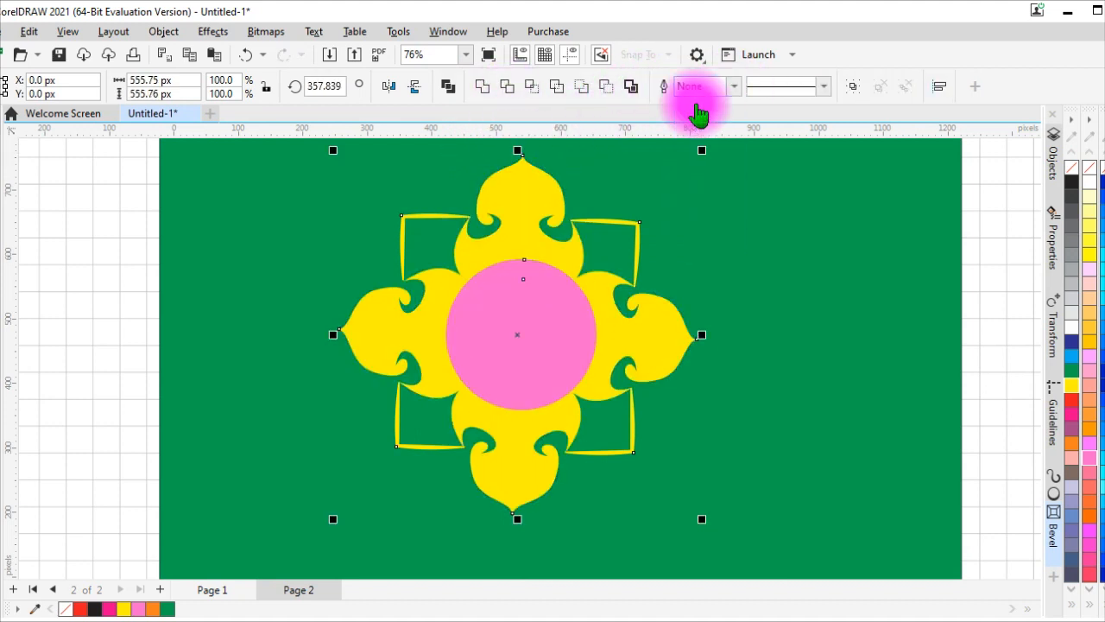
click(779, 231)
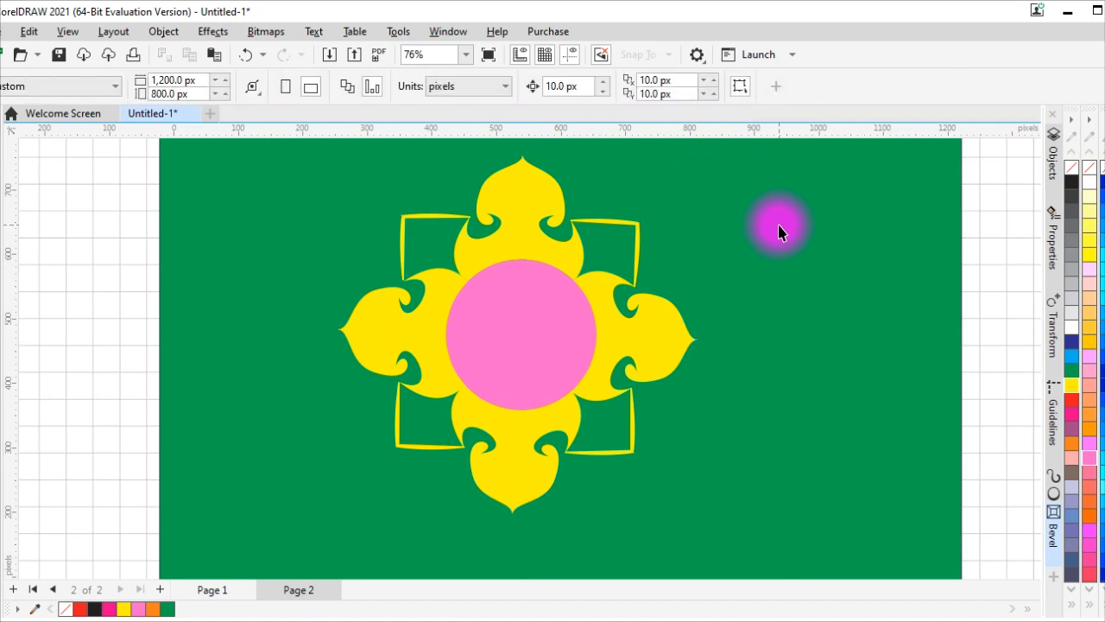
Try a green fill and a white fill on the ornament's inner central circle.
drag(522, 316, 517, 331)
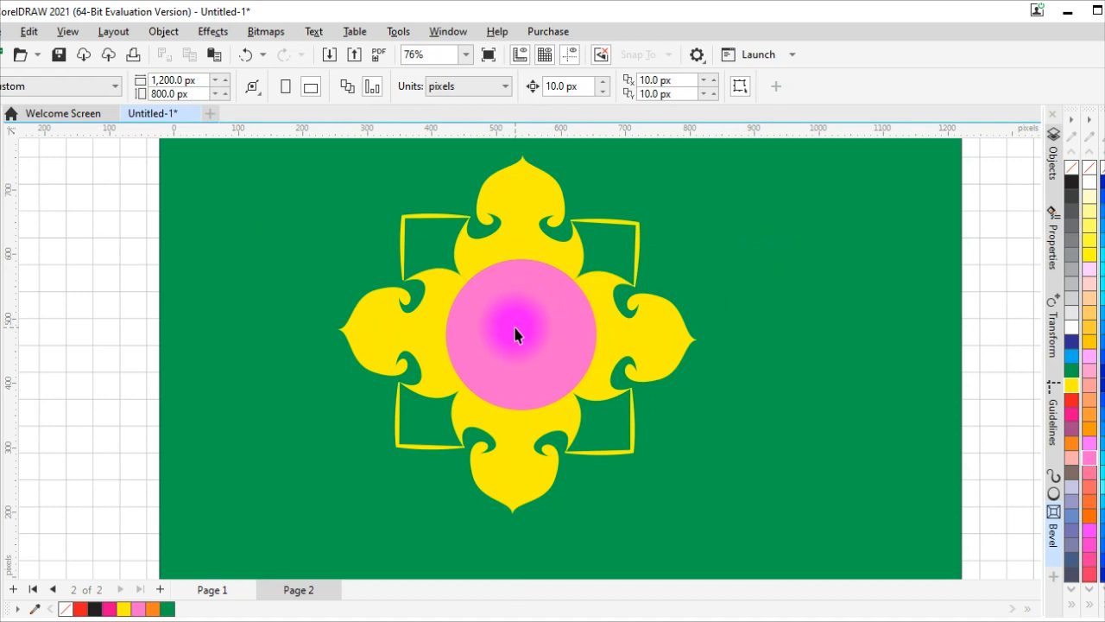
click(515, 335)
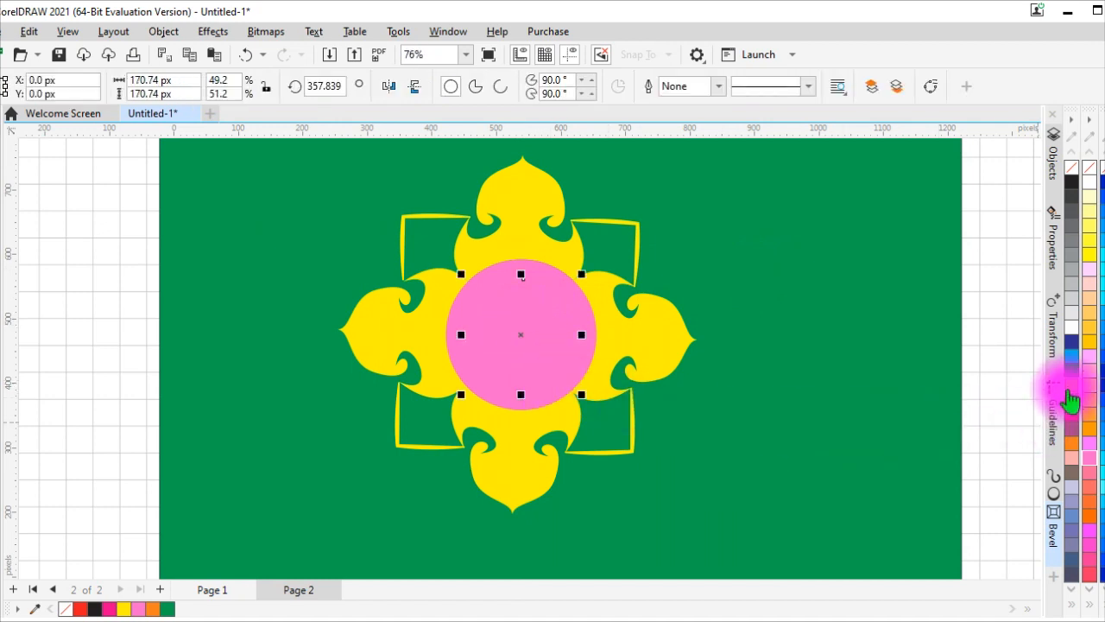
click(1069, 373)
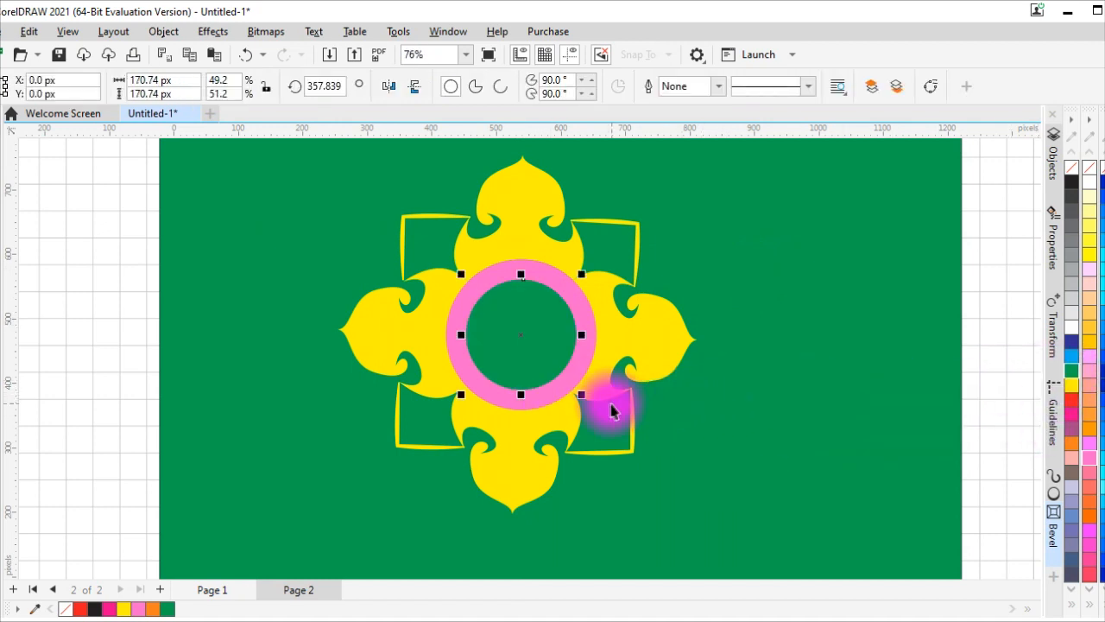
click(1069, 326)
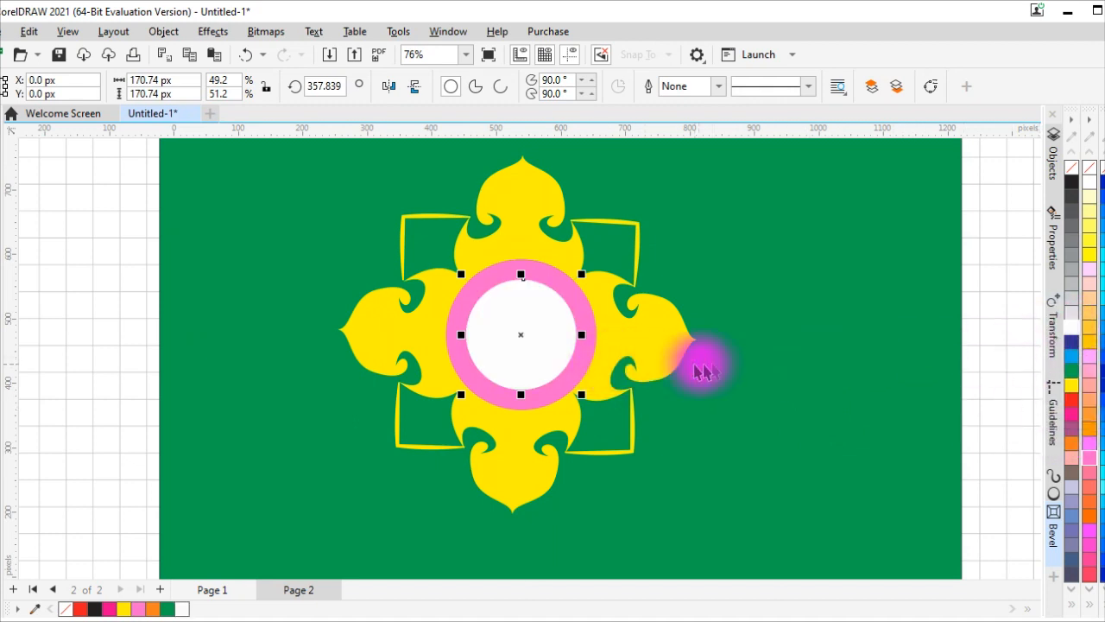
click(758, 364)
Resize the two central circles together to about 229 px across so they cover the inner ends of the petals.
click(563, 373)
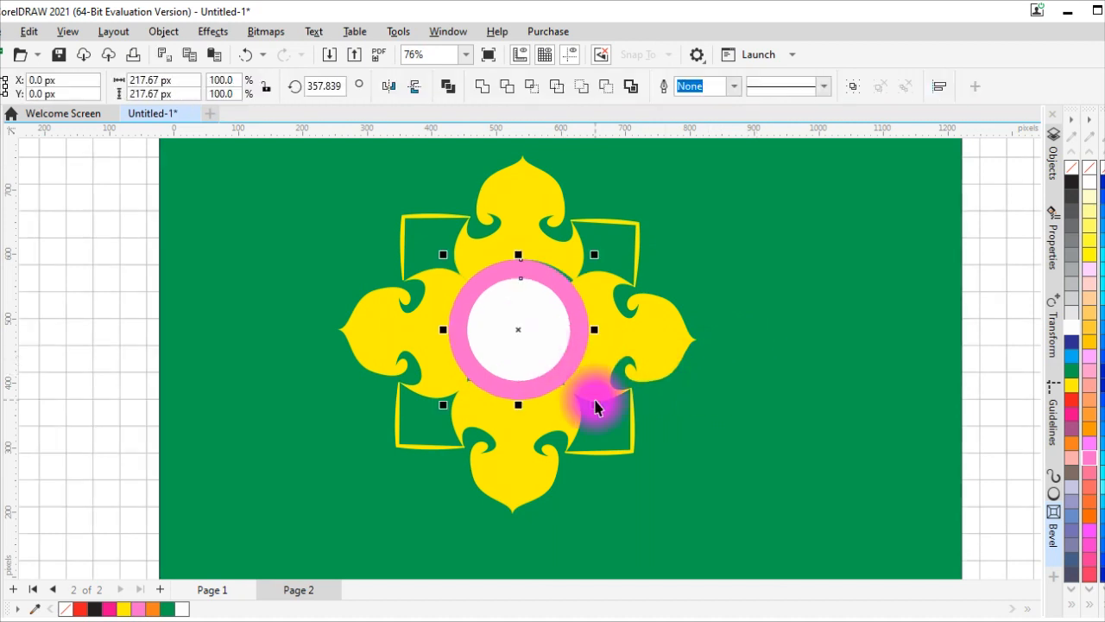
drag(596, 404, 597, 408)
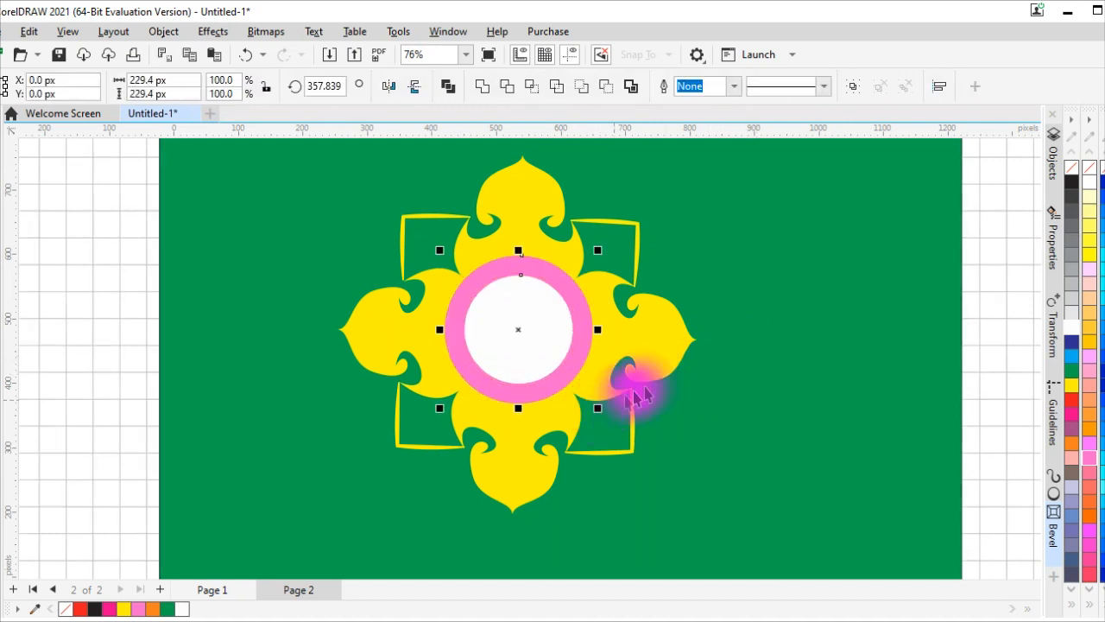
click(789, 298)
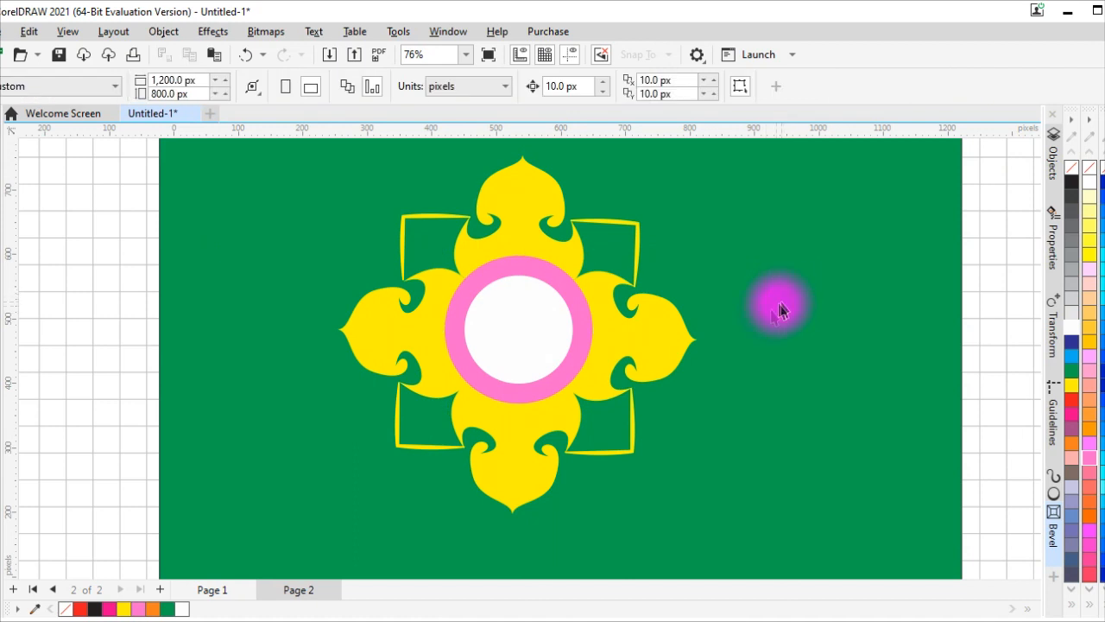
Fill the outer central circle with orange and the inner one with deep pink.
click(580, 363)
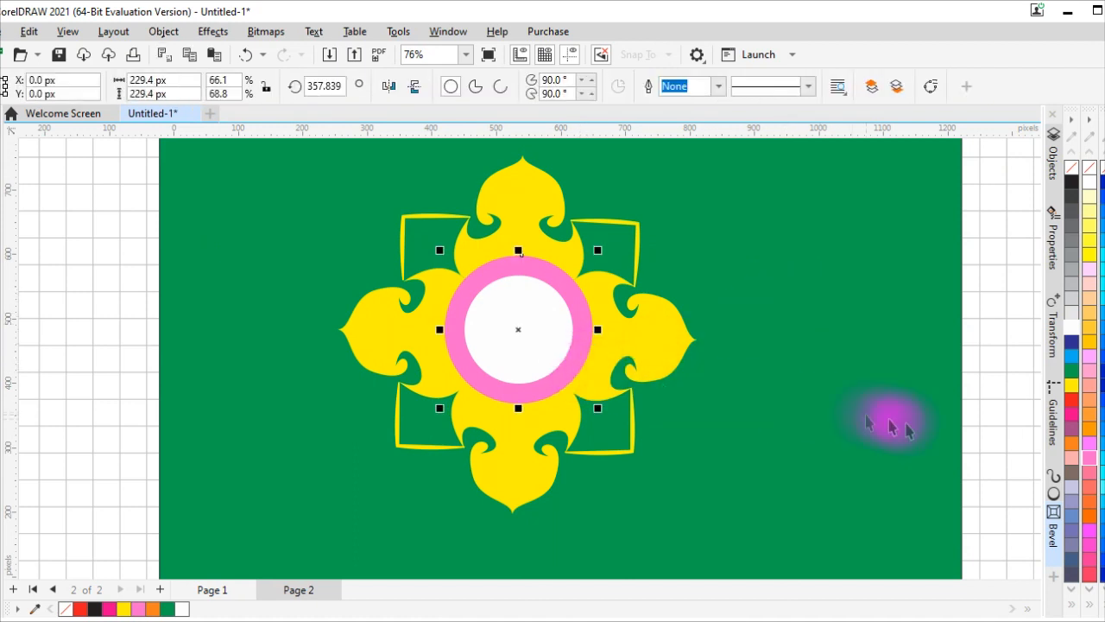
click(1090, 429)
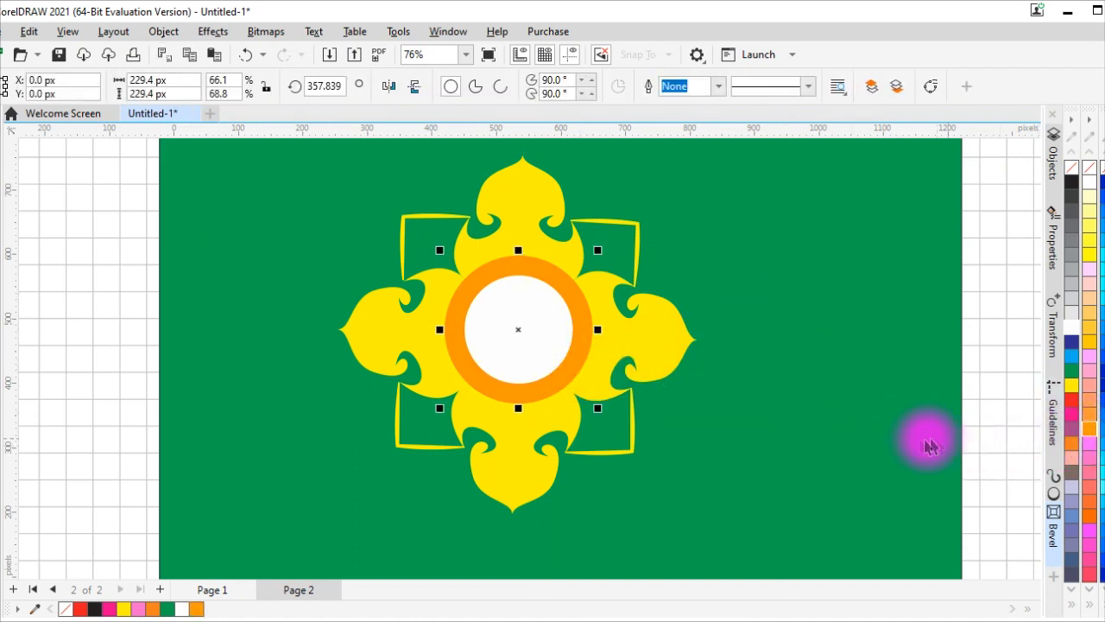
click(530, 356)
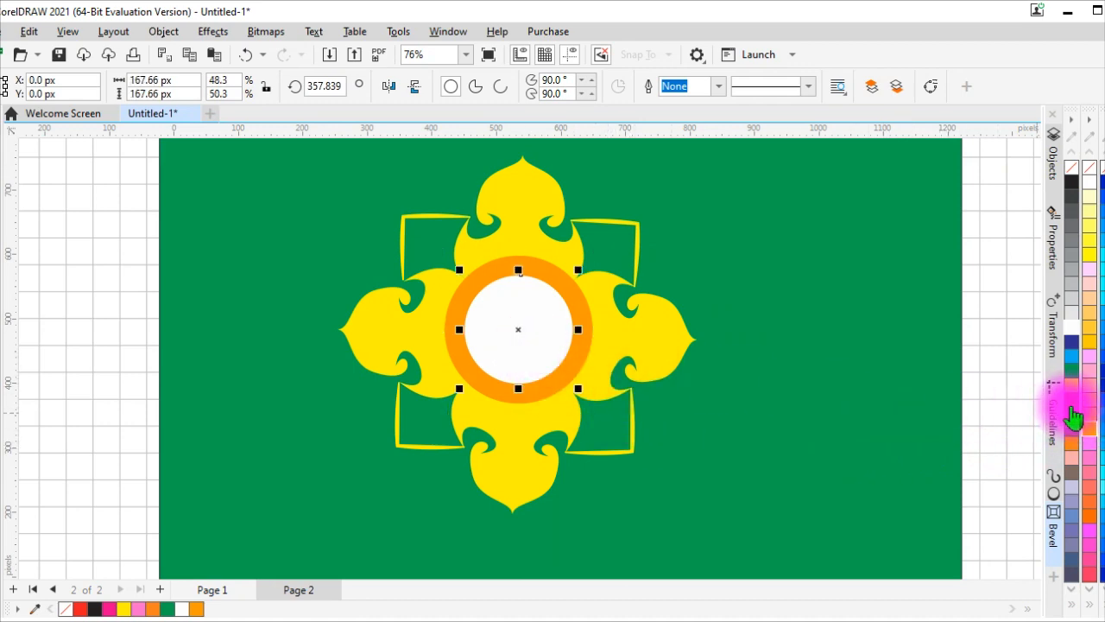
click(1075, 421)
click(875, 394)
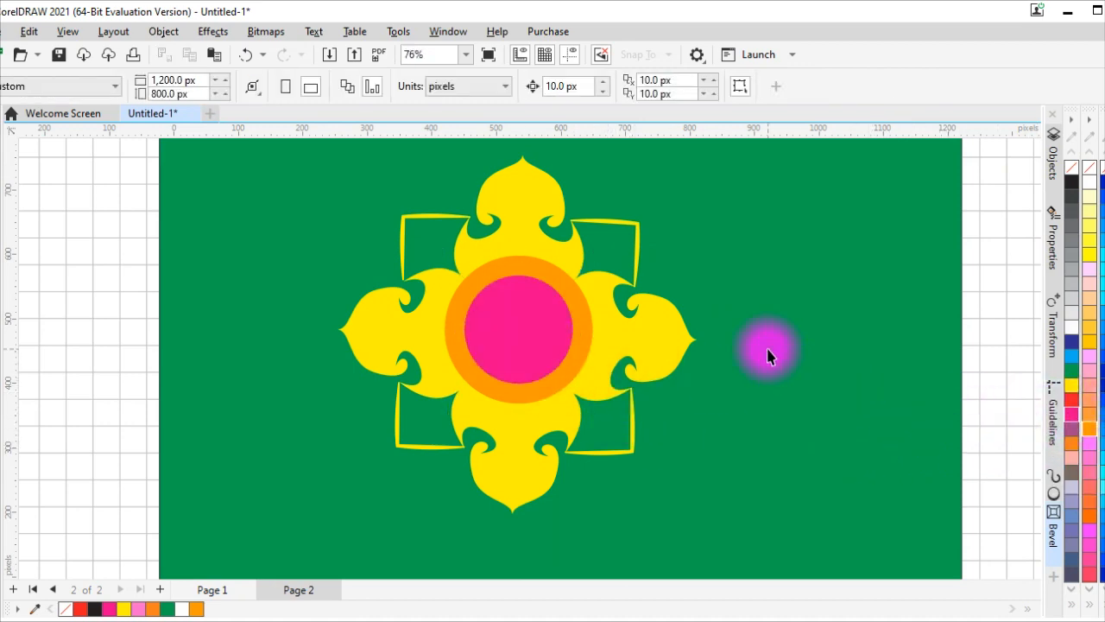
Scale the whole ornament down to about 121 by 121 px and move it near the green background's upper-left corner.
scroll(766, 355, down, 3)
scroll(766, 355, up, 2)
drag(355, 164, 702, 413)
drag(724, 540, 725, 539)
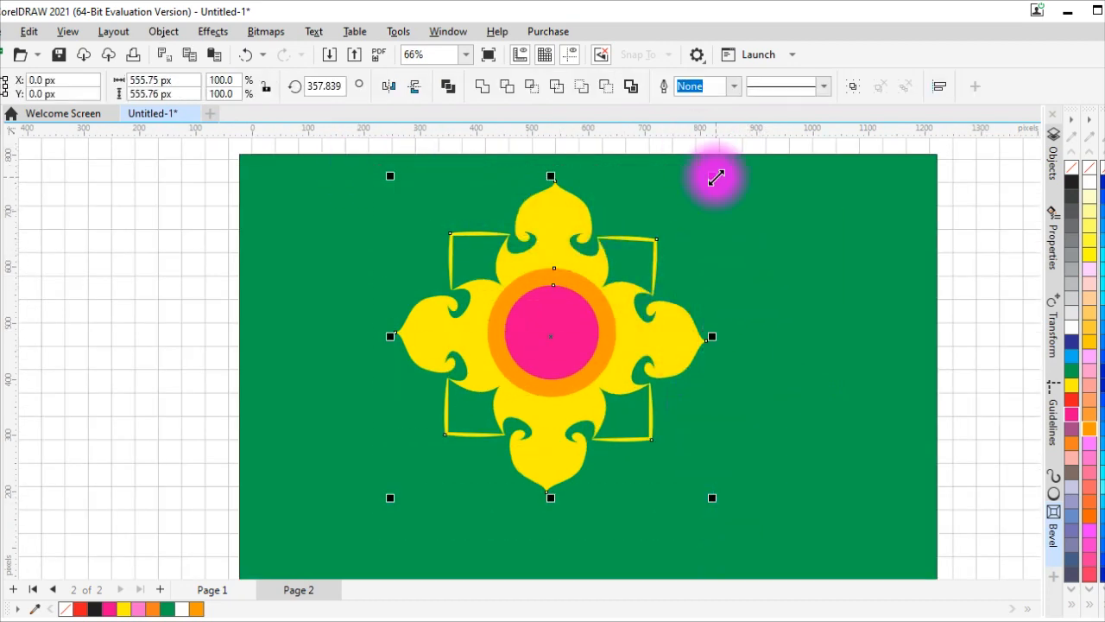
drag(716, 177, 587, 366)
click(752, 346)
scroll(484, 424, up, 1)
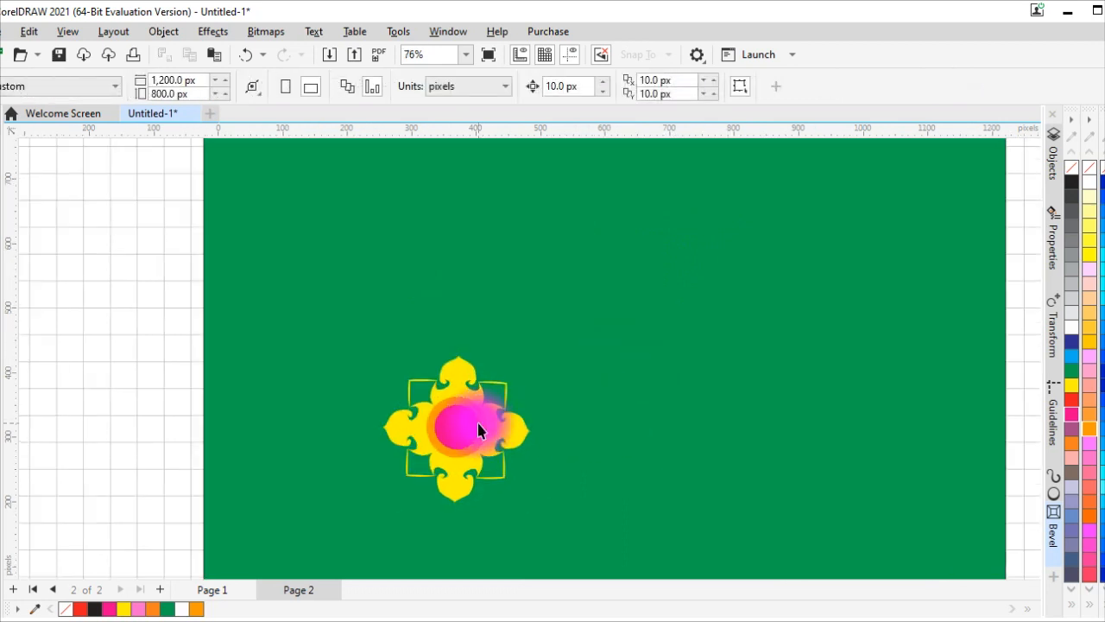
drag(560, 513, 559, 513)
drag(544, 352, 469, 420)
click(600, 420)
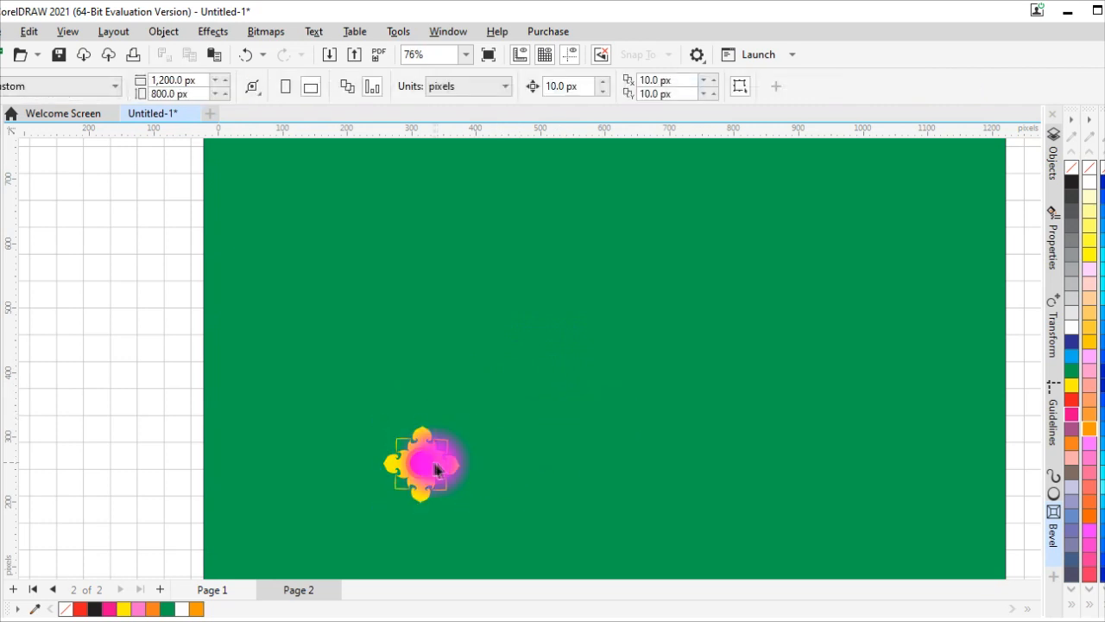
drag(346, 407, 523, 513)
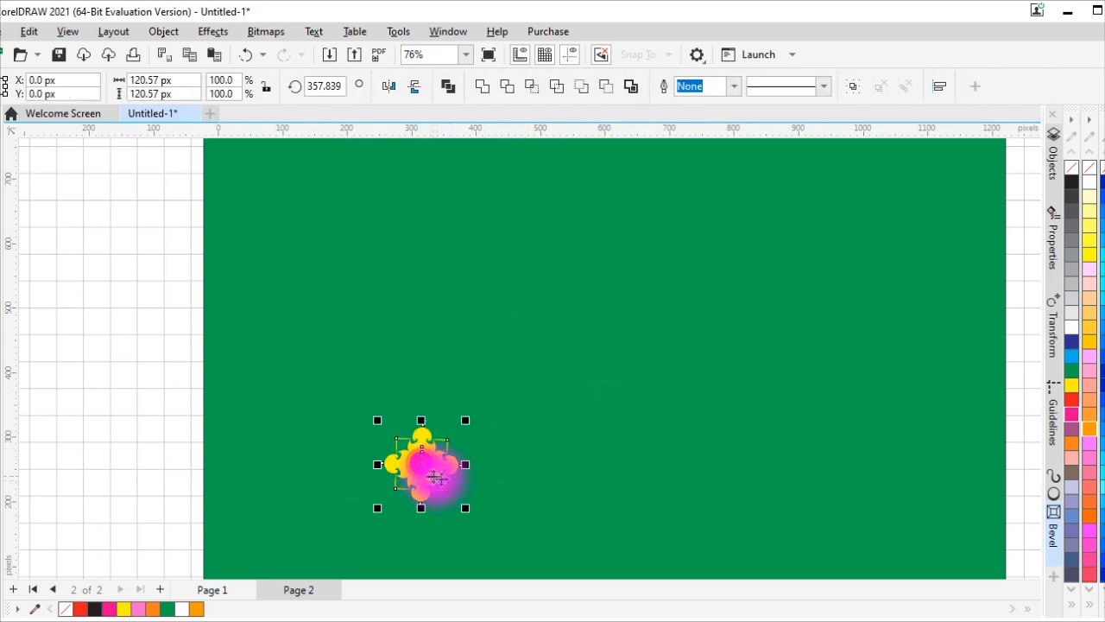
mouse_move(424, 463)
mouse_down()
mouse_move(288, 361)
mouse_move(259, 279)
mouse_move(267, 227)
mouse_up()
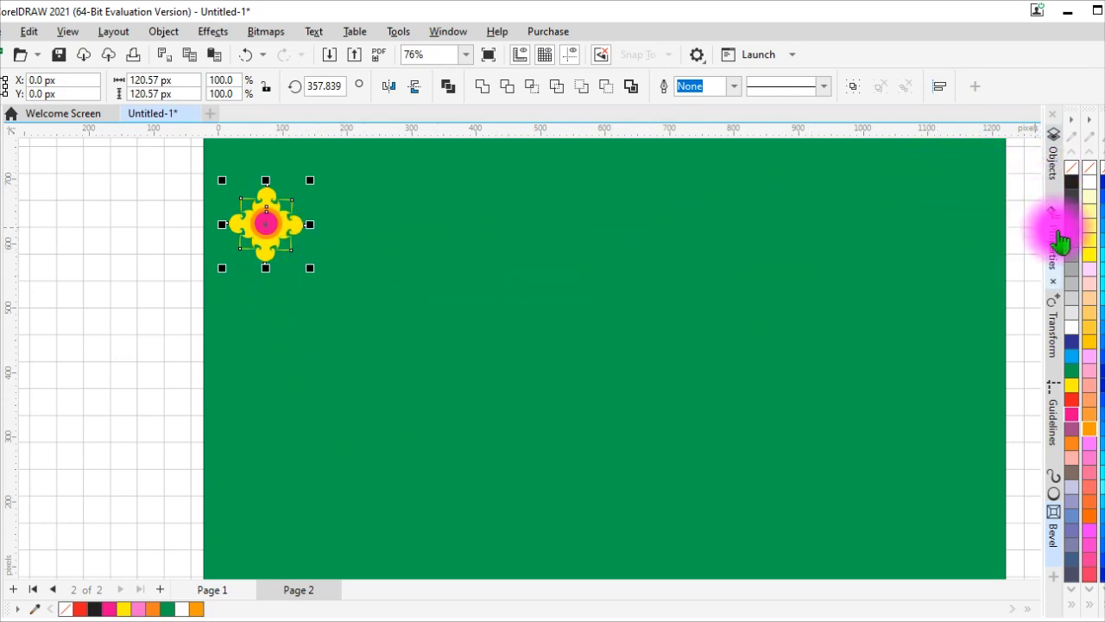
click(1052, 319)
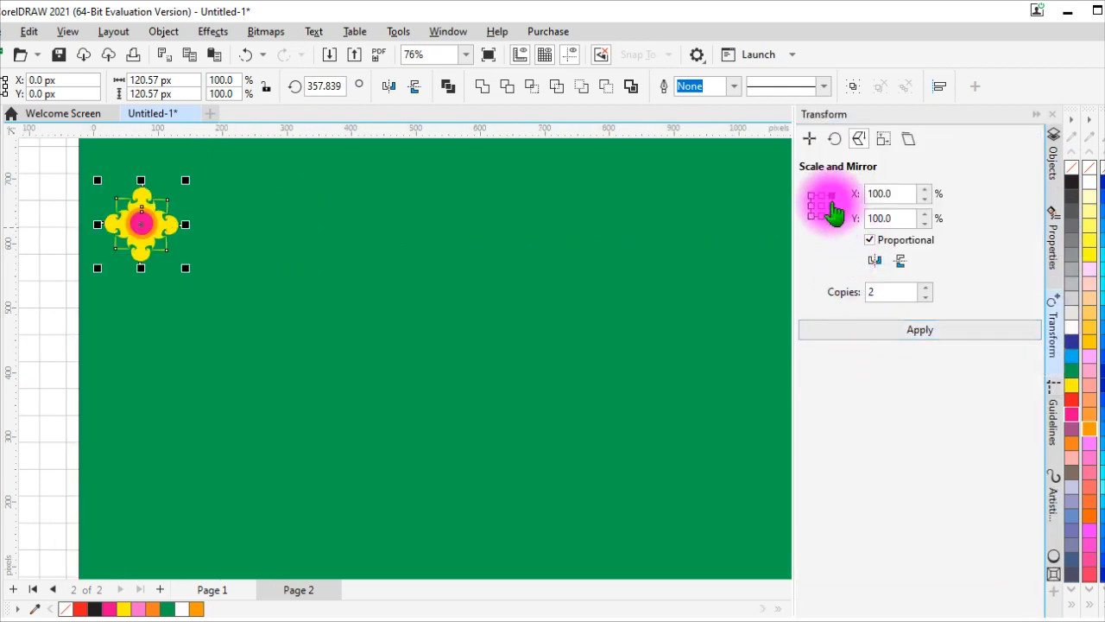
click(832, 205)
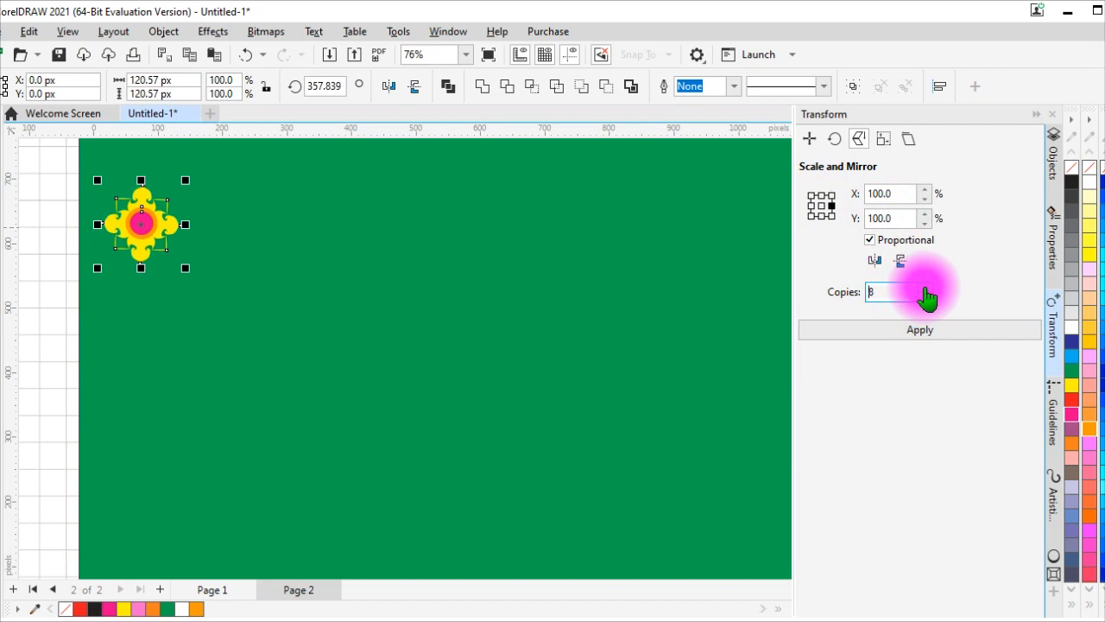
text(10)
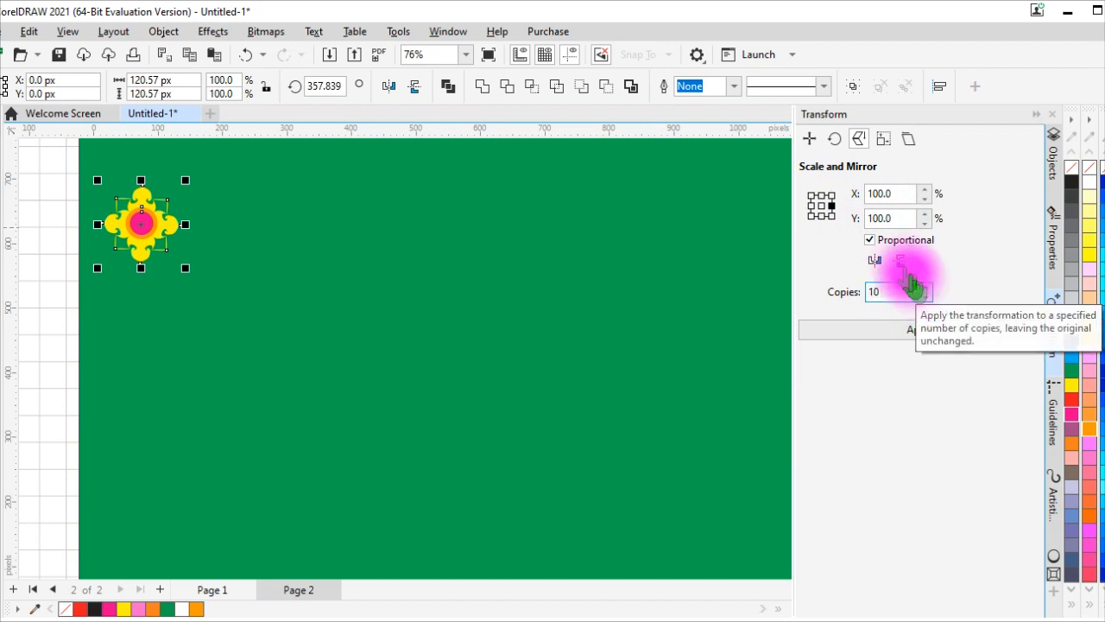
click(884, 194)
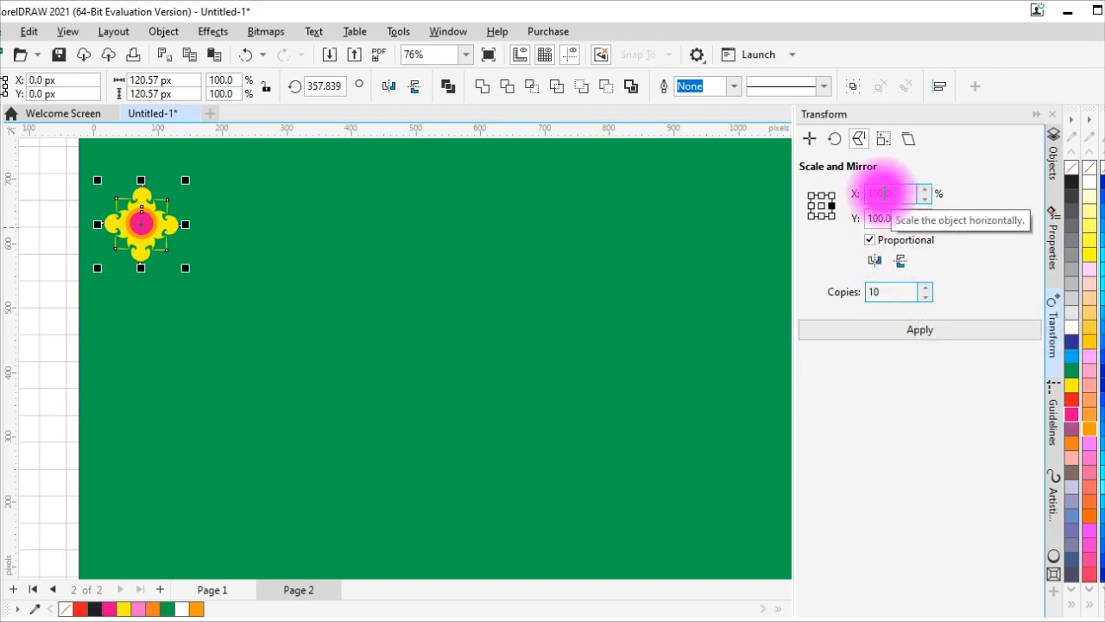
click(884, 193)
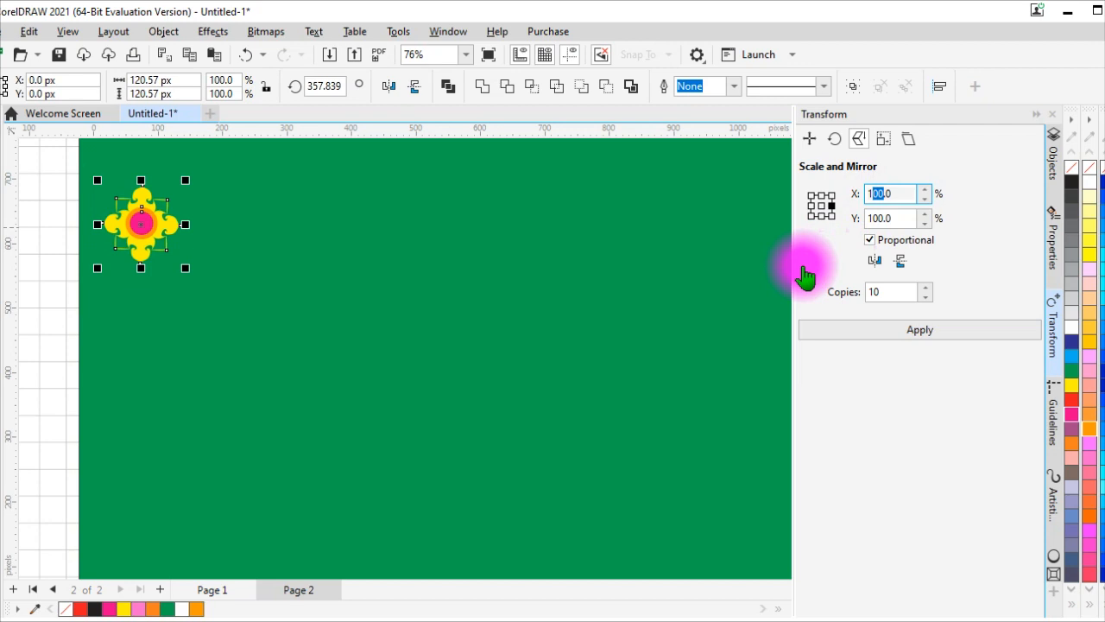
text(15)
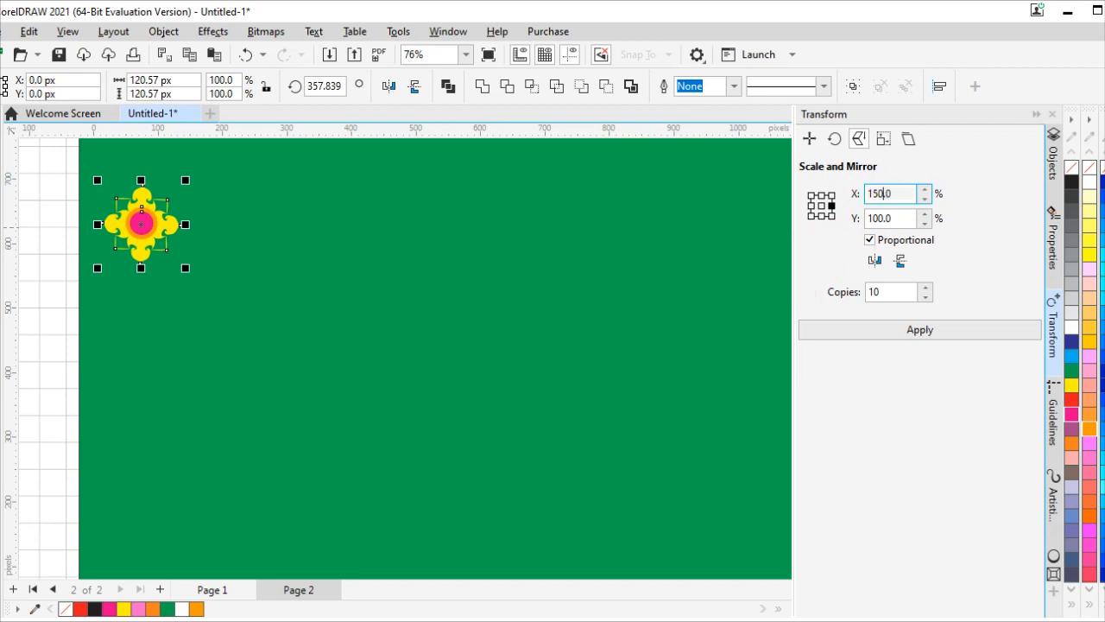
Repeat the ornament in a horizontal row with 6 copies, using a relative position offset of 110.57 px horizontally and 0 px vertically.
click(807, 140)
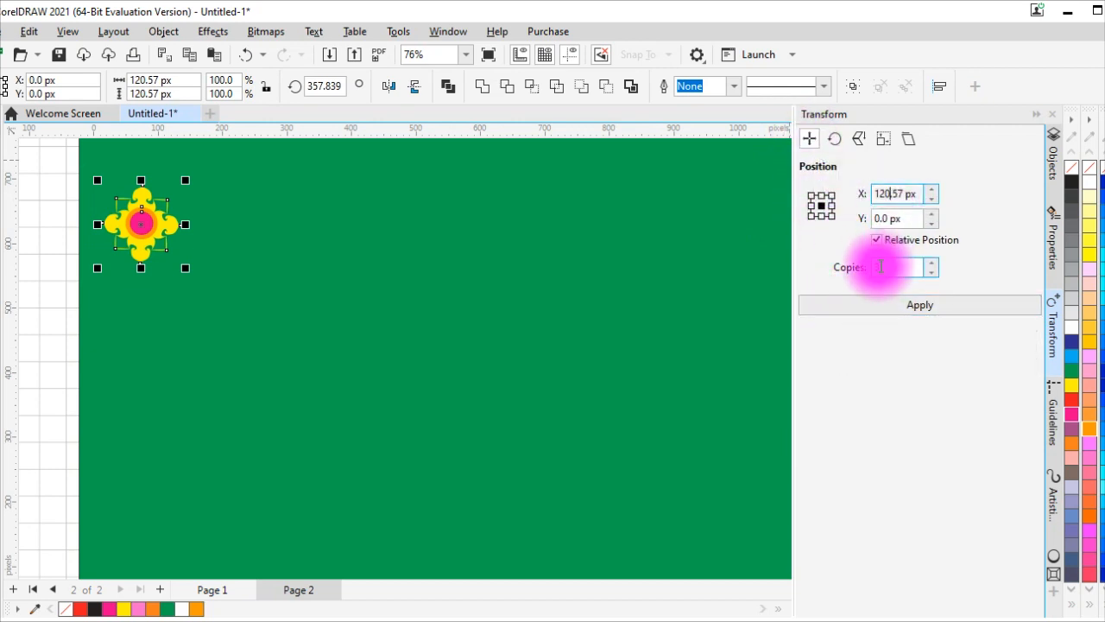
key(BackSpace)
text(1)
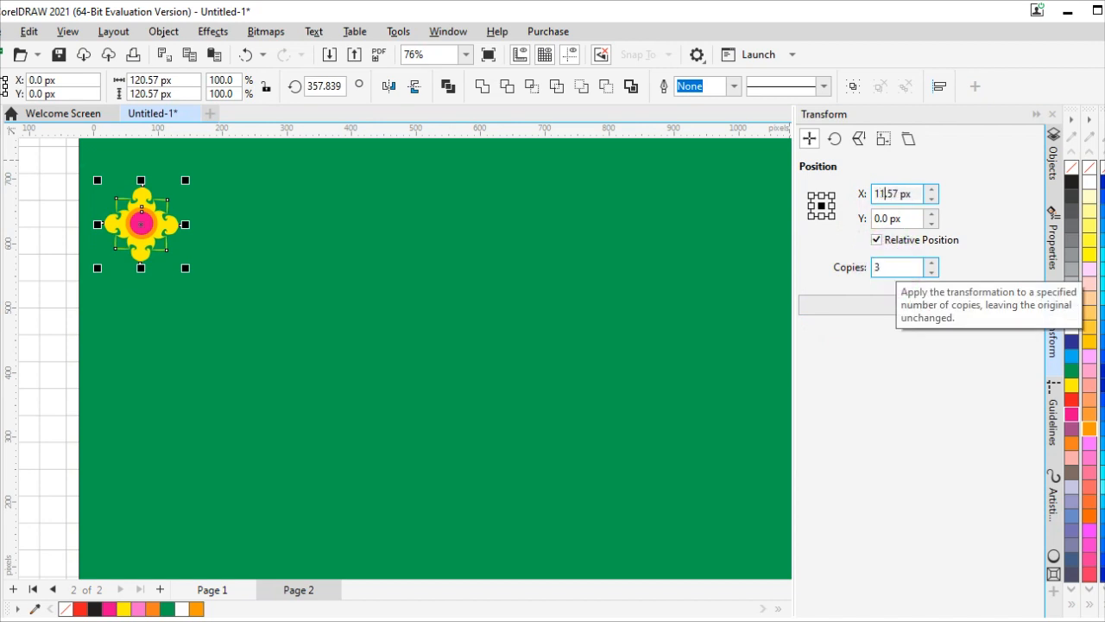
click(882, 220)
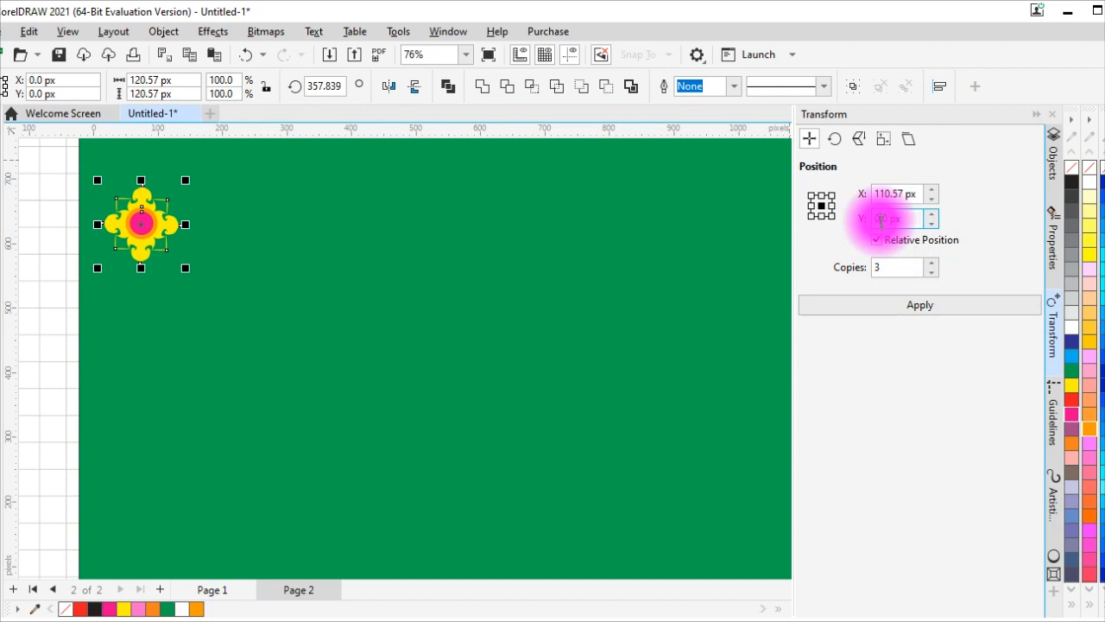
click(912, 311)
text(1)
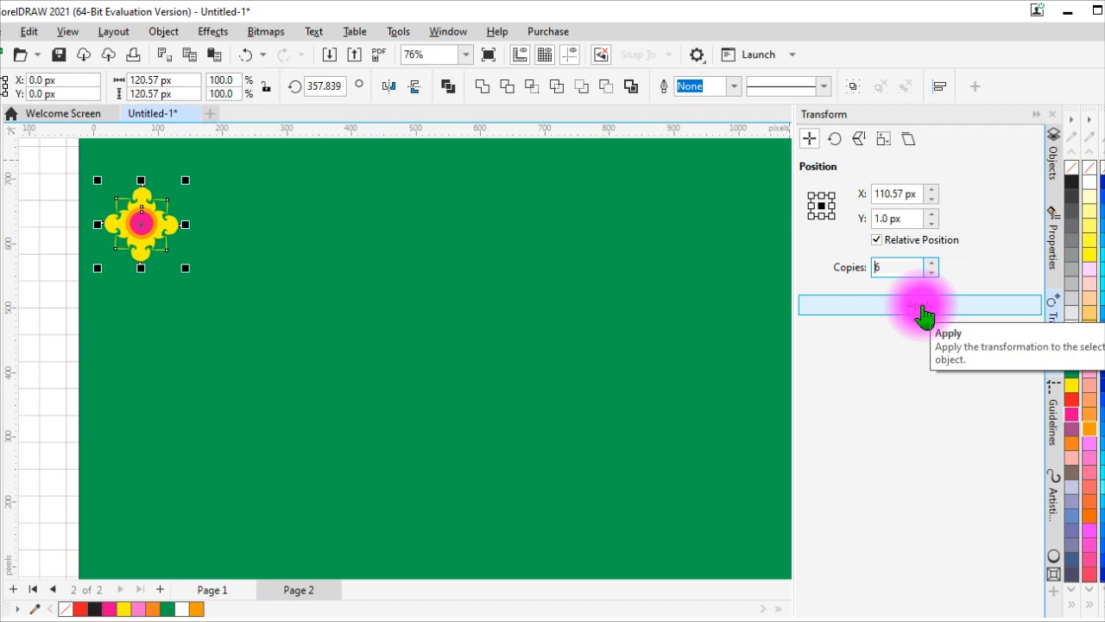
click(831, 208)
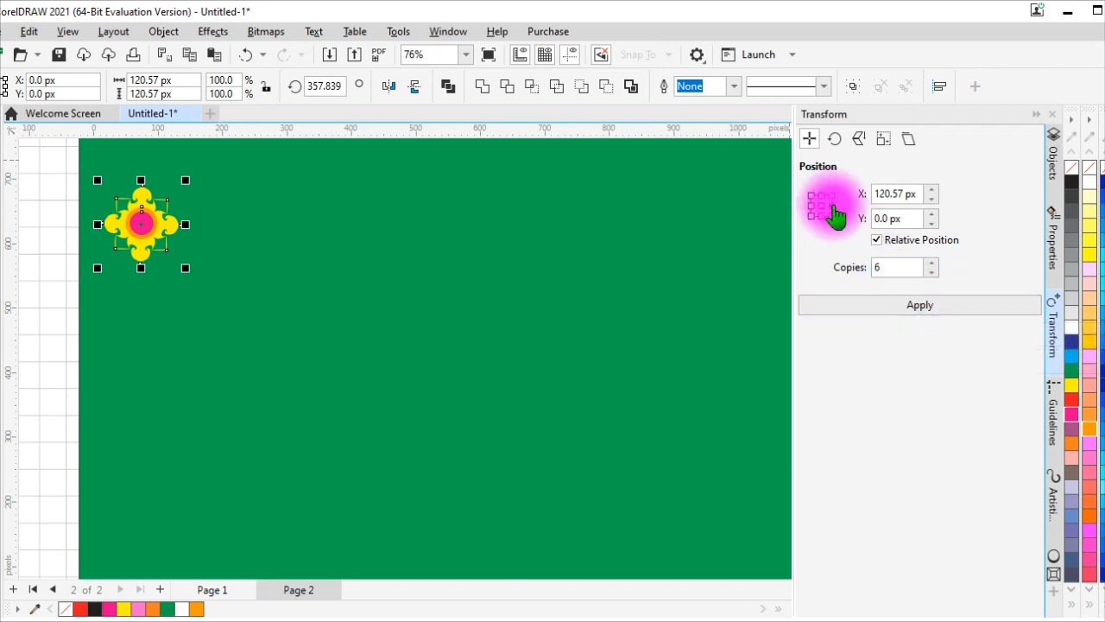
click(892, 192)
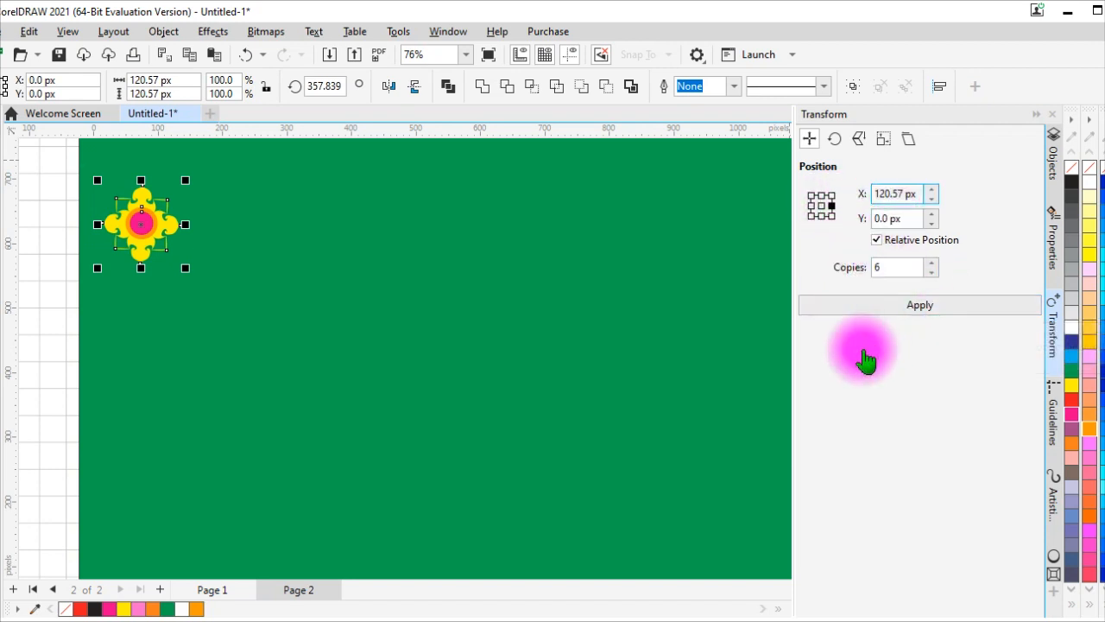
text(10)
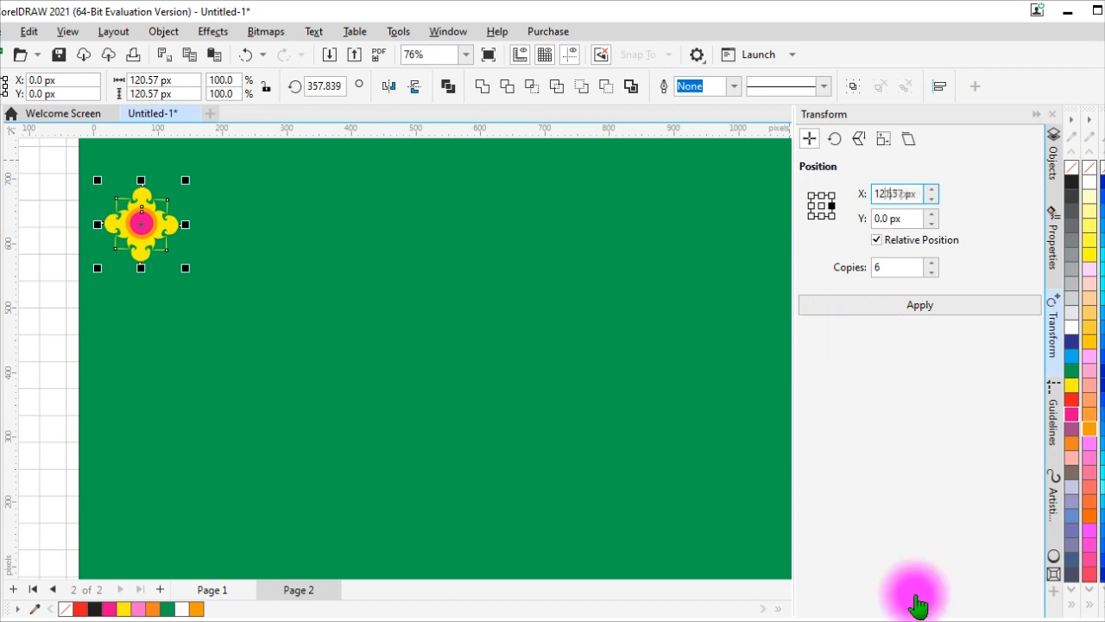
text(10)
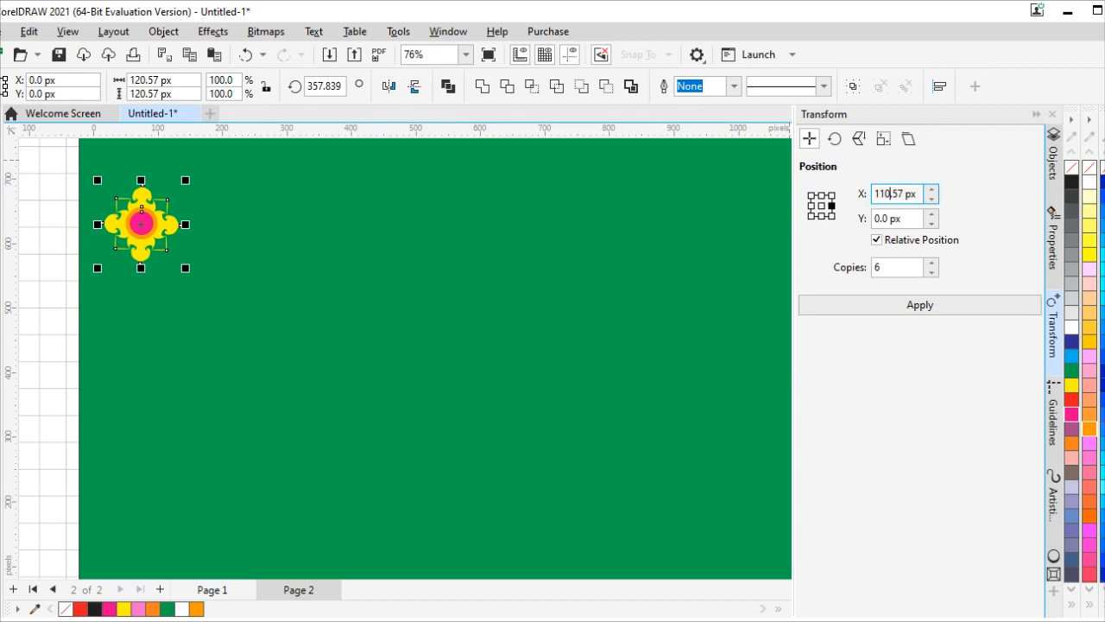
click(919, 316)
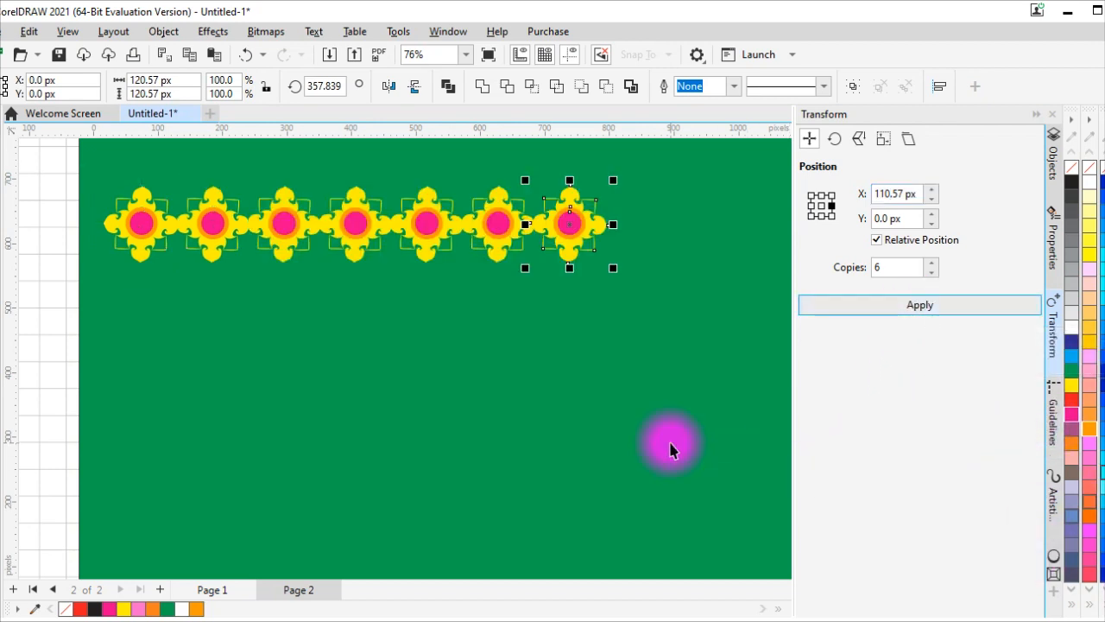
Try adding 8 more copies of the last ornament at the same spacing and deleting the surplus ones beyond the green background.
click(932, 263)
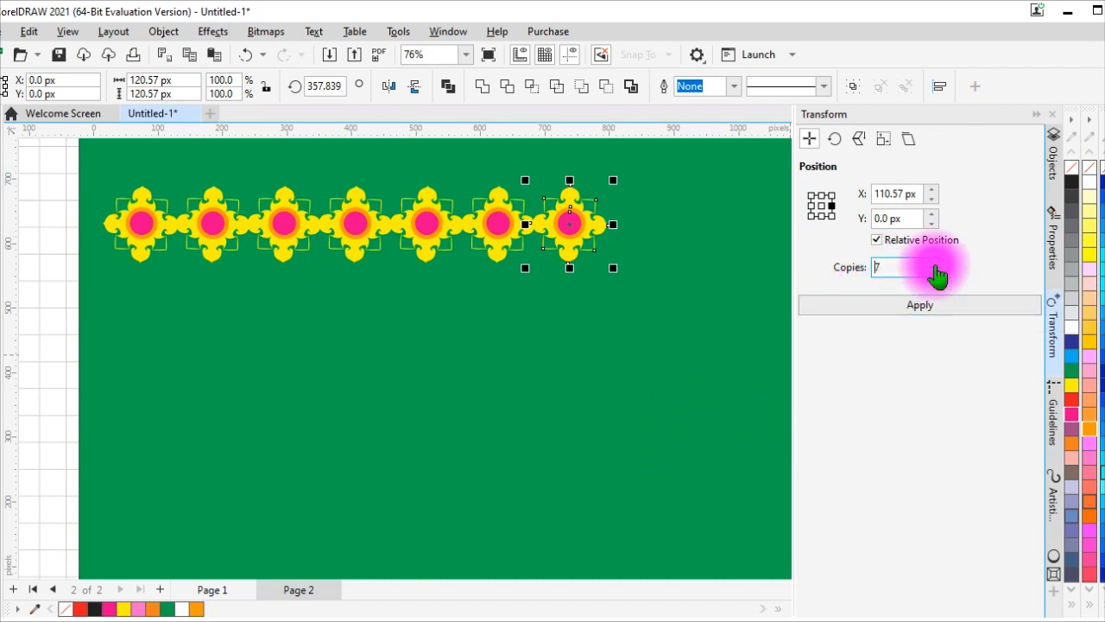
click(932, 264)
click(930, 306)
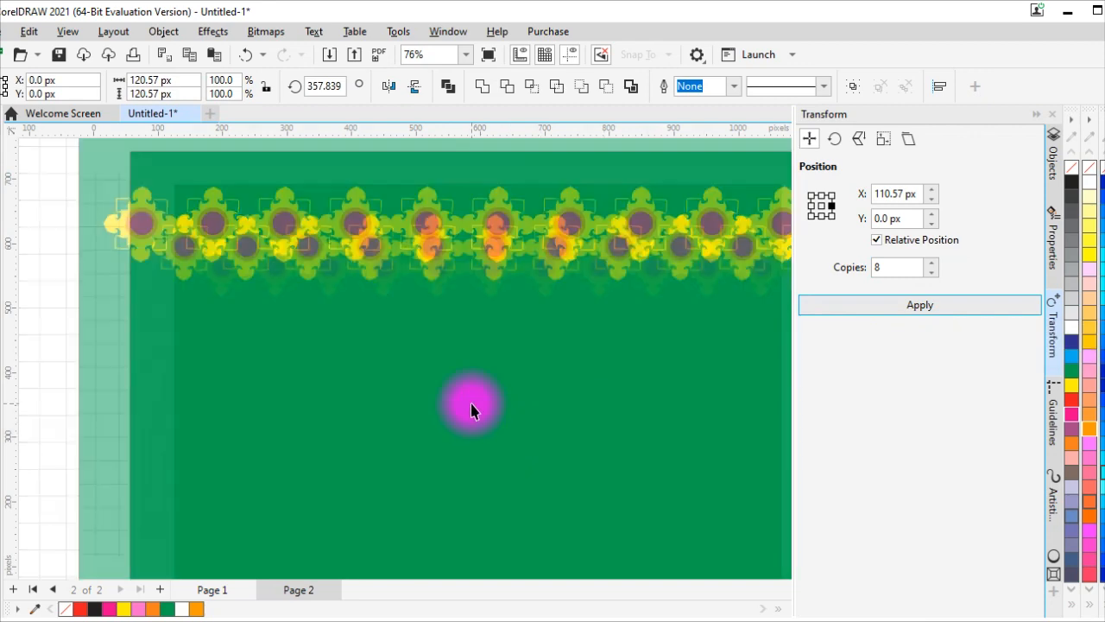
scroll(471, 410, down, 3)
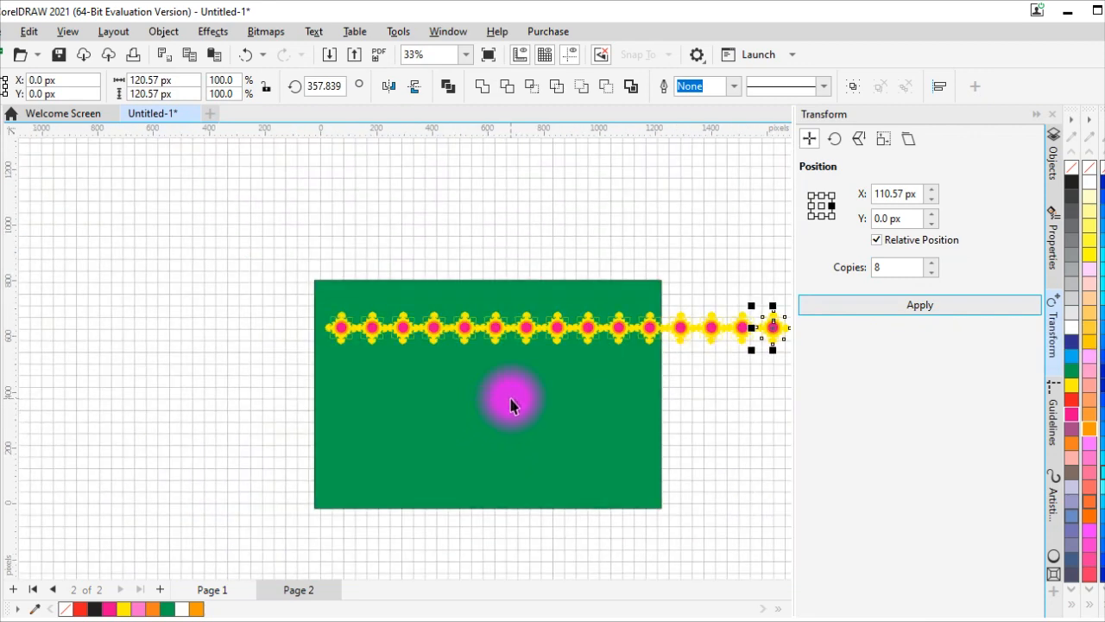
key(Delete)
click(742, 331)
key(Delete)
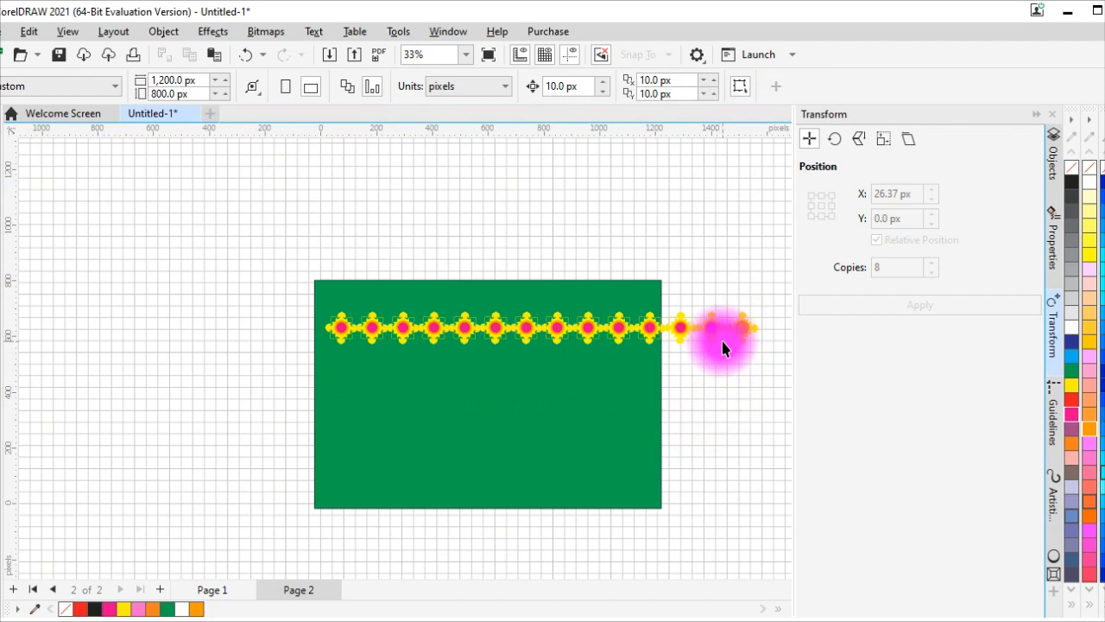
Undo the ornament deletions and the eight-copy extension of the row.
key(ctrl+z)
key(ctrl+z)
key(ctrl+z)
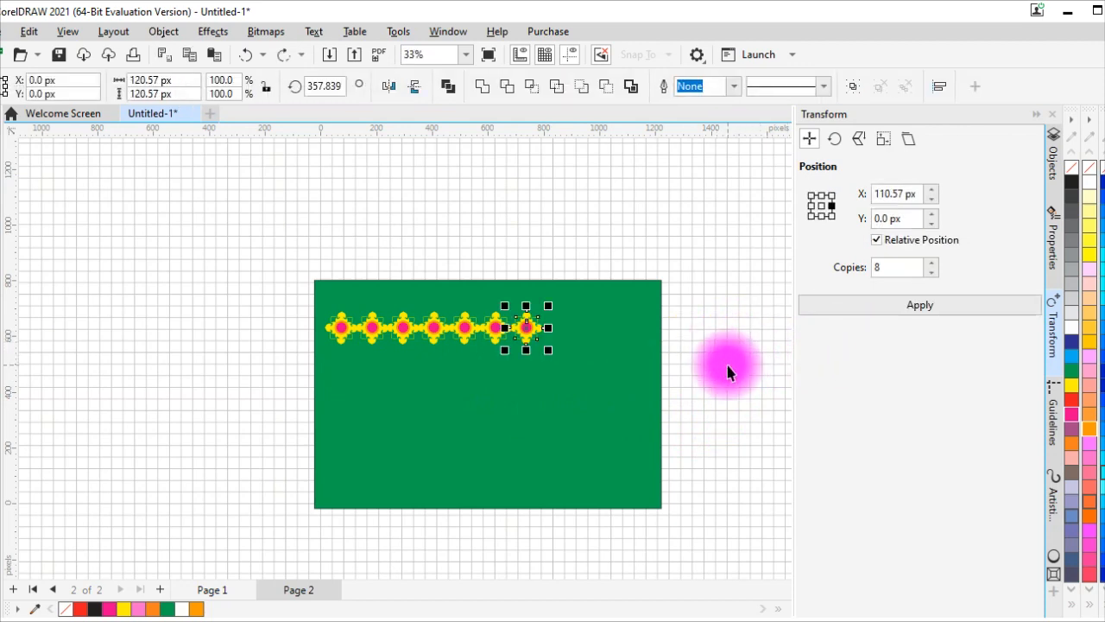
Try extending the row with 10 more copies at the same spacing, and undo that extension.
click(931, 263)
click(931, 263)
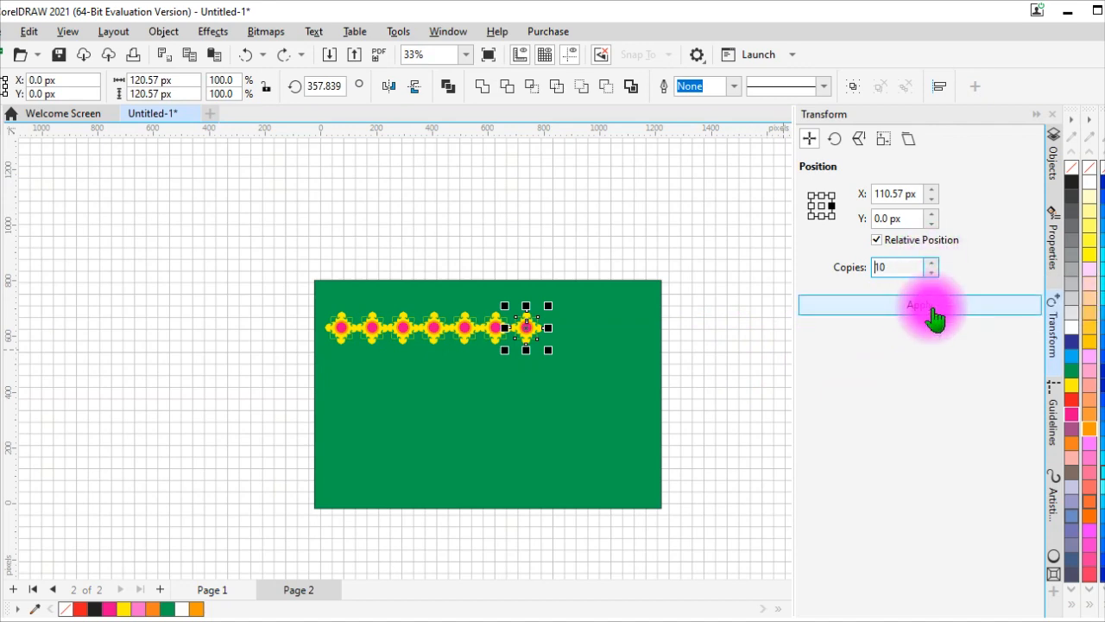
click(926, 304)
scroll(708, 406, down, 2)
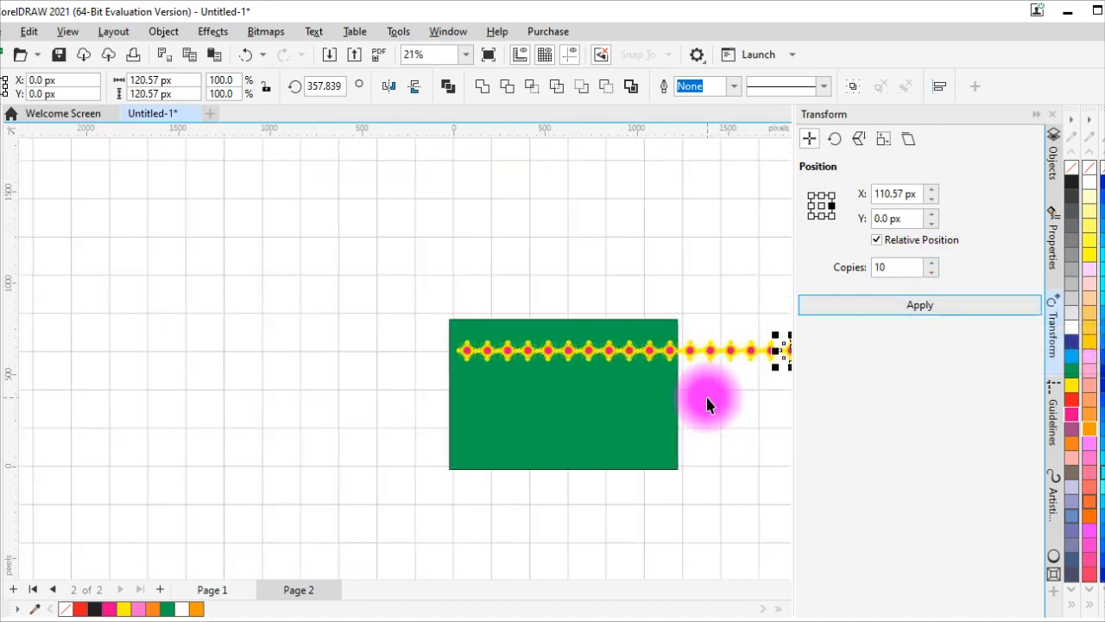
scroll(708, 406, up, 1)
scroll(708, 406, down, 4)
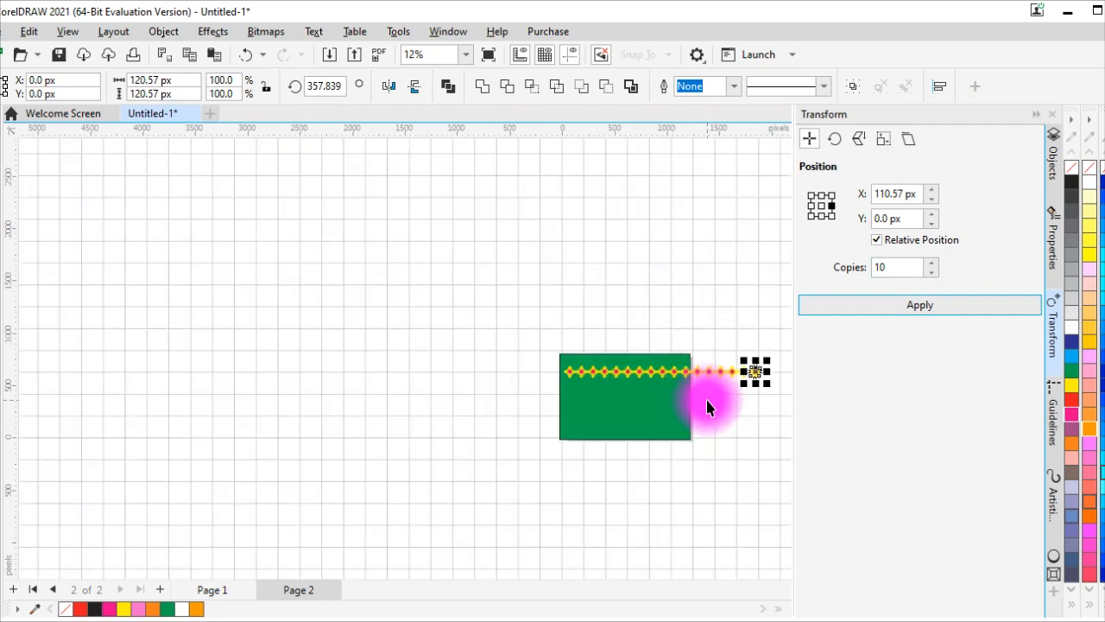
key(ctrl+z)
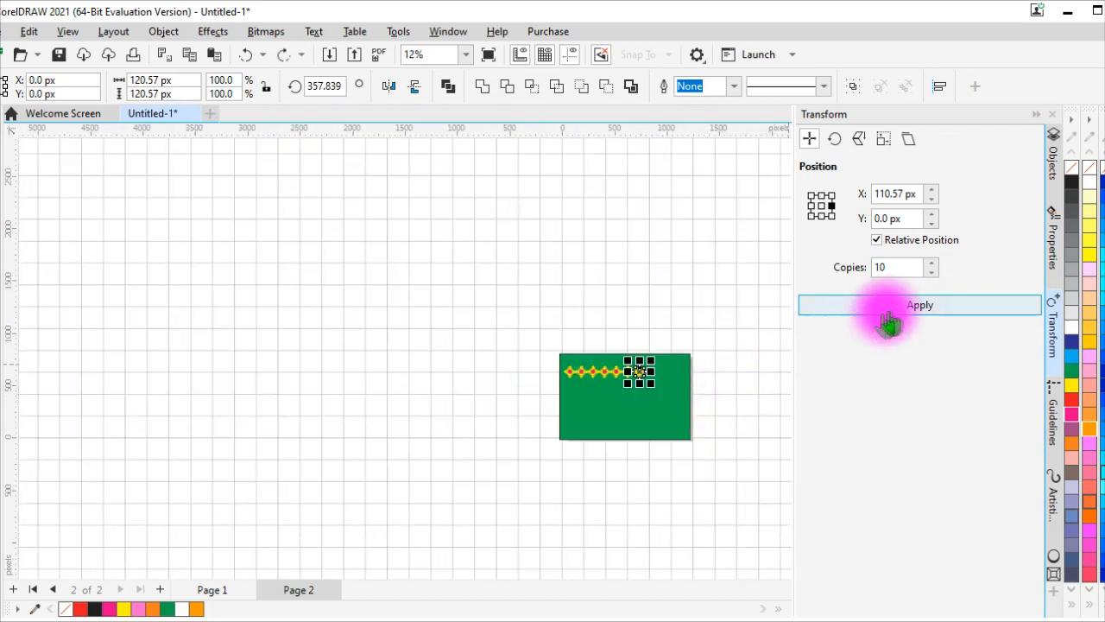
Extend the row across the background with the number of copies set to 2, and delete the end ornament that overlaps the right edge.
click(931, 272)
click(927, 305)
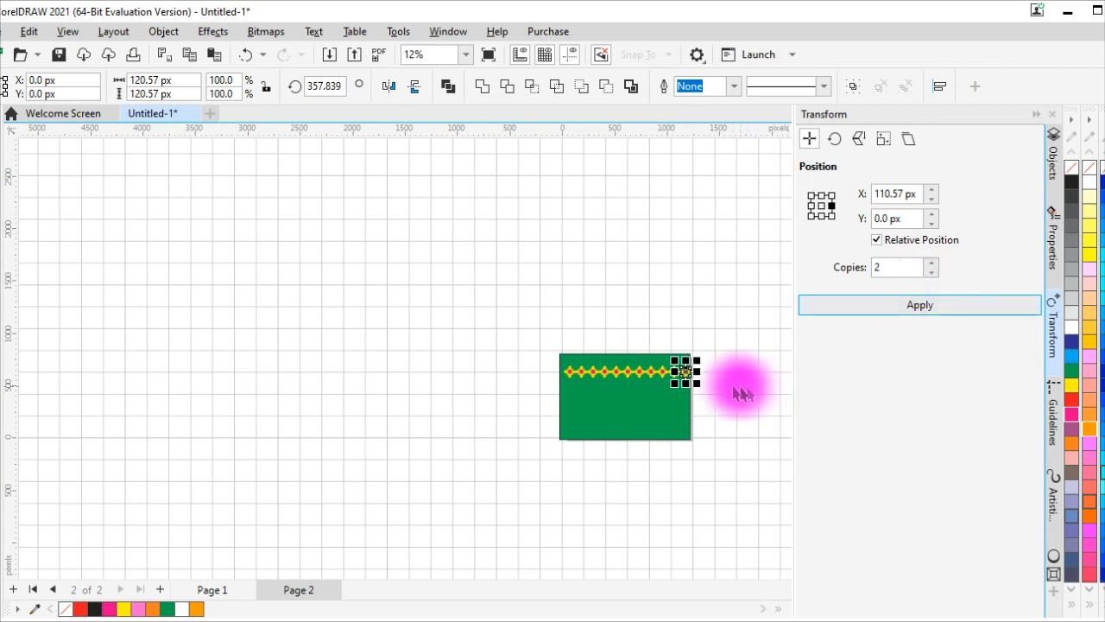
scroll(667, 373, up, 3)
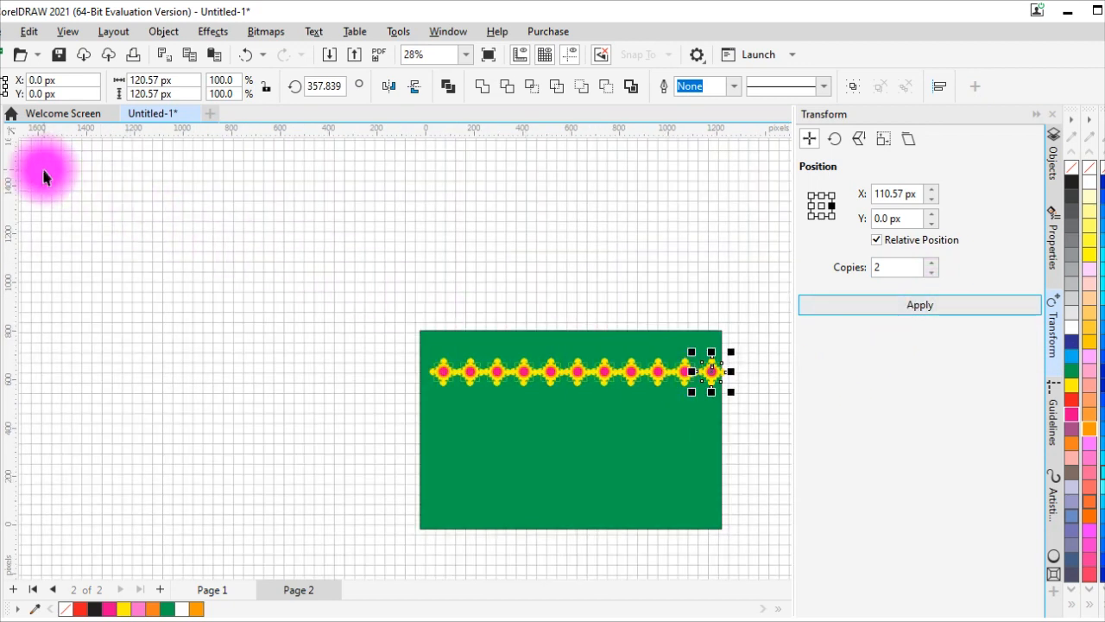
click(444, 249)
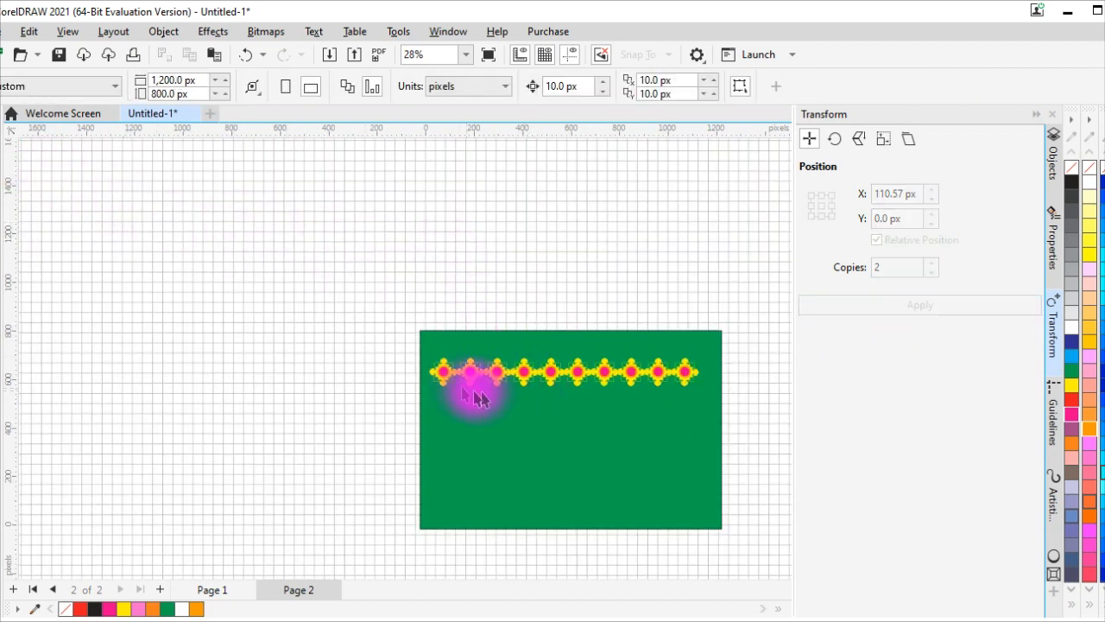
Duplicate the entire row of ten ornaments directly below itself so the petal tips of both rows meet.
drag(428, 353, 705, 427)
scroll(603, 387, up, 2)
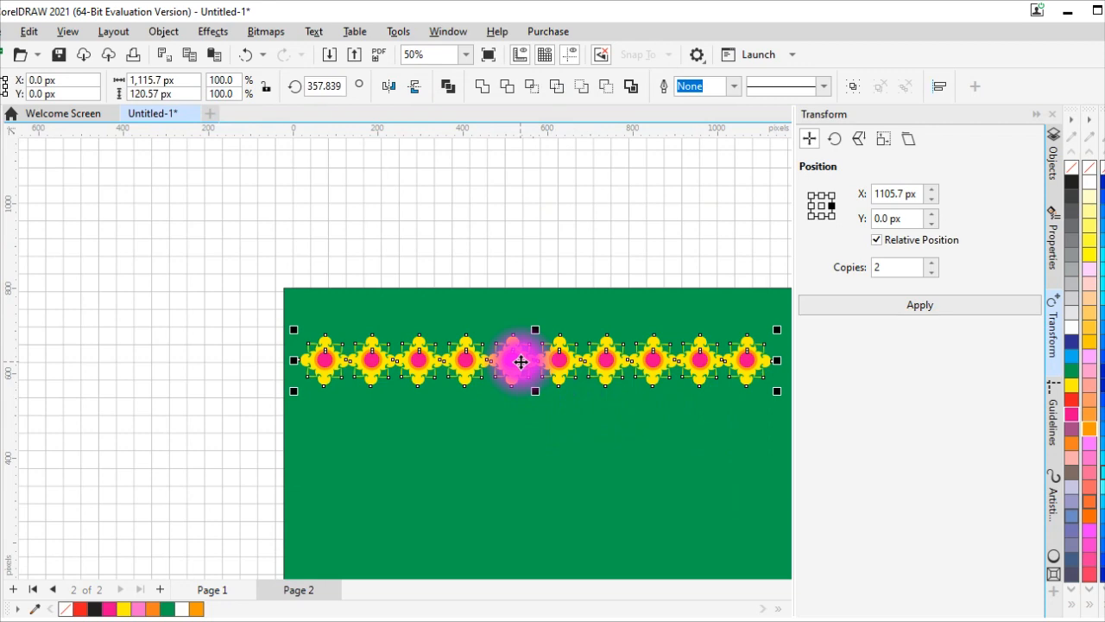
drag(533, 364, 535, 413)
scroll(574, 437, up, 2)
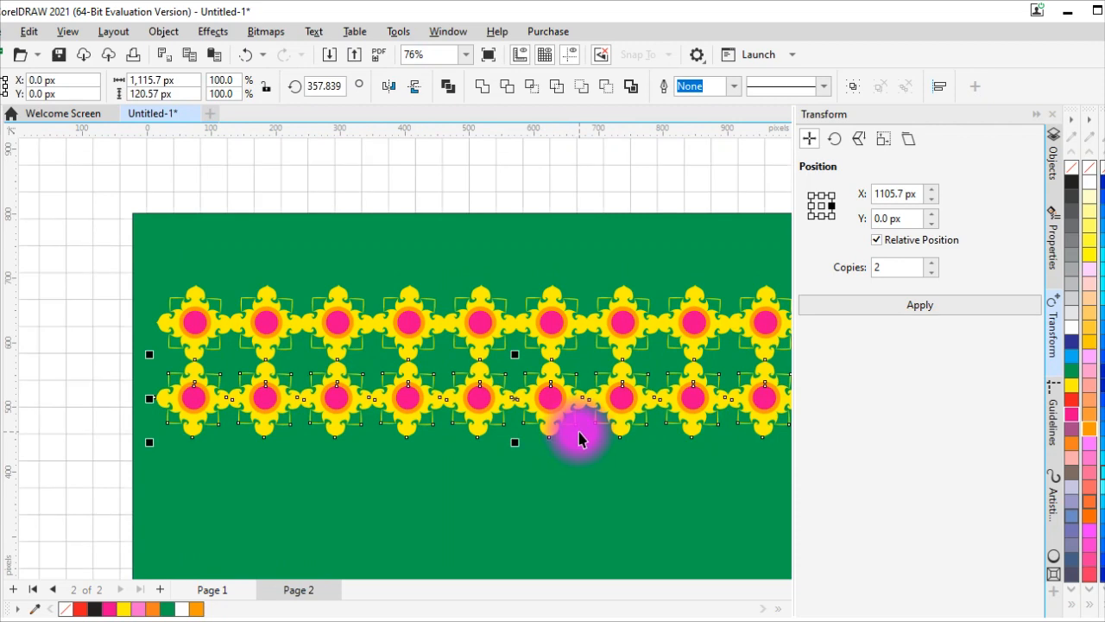
Collapse the Transform docker to free the drawing area, and deselect the lower row of ornaments.
scroll(579, 439, down, 2)
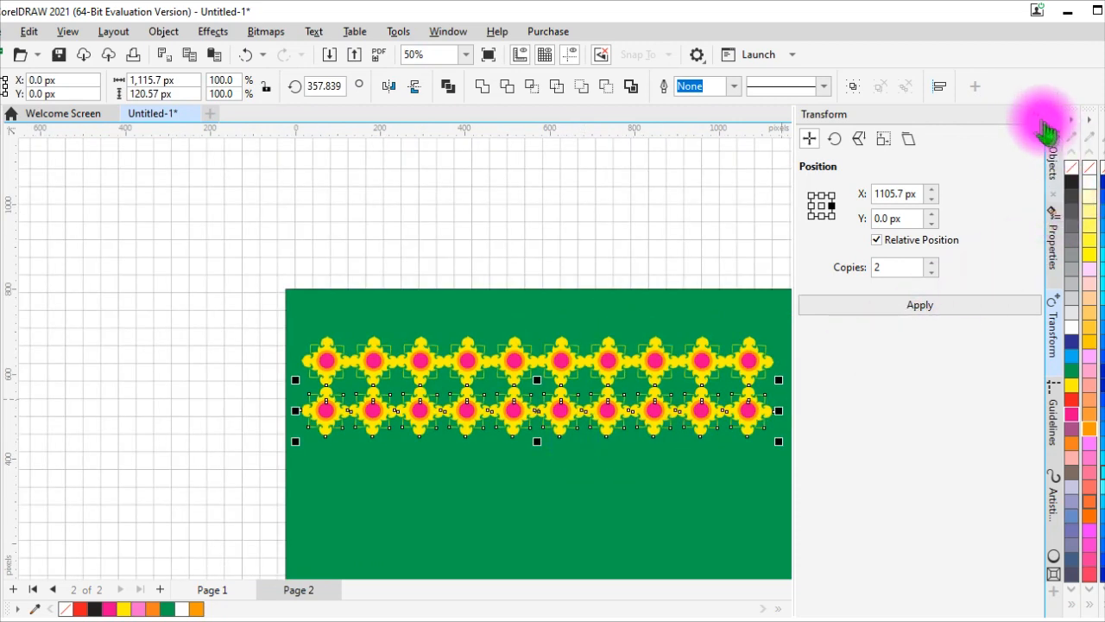
scroll(806, 462, left, 1)
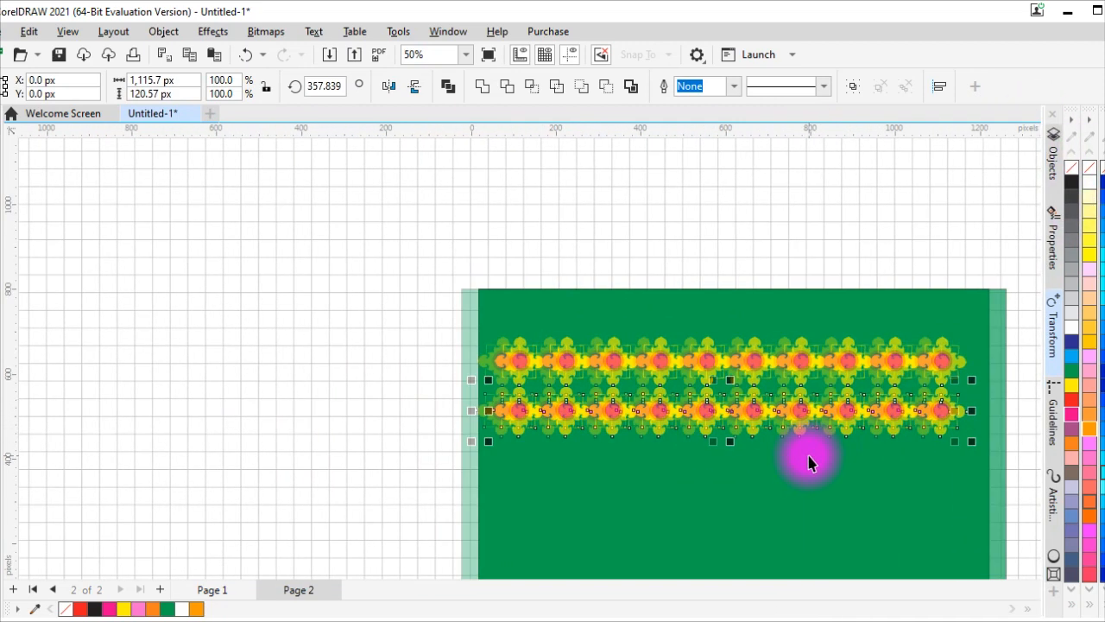
scroll(808, 467, right, 2)
scroll(717, 478, right, 2)
scroll(718, 477, up, 2)
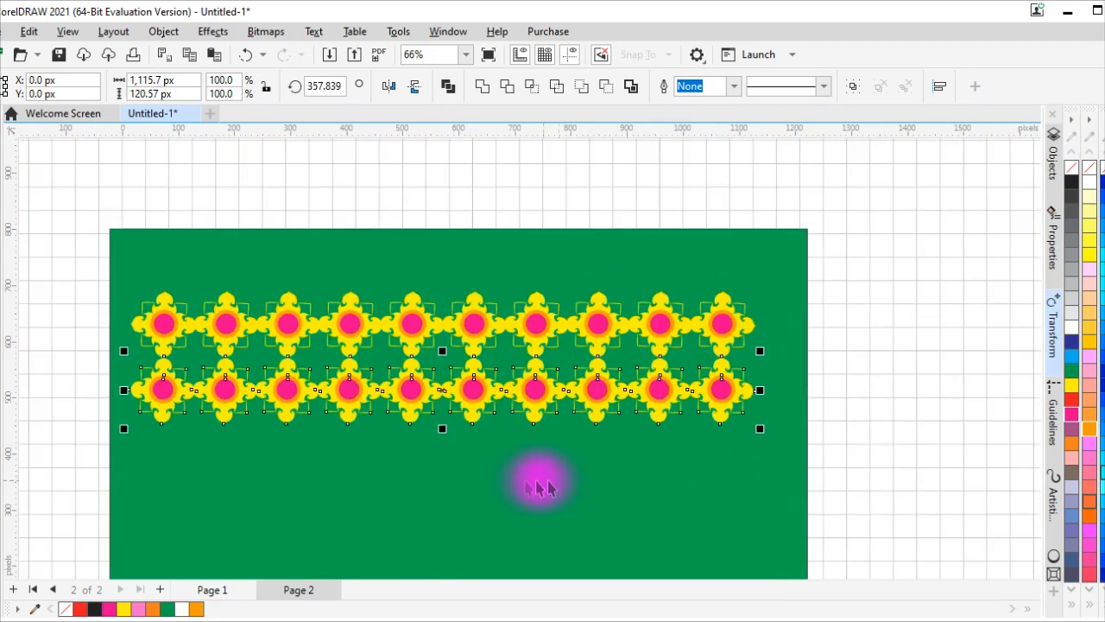
click(384, 491)
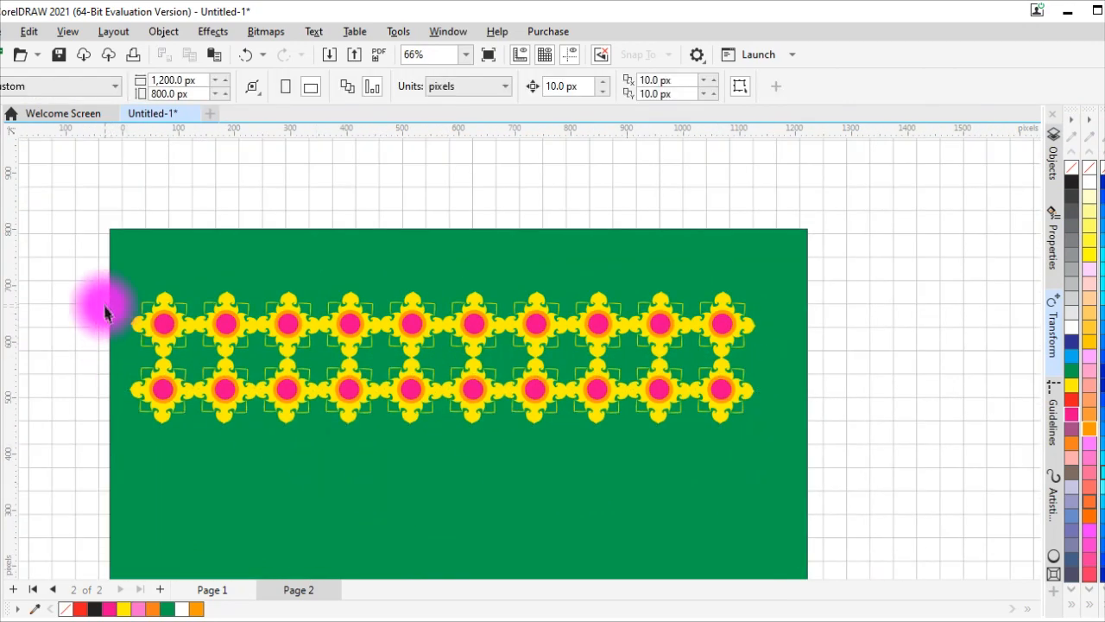
Select both rows of ornaments and duplicate them directly below so the petal tips of the second and third rows meet.
drag(117, 260, 623, 490)
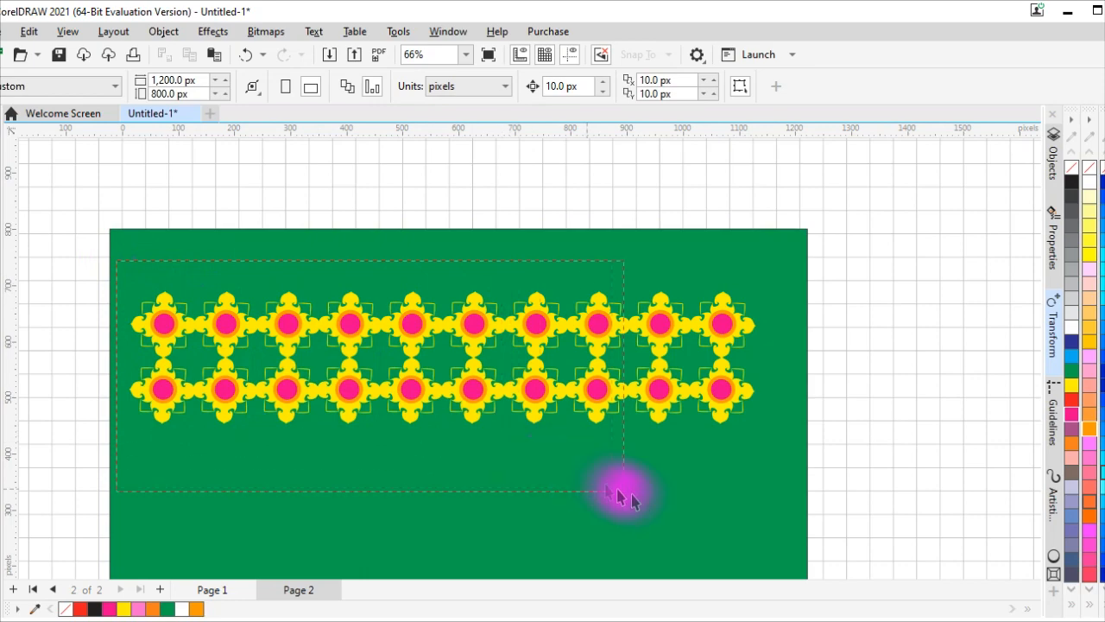
drag(768, 527, 769, 527)
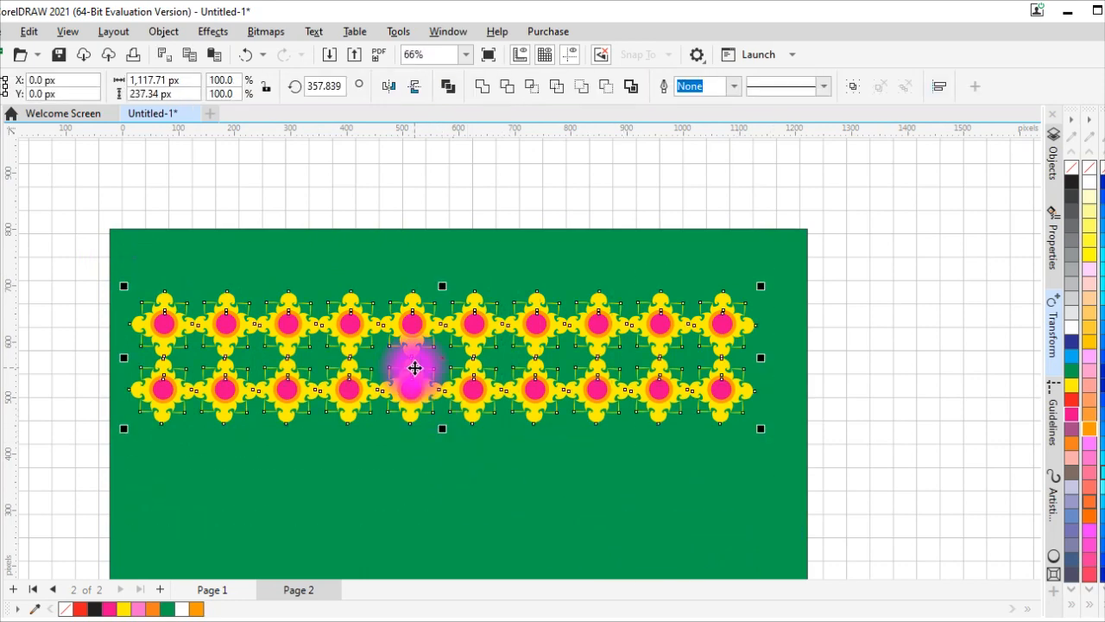
drag(433, 369, 441, 485)
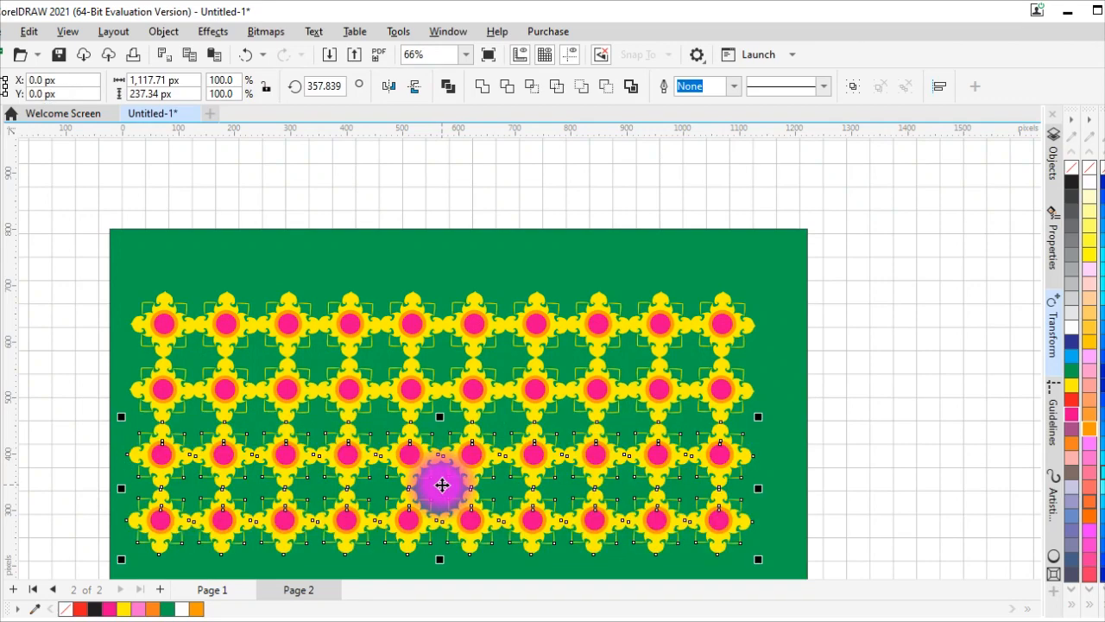
Duplicate the selected third and fourth rows directly below themselves, filling the background down to its lower edge.
scroll(529, 228, down, 2)
scroll(521, 390, up, 2)
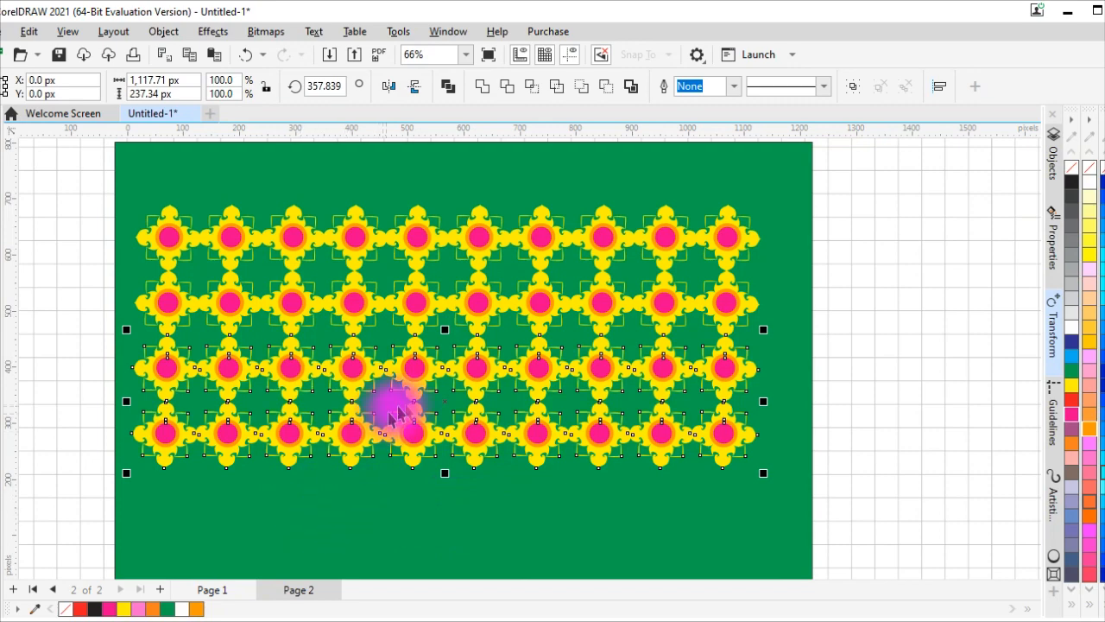
drag(439, 383, 437, 522)
scroll(493, 457, down, 2)
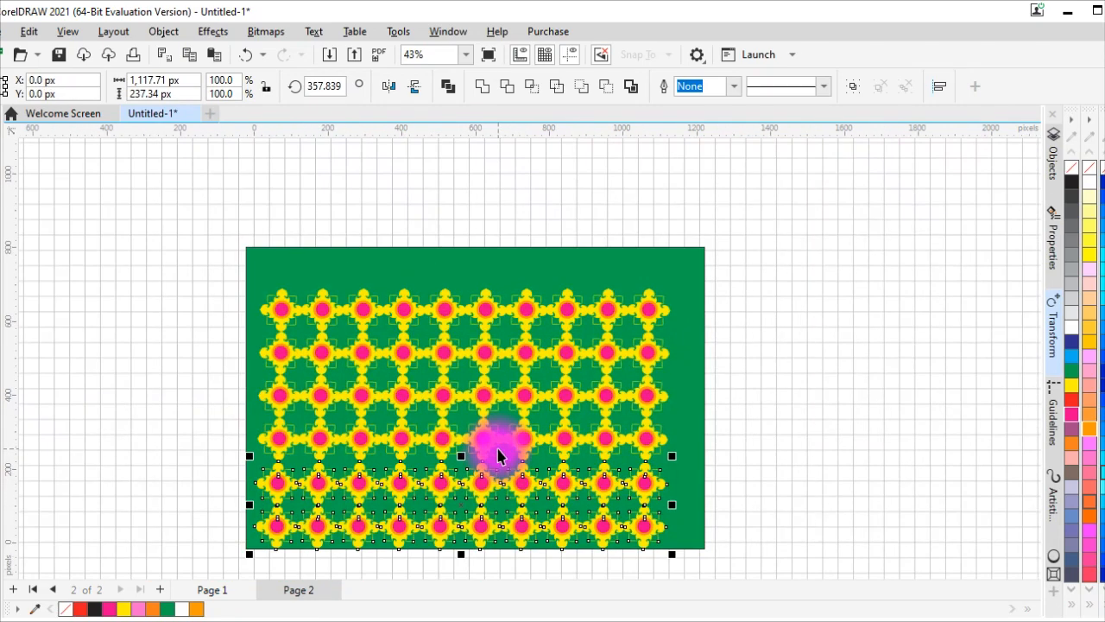
Duplicate the uppermost row of ten ornaments directly above itself at the background's top edge, and clear the selection.
click(752, 363)
drag(238, 263, 689, 326)
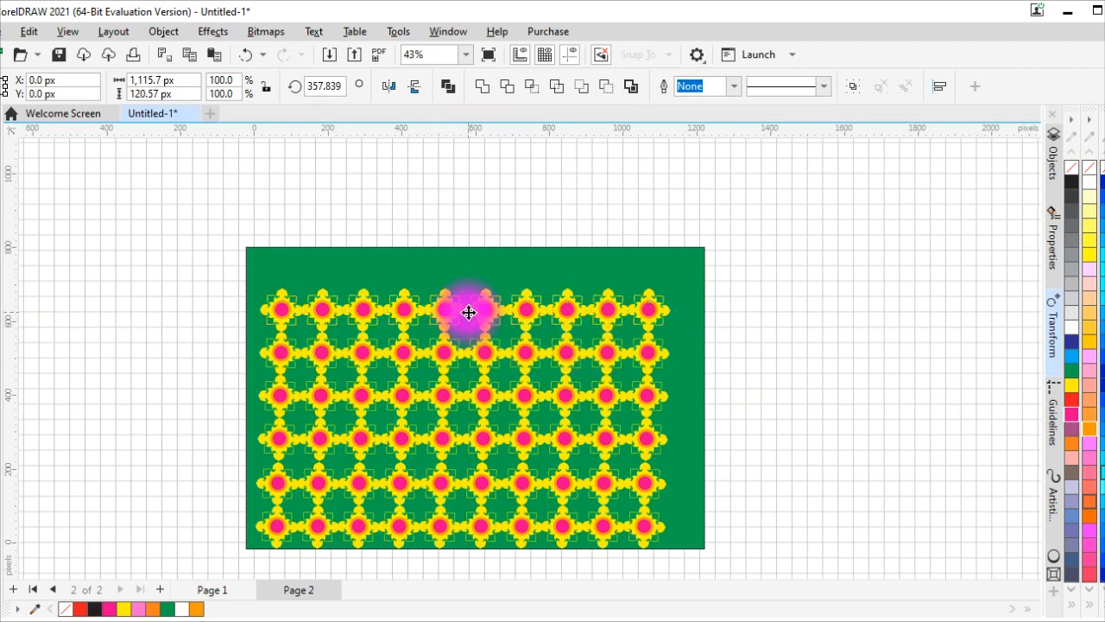
drag(471, 312, 470, 267)
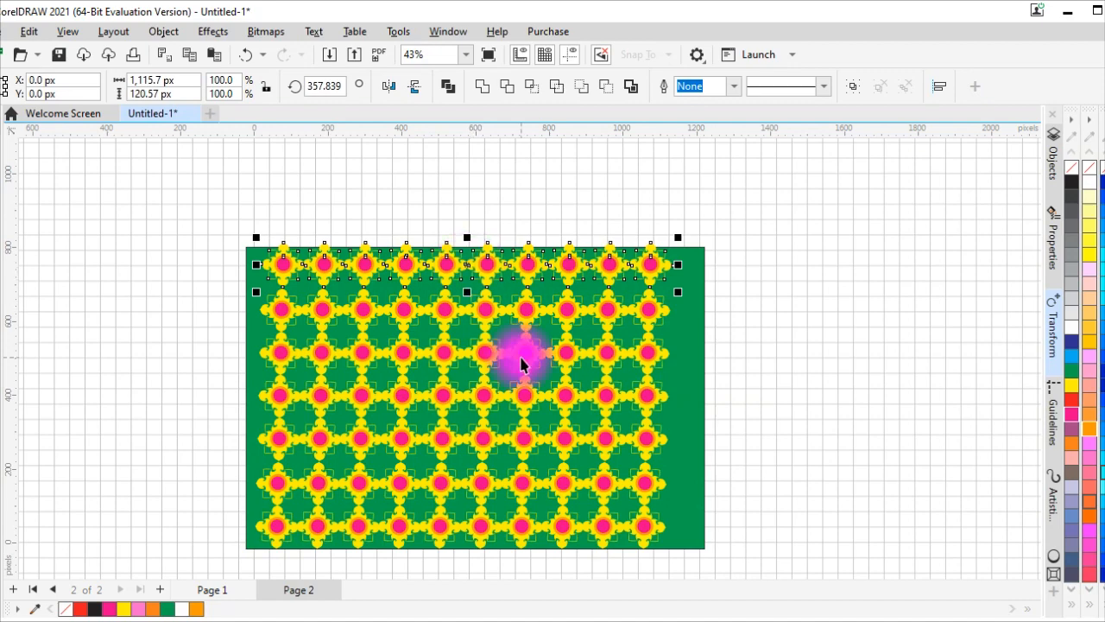
scroll(518, 363, down, 2)
click(398, 186)
scroll(435, 344, up, 2)
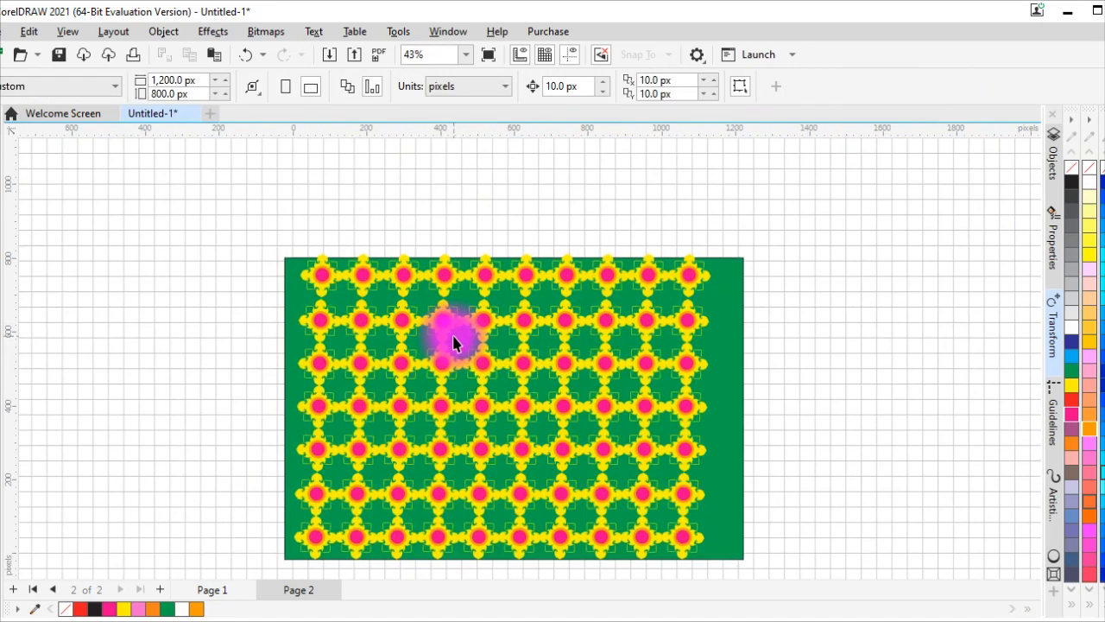